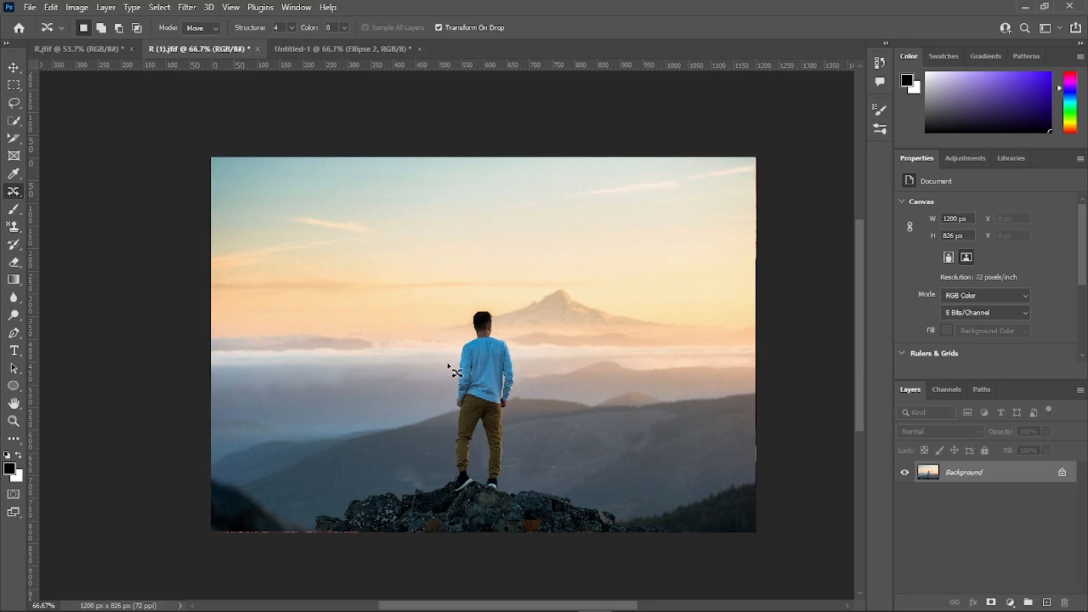
Step: Select the Brush Tool and open its brush settings to browse the available brush tips
{"action": "left_click", "coordinate": [15, 211]}
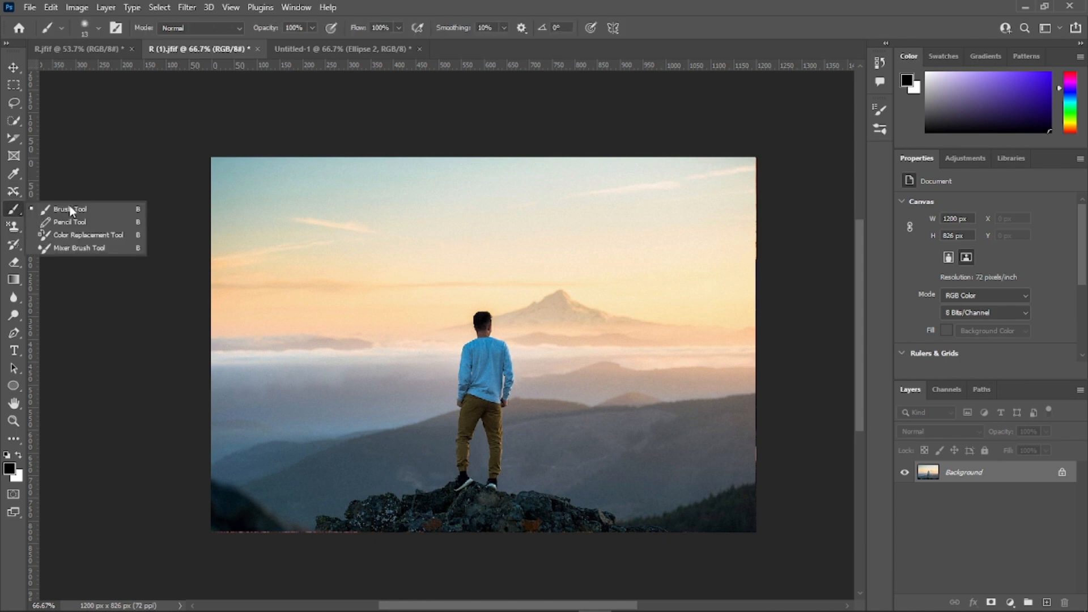
{"action": "left_click", "coordinate": [69, 209]}
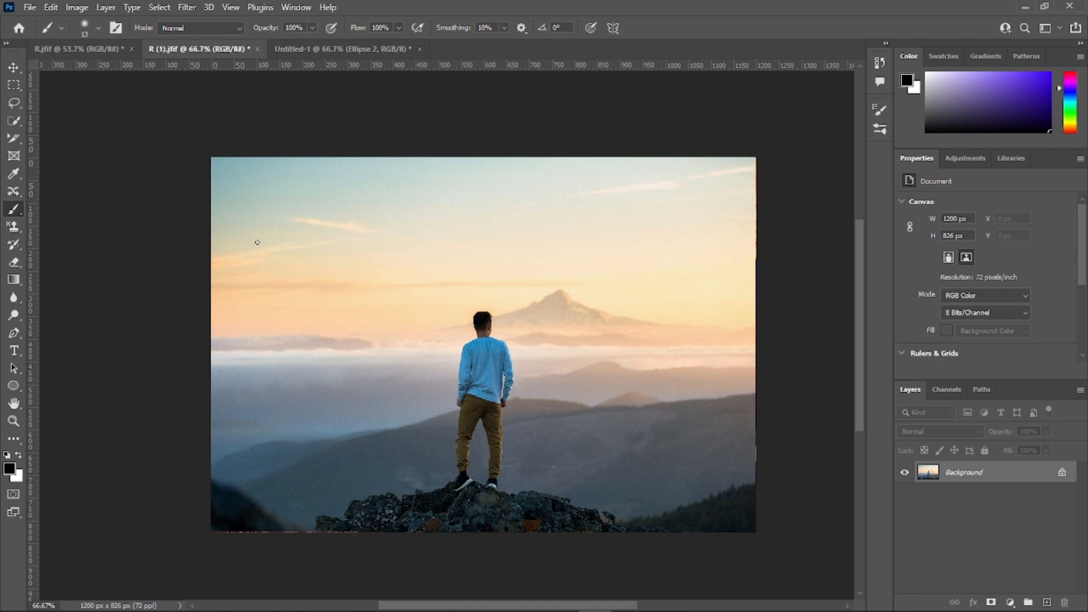
{"action": "left_click", "coordinate": [99, 26]}
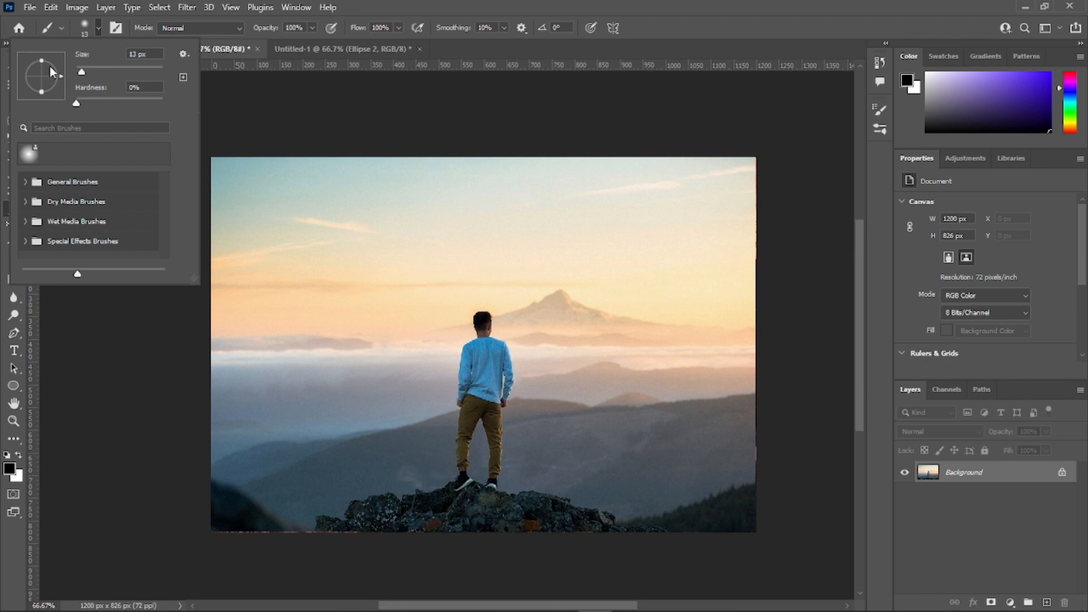
{"action": "left_click", "coordinate": [98, 28]}
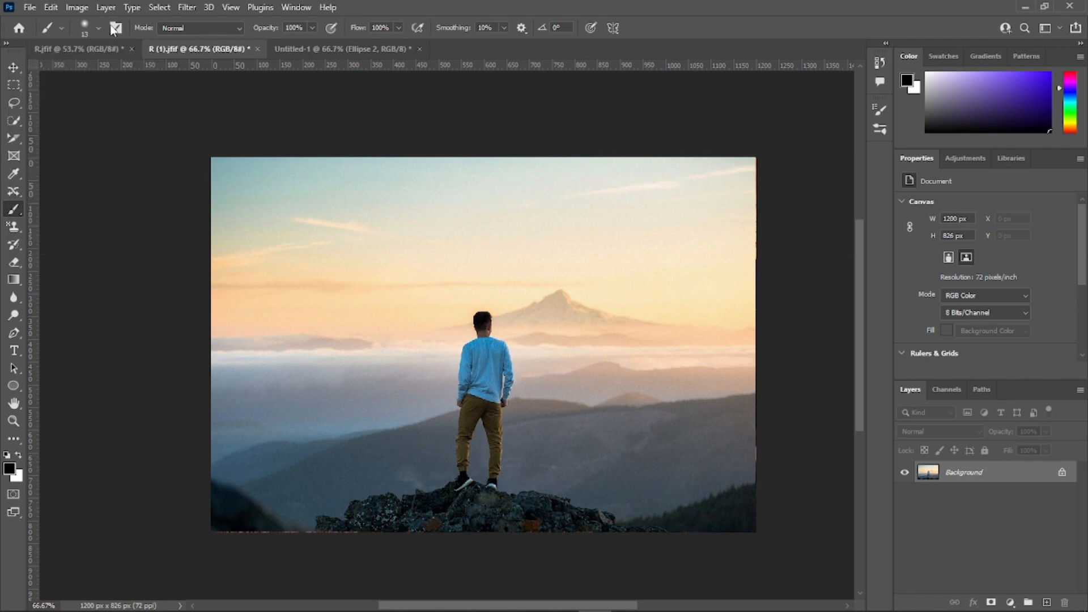
{"action": "left_click", "coordinate": [116, 27]}
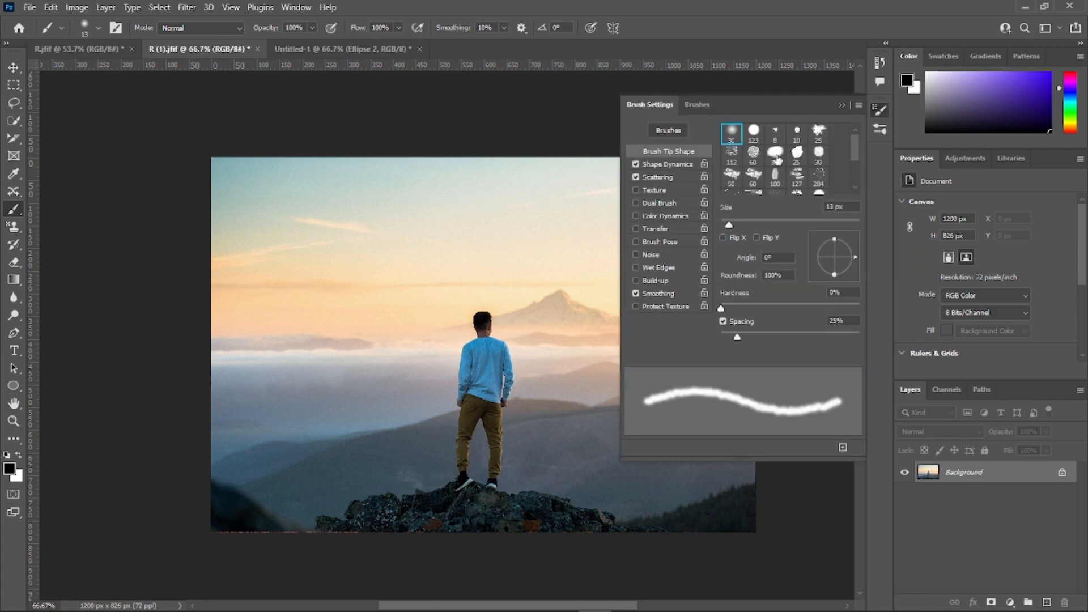
{"action": "scroll", "coordinate": [776, 159], "scroll_direction": "down", "scroll_amount": 2}
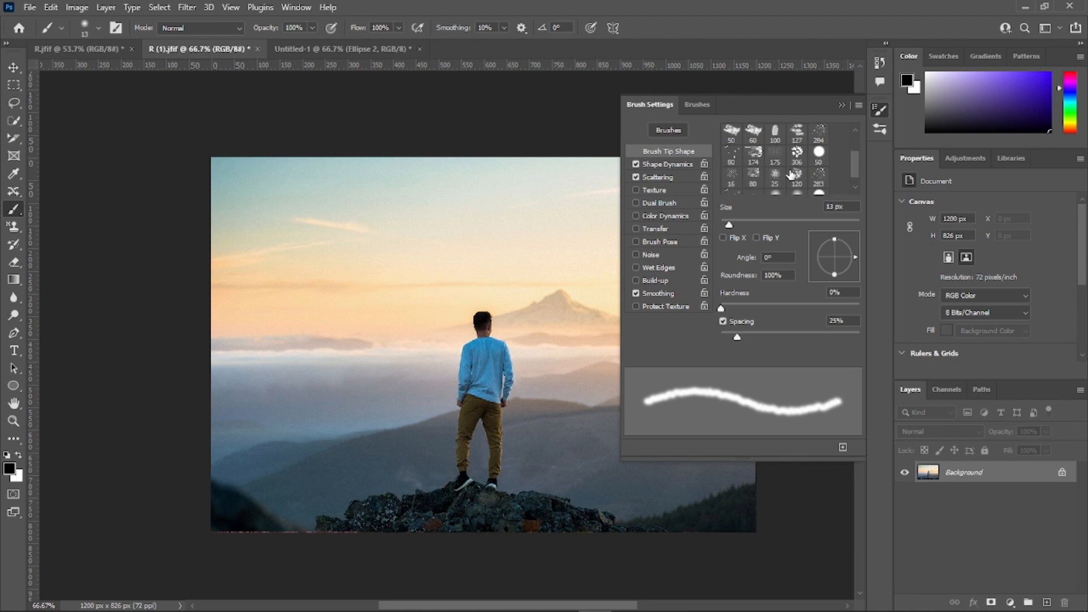
{"action": "scroll", "coordinate": [788, 178], "scroll_direction": "up", "scroll_amount": 2}
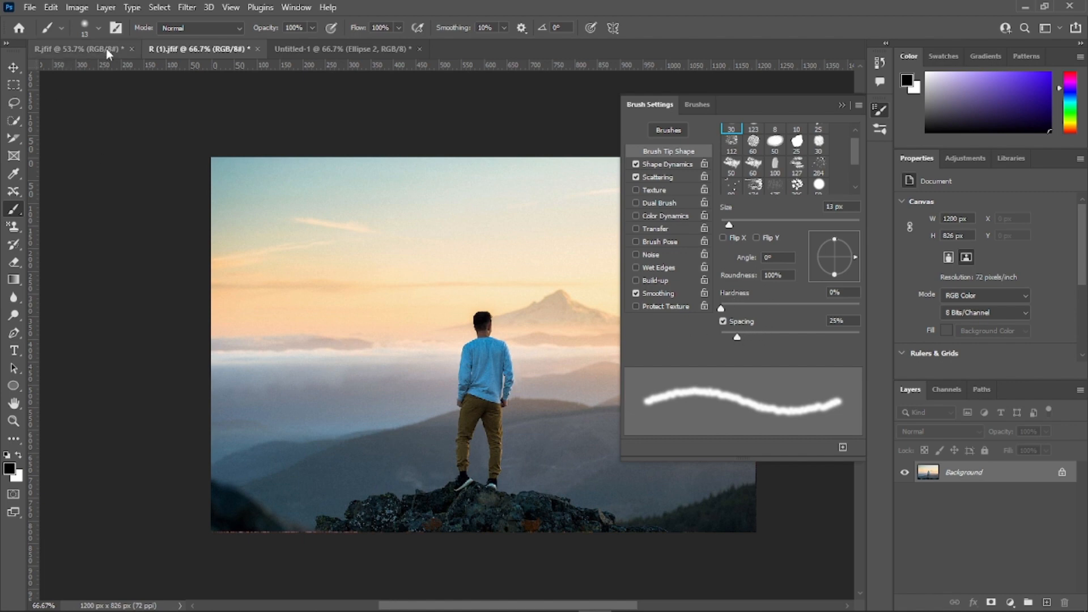
Step: Try a soft black brush at 102 px by scribbling over the middle of the photo, and undo the strokes
{"action": "left_click", "coordinate": [98, 27]}
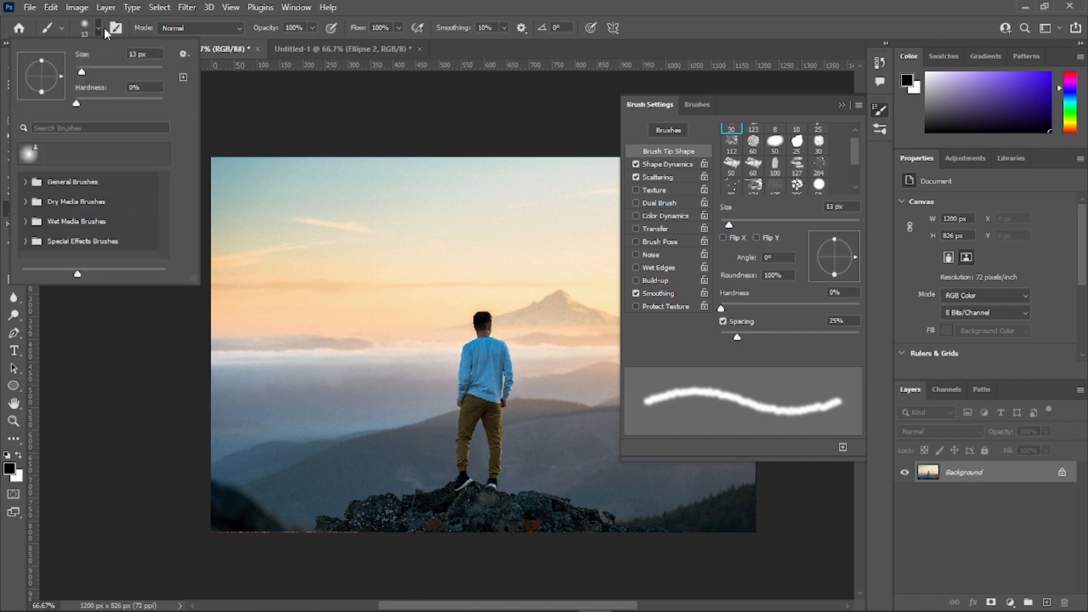
{"action": "left_click", "coordinate": [110, 66]}
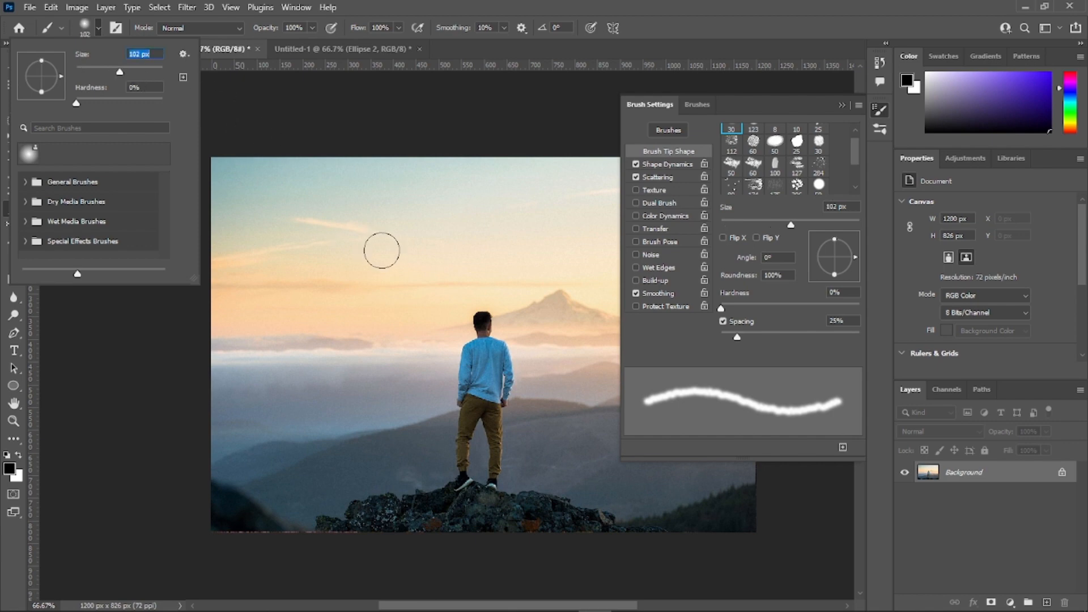
{"action": "left_click", "coordinate": [379, 247]}
{"action": "mouse_move", "coordinate": [380, 248]}
{"action": "left_mouse_down"}
{"action": "mouse_move", "coordinate": [474, 255]}
{"action": "mouse_move", "coordinate": [384, 307]}
{"action": "mouse_move", "coordinate": [502, 312]}
{"action": "mouse_move", "coordinate": [429, 348]}
{"action": "mouse_move", "coordinate": [438, 374]}
{"action": "mouse_move", "coordinate": [500, 383]}
{"action": "mouse_move", "coordinate": [272, 405]}
{"action": "mouse_move", "coordinate": [229, 361]}
{"action": "mouse_move", "coordinate": [430, 277]}
{"action": "mouse_move", "coordinate": [489, 232]}
{"action": "mouse_move", "coordinate": [517, 249]}
{"action": "mouse_move", "coordinate": [549, 352]}
{"action": "mouse_move", "coordinate": [534, 422]}
{"action": "mouse_move", "coordinate": [549, 460]}
{"action": "mouse_move", "coordinate": [649, 482]}
{"action": "mouse_move", "coordinate": [387, 490]}
{"action": "mouse_move", "coordinate": [353, 334]}
{"action": "mouse_move", "coordinate": [406, 242]}
{"action": "mouse_move", "coordinate": [398, 231]}
{"action": "mouse_move", "coordinate": [468, 274]}
{"action": "mouse_move", "coordinate": [509, 342]}
{"action": "mouse_move", "coordinate": [494, 380]}
{"action": "mouse_move", "coordinate": [509, 407]}
{"action": "mouse_move", "coordinate": [472, 435]}
{"action": "mouse_move", "coordinate": [304, 209]}
{"action": "mouse_move", "coordinate": [380, 286]}
{"action": "mouse_move", "coordinate": [483, 304]}
{"action": "mouse_move", "coordinate": [569, 269]}
{"action": "mouse_move", "coordinate": [593, 322]}
{"action": "mouse_move", "coordinate": [556, 396]}
{"action": "mouse_move", "coordinate": [497, 431]}
{"action": "mouse_move", "coordinate": [493, 369]}
{"action": "mouse_move", "coordinate": [516, 316]}
{"action": "mouse_move", "coordinate": [333, 360]}
{"action": "mouse_move", "coordinate": [427, 434]}
{"action": "mouse_move", "coordinate": [482, 447]}
{"action": "mouse_move", "coordinate": [496, 445]}
{"action": "mouse_move", "coordinate": [412, 306]}
{"action": "left_mouse_up"}
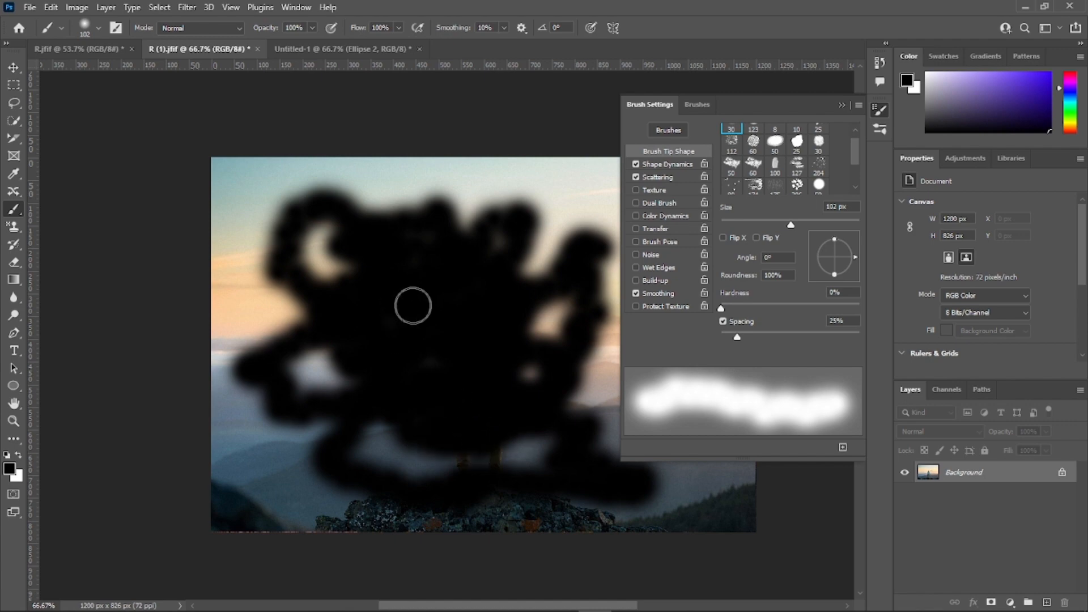
{"action": "key", "text": "ctrl+z"}
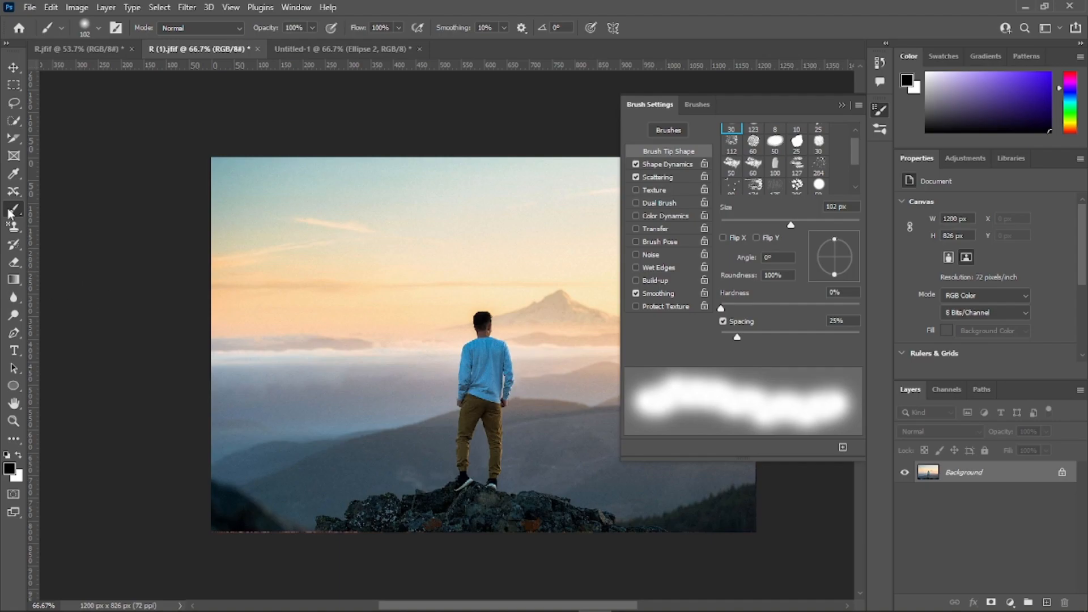
Step: Switch to the Pencil Tool and draw several thin 1 px wavy black lines across the photo
{"action": "right_click", "coordinate": [10, 213]}
{"action": "left_click", "coordinate": [70, 222]}
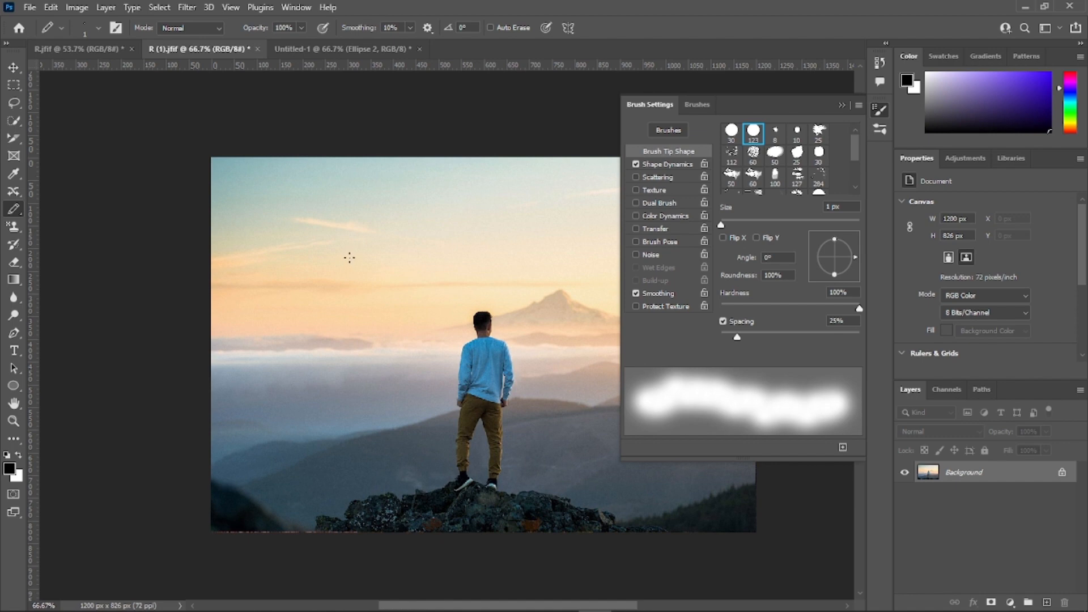
{"action": "mouse_move", "coordinate": [310, 240]}
{"action": "left_mouse_down"}
{"action": "mouse_move", "coordinate": [423, 326]}
{"action": "mouse_move", "coordinate": [432, 369]}
{"action": "mouse_move", "coordinate": [395, 403]}
{"action": "mouse_move", "coordinate": [448, 430]}
{"action": "left_mouse_up"}
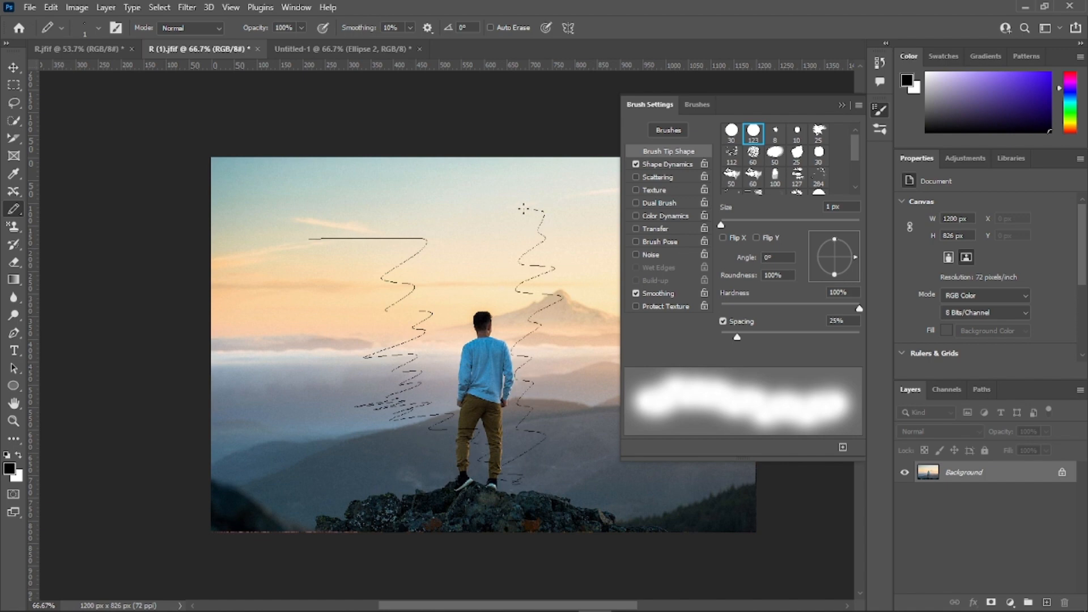
{"action": "mouse_move", "coordinate": [362, 204]}
{"action": "left_mouse_down"}
{"action": "mouse_move", "coordinate": [440, 191]}
{"action": "mouse_move", "coordinate": [411, 271]}
{"action": "mouse_move", "coordinate": [550, 229]}
{"action": "left_mouse_up"}
{"action": "mouse_move", "coordinate": [347, 307]}
{"action": "left_mouse_down"}
{"action": "mouse_move", "coordinate": [355, 358]}
{"action": "mouse_move", "coordinate": [335, 372]}
{"action": "left_mouse_up"}
Step: Set the pencil size to 91 px and draw the digits 2, 3 and 4 across the photo
{"action": "left_click", "coordinate": [99, 28]}
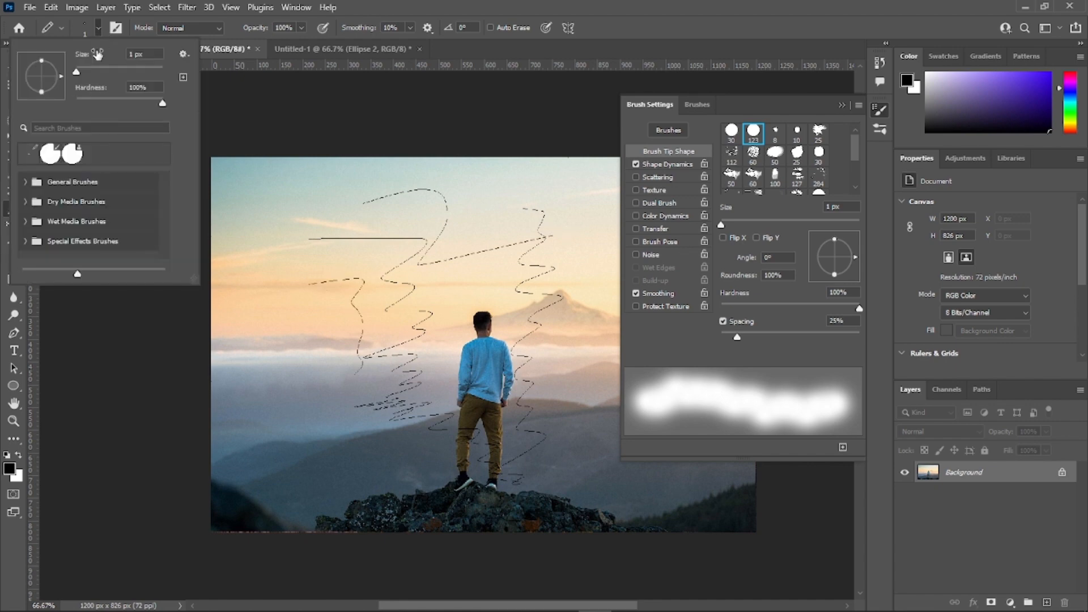
{"action": "left_click_drag", "start_coordinate": [96, 68], "coordinate": [119, 72]}
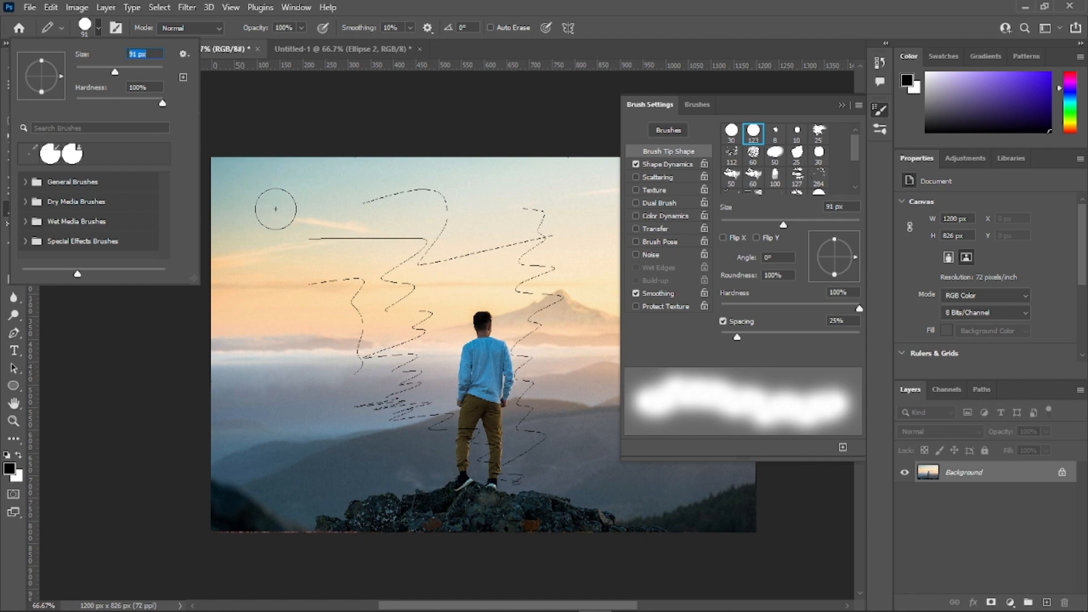
{"action": "mouse_move", "coordinate": [272, 205]}
{"action": "left_mouse_down"}
{"action": "mouse_move", "coordinate": [328, 202]}
{"action": "mouse_move", "coordinate": [359, 247]}
{"action": "mouse_move", "coordinate": [302, 291]}
{"action": "mouse_move", "coordinate": [299, 313]}
{"action": "mouse_move", "coordinate": [420, 313]}
{"action": "left_mouse_up"}
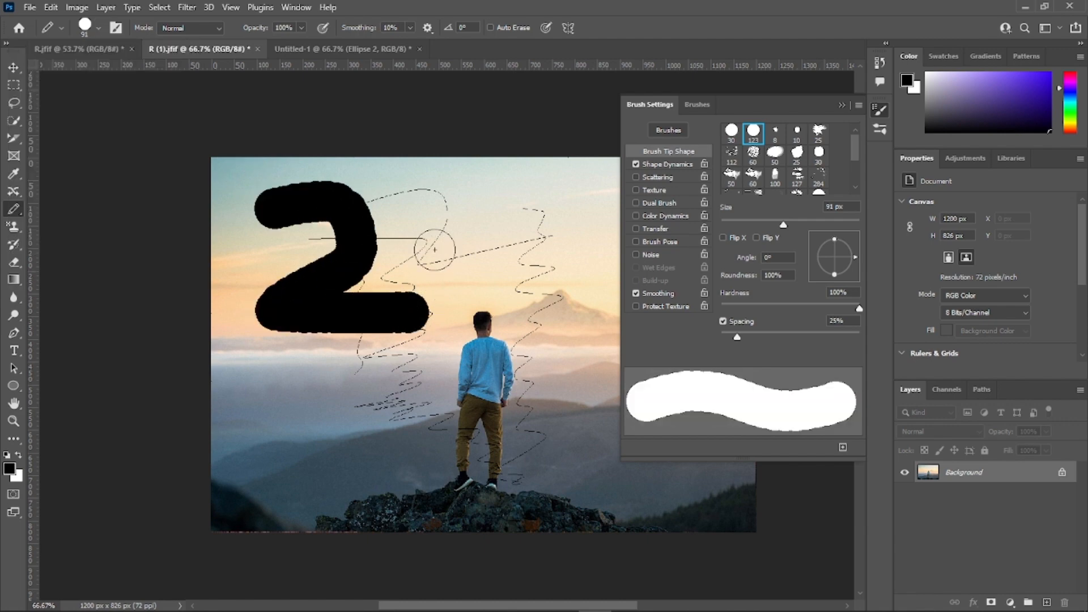
{"action": "left_click", "coordinate": [434, 203]}
{"action": "mouse_move", "coordinate": [469, 203]}
{"action": "left_mouse_down"}
{"action": "mouse_move", "coordinate": [491, 252]}
{"action": "mouse_move", "coordinate": [531, 289]}
{"action": "mouse_move", "coordinate": [470, 322]}
{"action": "left_mouse_up"}
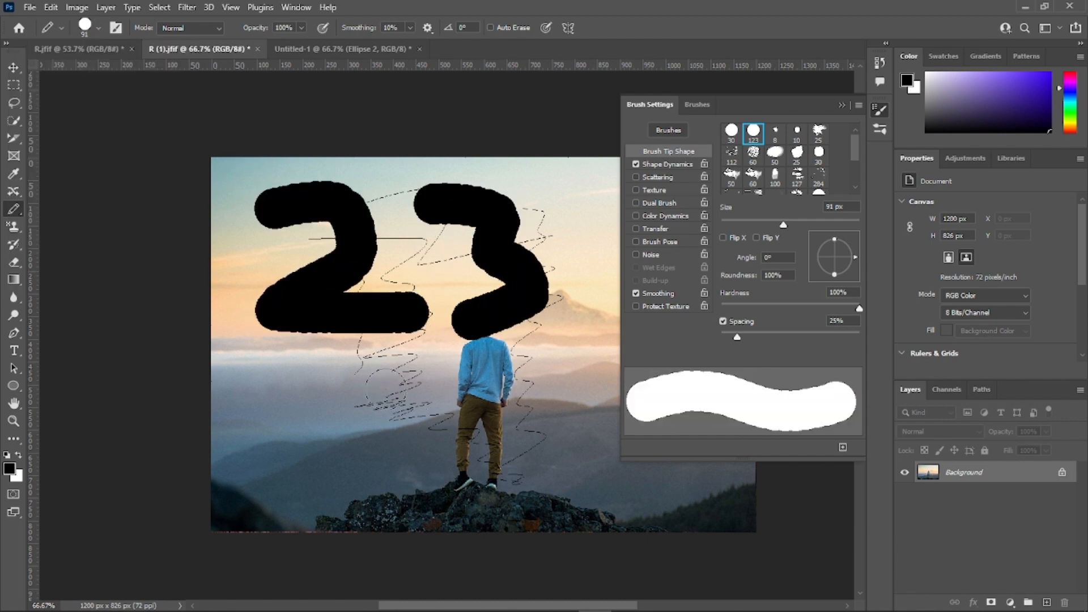
{"action": "mouse_move", "coordinate": [385, 379]}
{"action": "left_mouse_down"}
{"action": "mouse_move", "coordinate": [400, 445]}
{"action": "mouse_move", "coordinate": [504, 445]}
{"action": "left_mouse_up"}
{"action": "left_click_drag", "start_coordinate": [469, 404], "coordinate": [456, 497]}
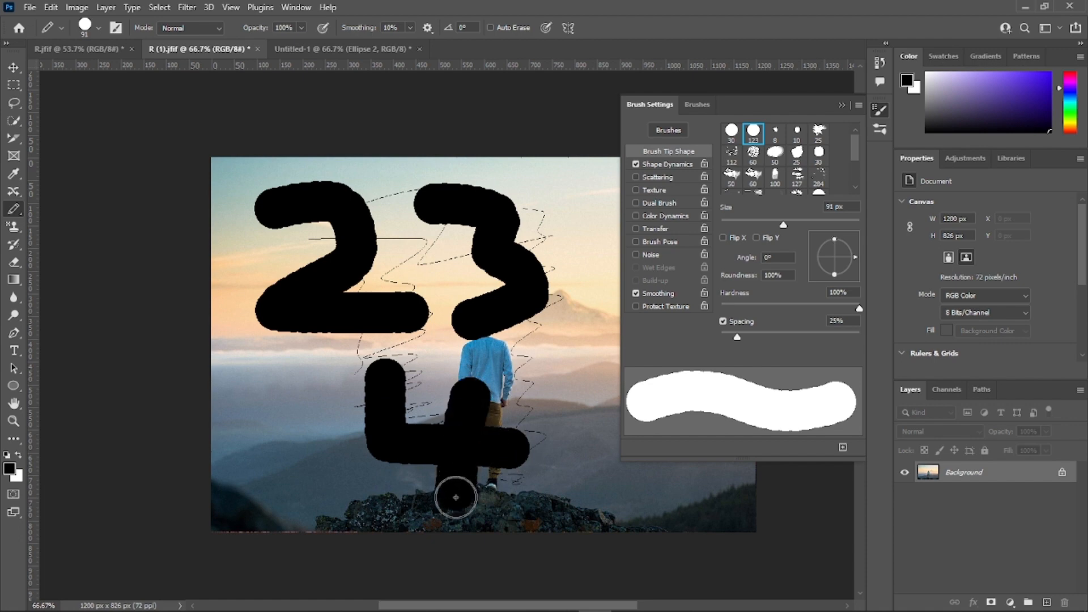
Step: Set the pencil size to 29 px and undo the thick digits 2, 3 and 4
{"action": "left_click", "coordinate": [94, 28]}
{"action": "left_click_drag", "start_coordinate": [98, 72], "coordinate": [90, 71]}
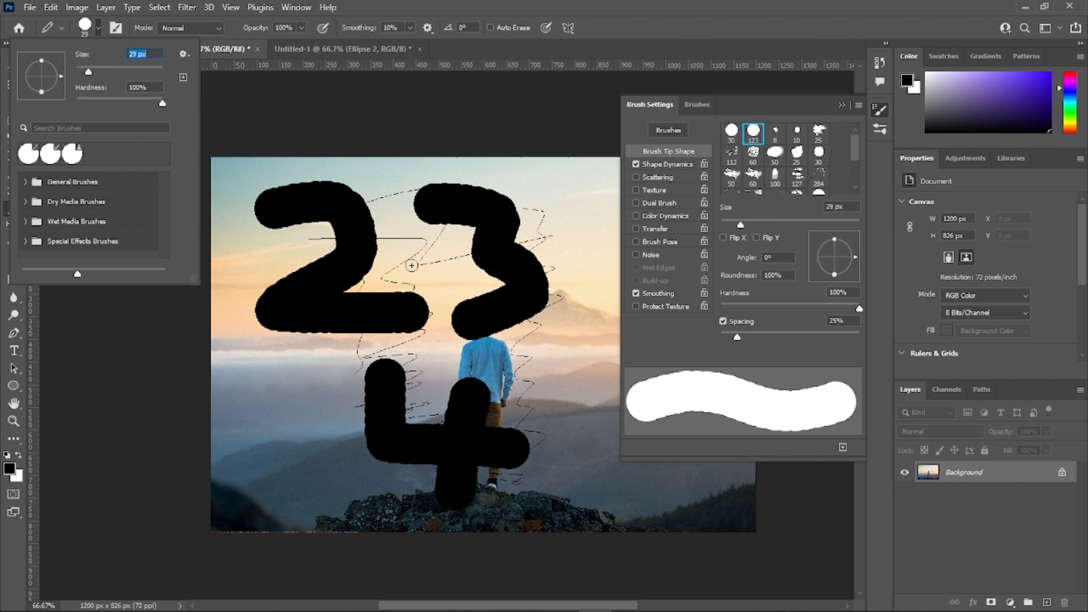
{"action": "key", "text": "ctrl+z"}
{"action": "key", "text": "ctrl+z"}
{"action": "key", "text": "ctrl+z"}
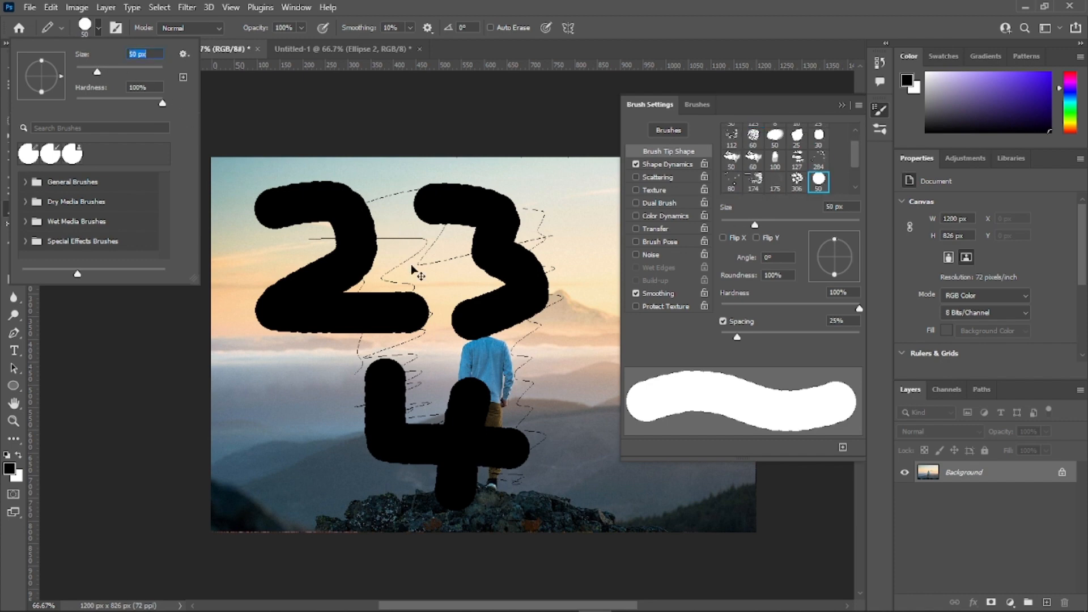
{"action": "left_click", "coordinate": [275, 198]}
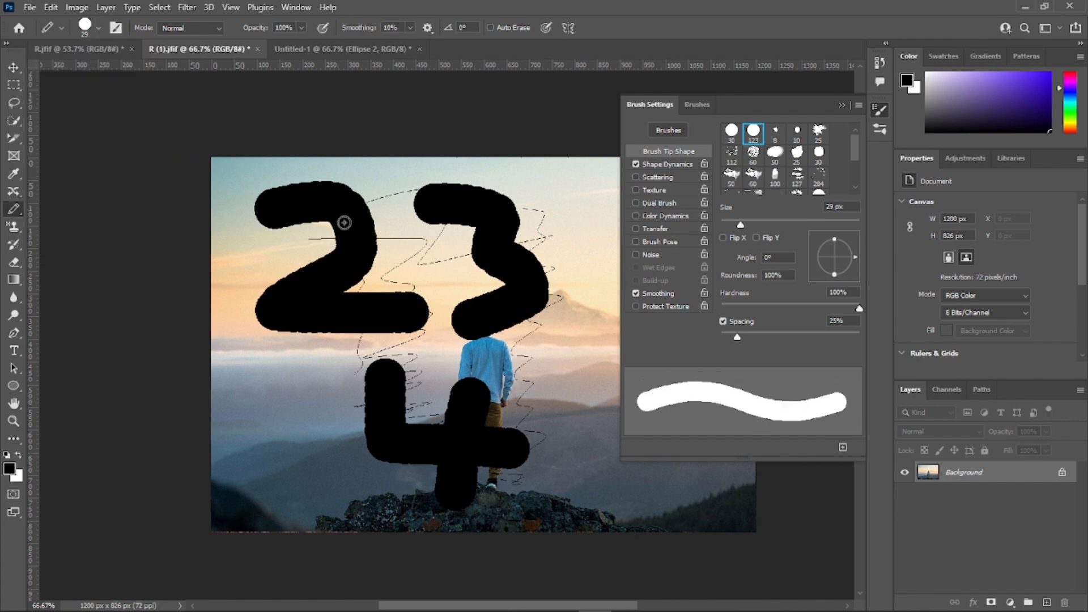
{"action": "key", "text": "ctrl+z"}
{"action": "key", "text": "ctrl+z"}
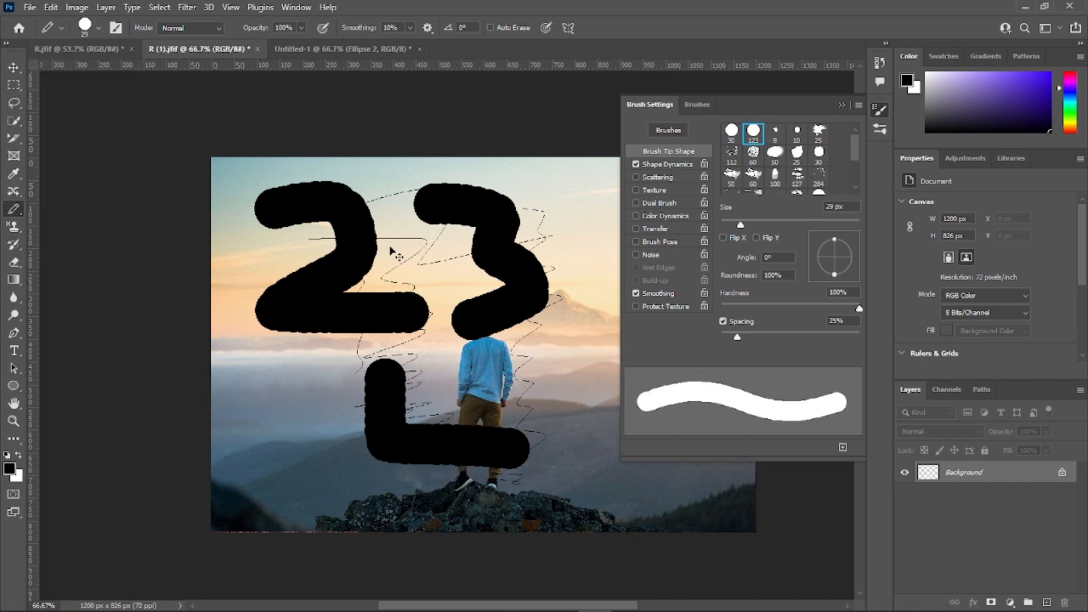
{"action": "key", "text": "ctrl+z"}
{"action": "key", "text": "ctrl+z"}
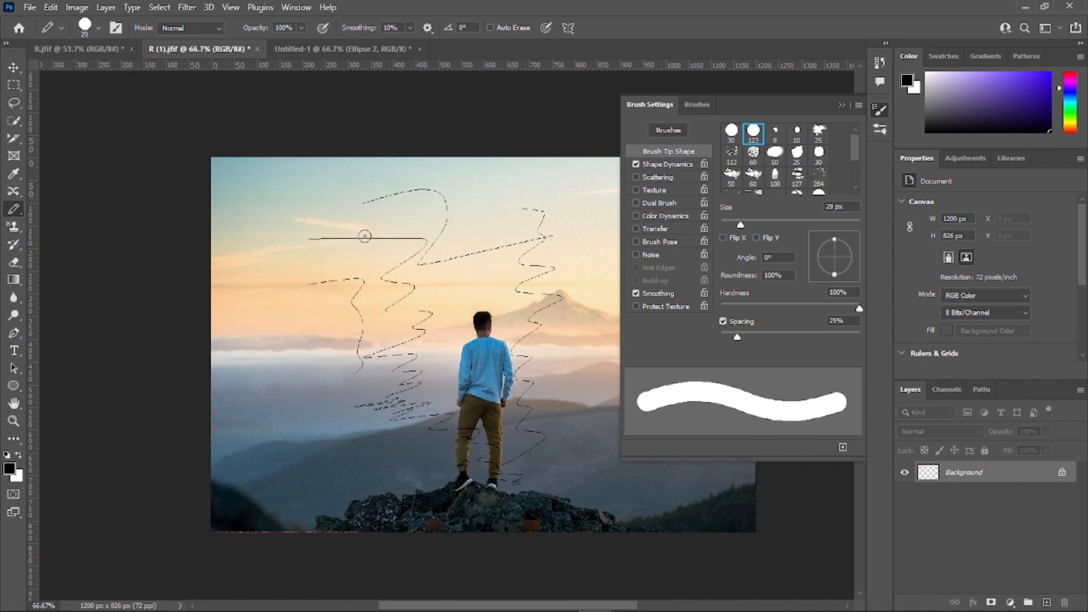
Step: Draw the digits 5, 6 and 7 over the photo with the 29 px pencil
{"action": "left_click_drag", "start_coordinate": [351, 187], "coordinate": [422, 197]}
{"action": "mouse_move", "coordinate": [347, 187]}
{"action": "left_mouse_down"}
{"action": "mouse_move", "coordinate": [349, 213]}
{"action": "mouse_move", "coordinate": [429, 273]}
{"action": "mouse_move", "coordinate": [411, 295]}
{"action": "mouse_move", "coordinate": [362, 296]}
{"action": "mouse_move", "coordinate": [347, 313]}
{"action": "left_mouse_up"}
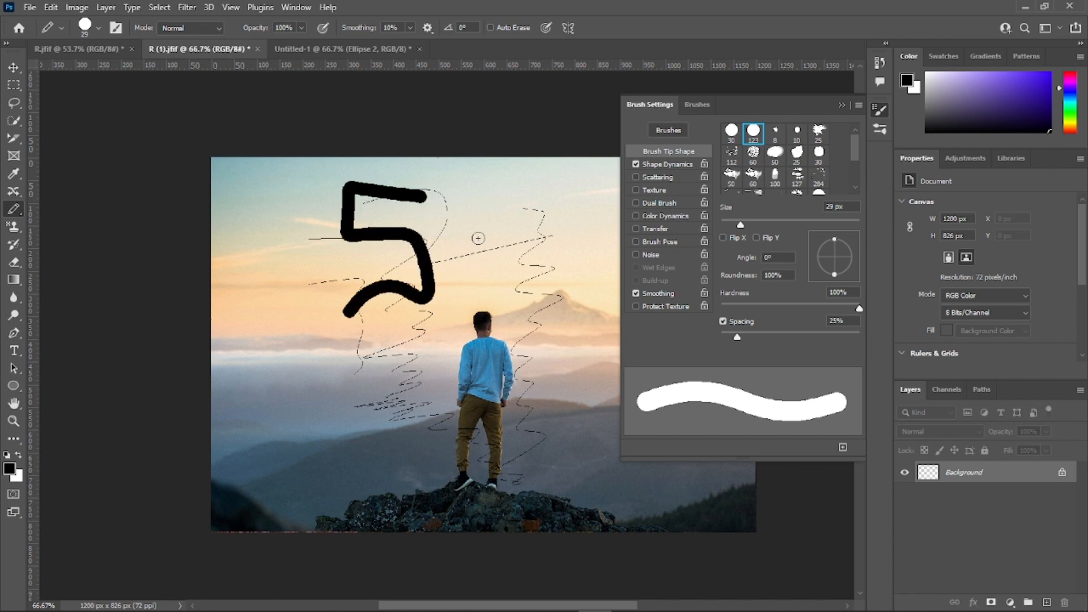
{"action": "mouse_move", "coordinate": [525, 217]}
{"action": "left_mouse_down"}
{"action": "mouse_move", "coordinate": [499, 391]}
{"action": "mouse_move", "coordinate": [479, 323]}
{"action": "left_mouse_up"}
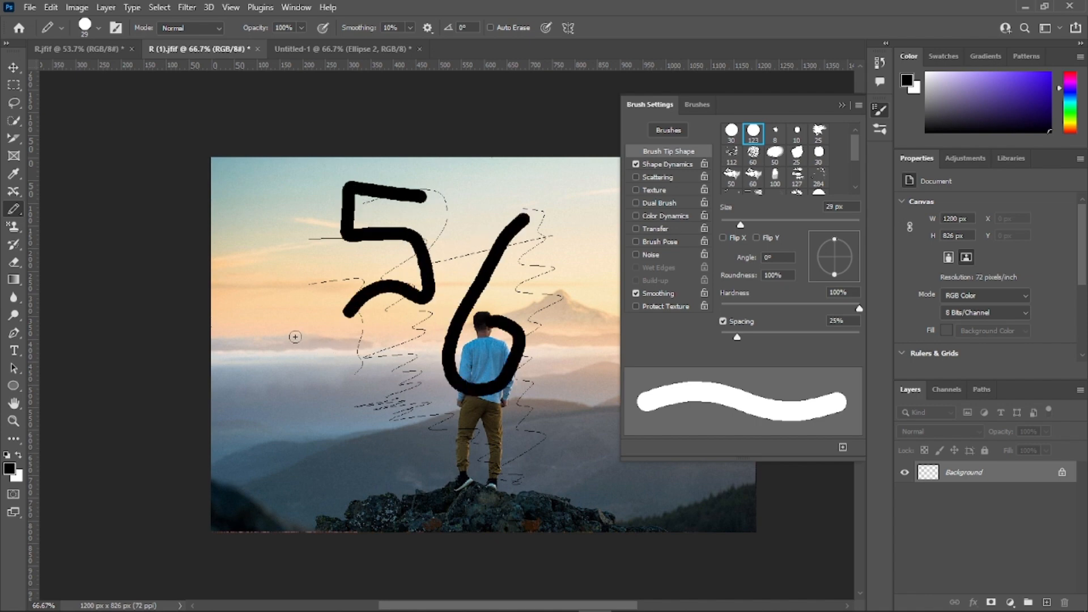
{"action": "mouse_move", "coordinate": [289, 336]}
{"action": "left_mouse_down"}
{"action": "mouse_move", "coordinate": [396, 361]}
{"action": "mouse_move", "coordinate": [389, 432]}
{"action": "left_mouse_up"}
{"action": "left_click_drag", "start_coordinate": [347, 395], "coordinate": [448, 401]}
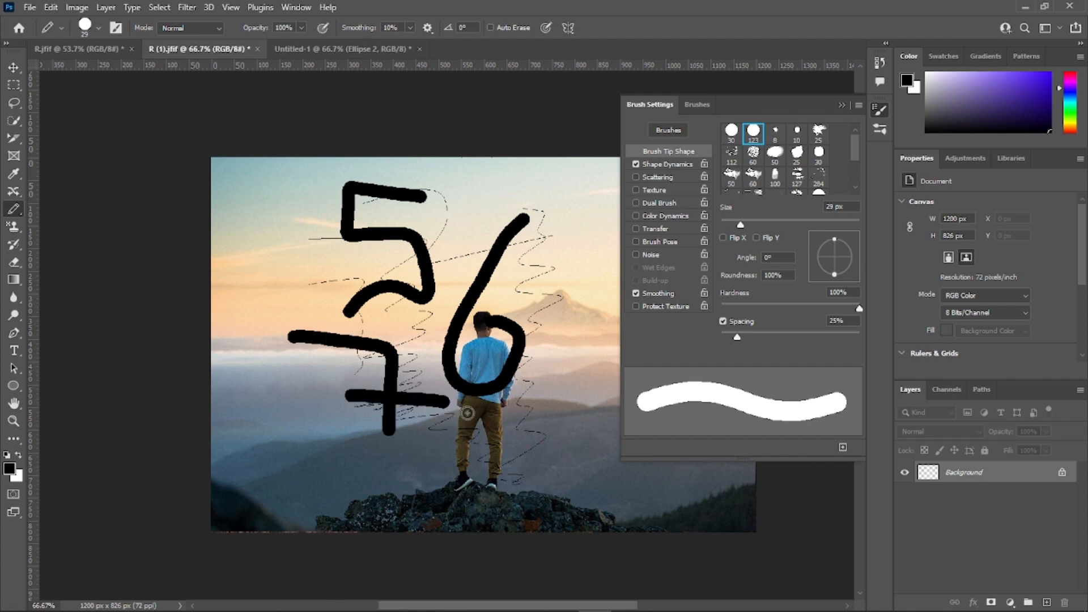
Step: Undo the pencil strokes of the digits 5, 6 and 7
{"action": "key", "text": "ctrl+z"}
{"action": "key", "text": "ctrl+z"}
{"action": "key", "text": "ctrl+z"}
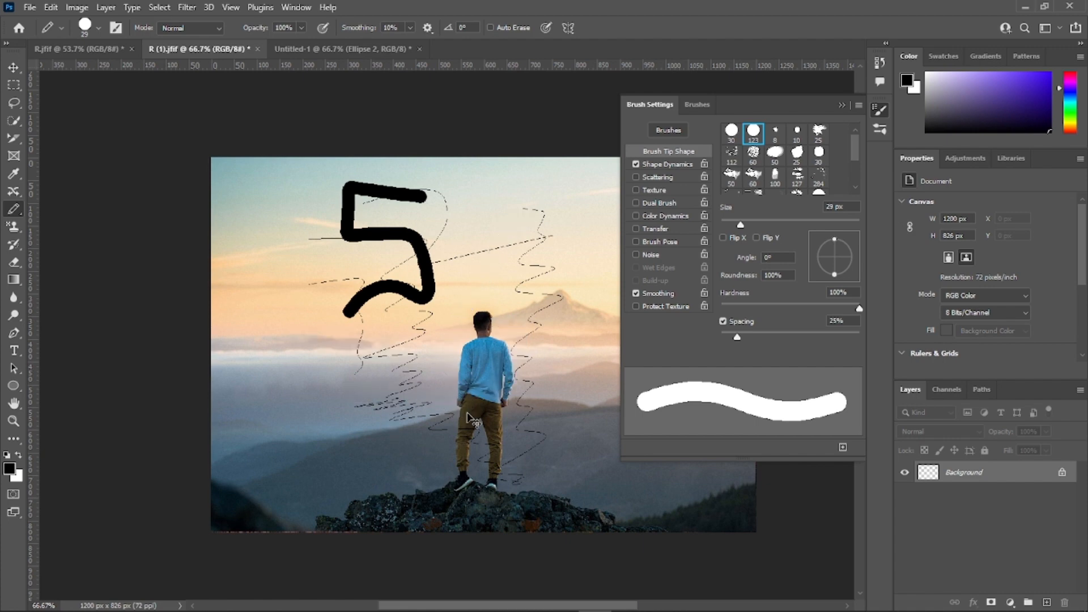
{"action": "key", "text": "ctrl+z"}
{"action": "key", "text": "ctrl+z"}
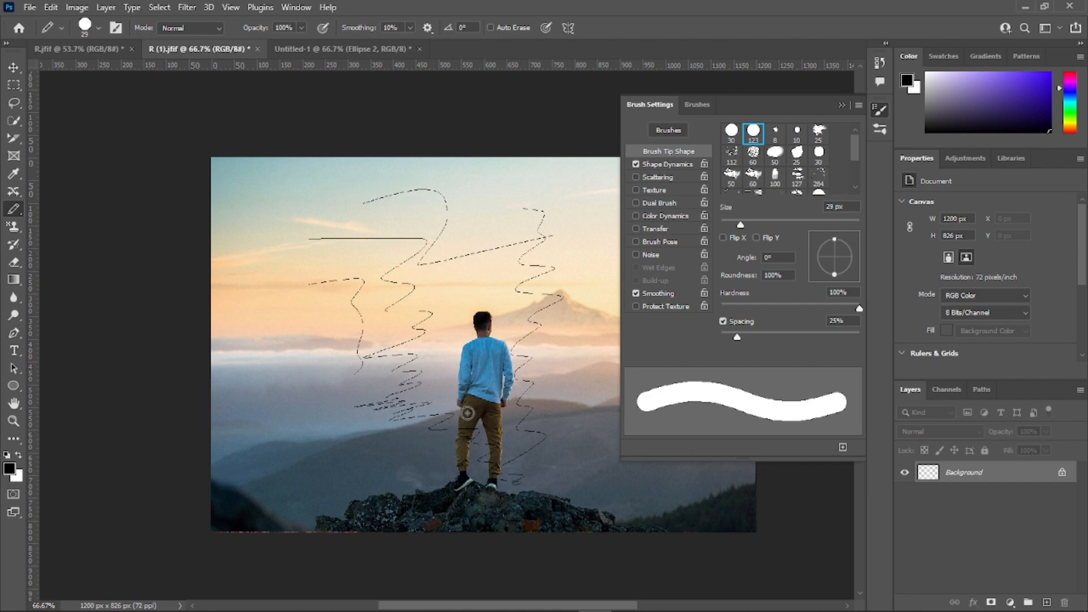
Step: Handwrite a person's name in black across the middle of the photo with the 29 px pencil
{"action": "left_click_drag", "start_coordinate": [279, 218], "coordinate": [256, 316]}
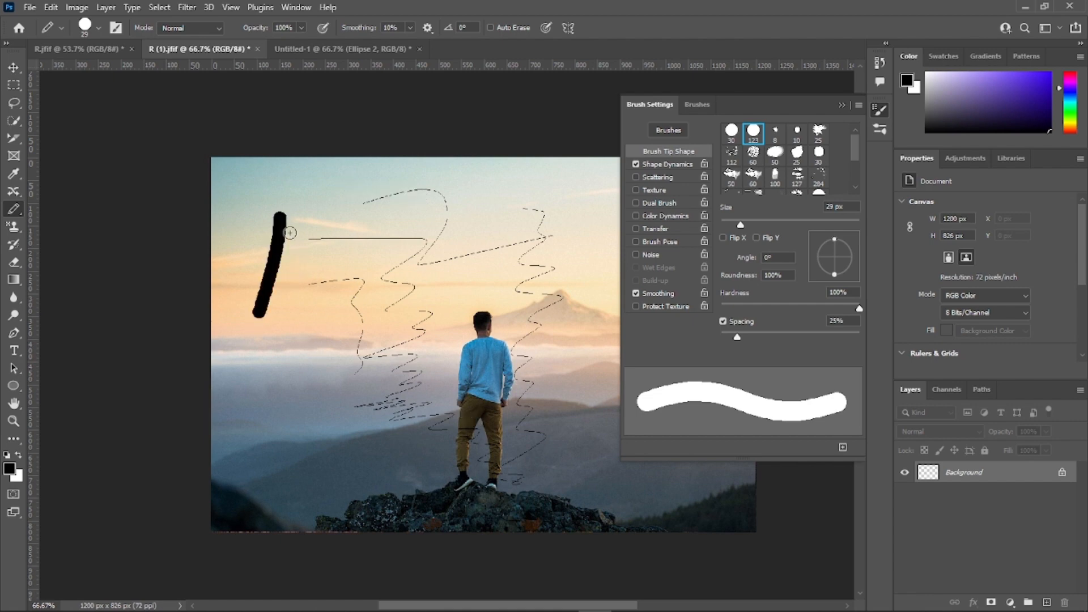
{"action": "left_click_drag", "start_coordinate": [283, 219], "coordinate": [319, 308]}
{"action": "left_click_drag", "start_coordinate": [251, 253], "coordinate": [303, 252]}
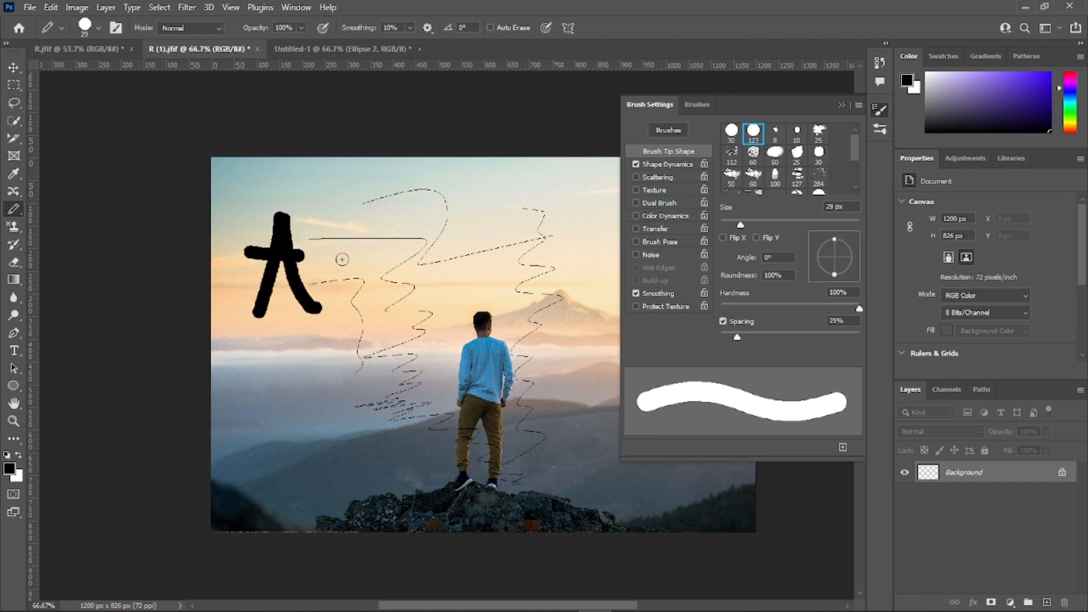
{"action": "mouse_move", "coordinate": [371, 226]}
{"action": "left_mouse_down"}
{"action": "mouse_move", "coordinate": [334, 267]}
{"action": "mouse_move", "coordinate": [335, 324]}
{"action": "left_mouse_up"}
{"action": "mouse_move", "coordinate": [312, 262]}
{"action": "left_mouse_down"}
{"action": "mouse_move", "coordinate": [362, 263]}
{"action": "mouse_move", "coordinate": [356, 320]}
{"action": "mouse_move", "coordinate": [362, 277]}
{"action": "mouse_move", "coordinate": [457, 313]}
{"action": "mouse_move", "coordinate": [468, 297]}
{"action": "mouse_move", "coordinate": [451, 381]}
{"action": "mouse_move", "coordinate": [385, 361]}
{"action": "mouse_move", "coordinate": [347, 388]}
{"action": "left_mouse_up"}
{"action": "left_click", "coordinate": [414, 243]}
{"action": "mouse_move", "coordinate": [493, 314]}
{"action": "left_mouse_down"}
{"action": "mouse_move", "coordinate": [493, 341]}
{"action": "mouse_move", "coordinate": [541, 309]}
{"action": "mouse_move", "coordinate": [507, 309]}
{"action": "mouse_move", "coordinate": [536, 354]}
{"action": "left_mouse_up"}
{"action": "left_click", "coordinate": [497, 266]}
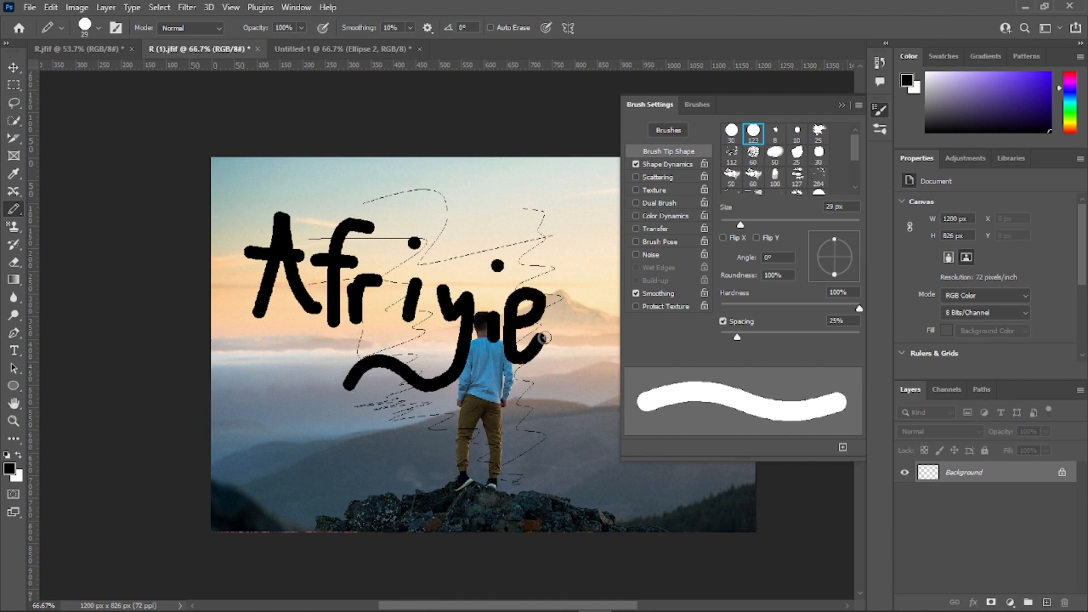
{"action": "left_click", "coordinate": [571, 339]}
Step: Undo the handwritten name and all remaining pencil lines to restore the clean photo
{"action": "key", "text": "ctrl+z"}
{"action": "key", "text": "ctrl+z"}
{"action": "key", "text": "ctrl+z"}
{"action": "key", "text": "ctrl+z"}
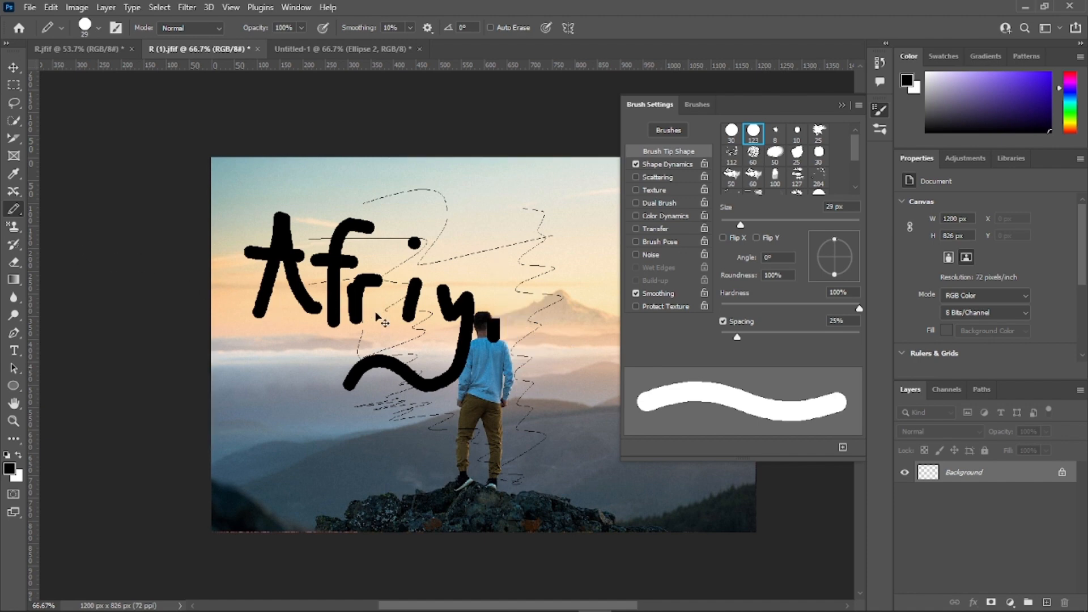
{"action": "key", "text": "ctrl+z"}
{"action": "key", "text": "ctrl+z"}
{"action": "key", "text": "ctrl+z"}
{"action": "key", "text": "ctrl+z"}
{"action": "key", "text": "ctrl+z"}
{"action": "key", "text": "ctrl+z"}
{"action": "key", "text": "ctrl+z"}
{"action": "key", "text": "ctrl+z"}
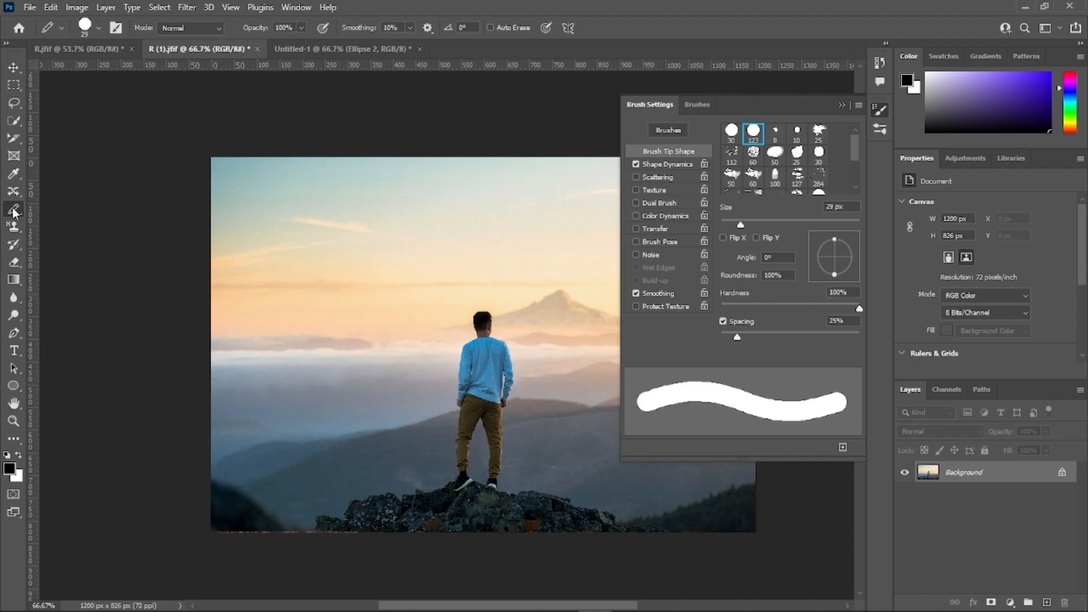
Step: Activate the Color Replacement tool, switch to the Untitled-1 document with the two rings, and collapse the brush settings
{"action": "left_click", "coordinate": [13, 210]}
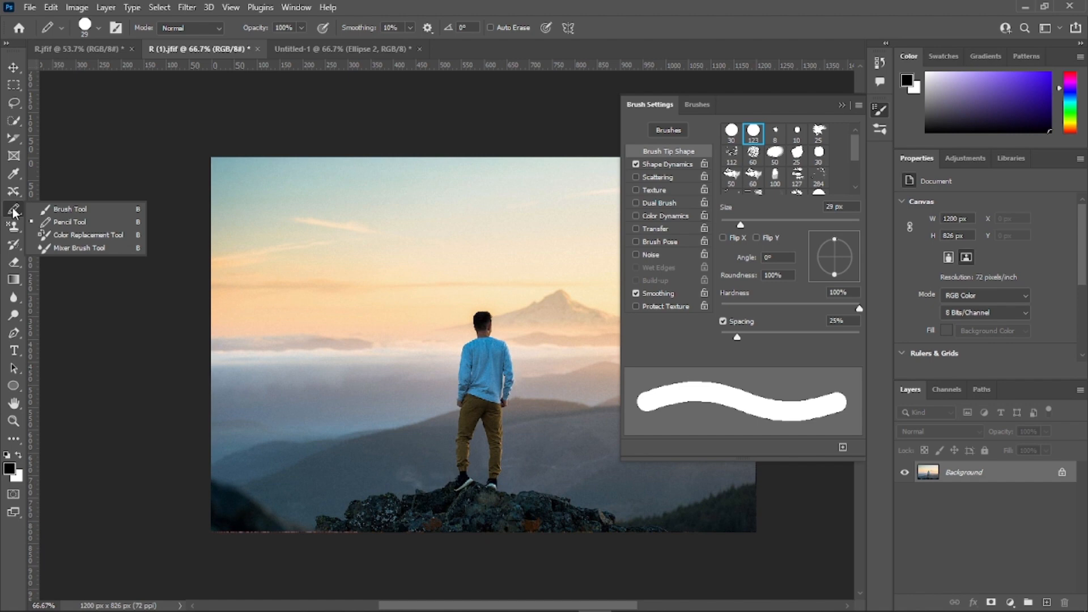
{"action": "left_click", "coordinate": [71, 238]}
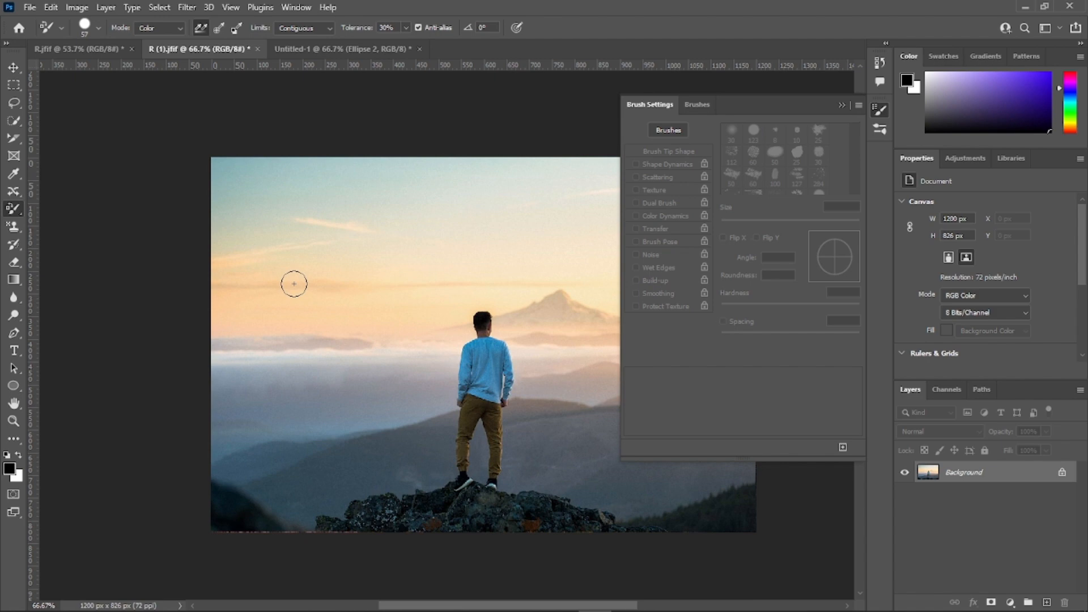
{"action": "left_click", "coordinate": [360, 48]}
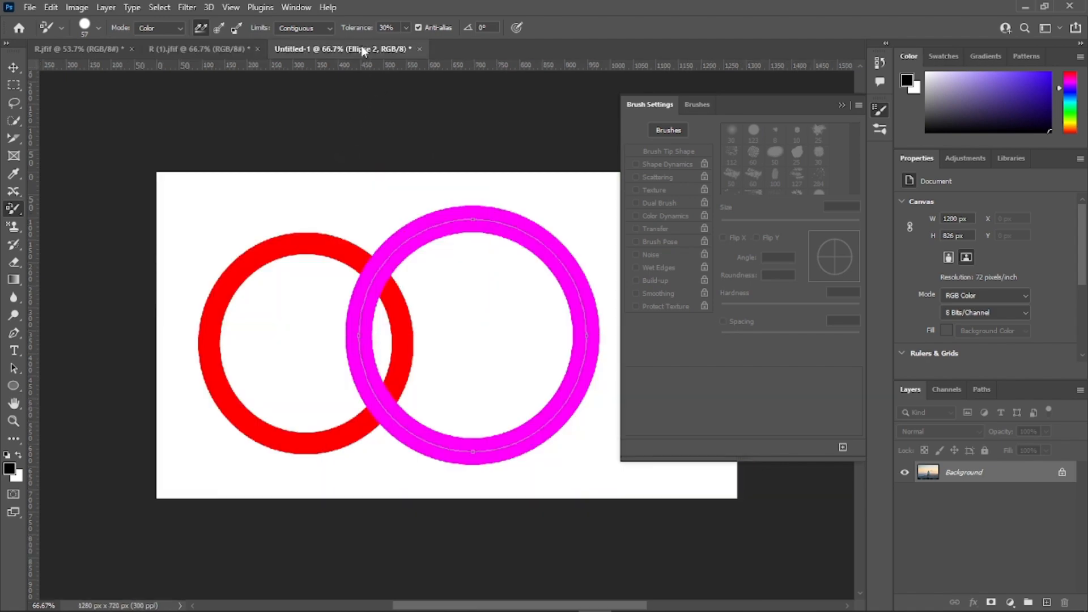
{"action": "left_click", "coordinate": [842, 105]}
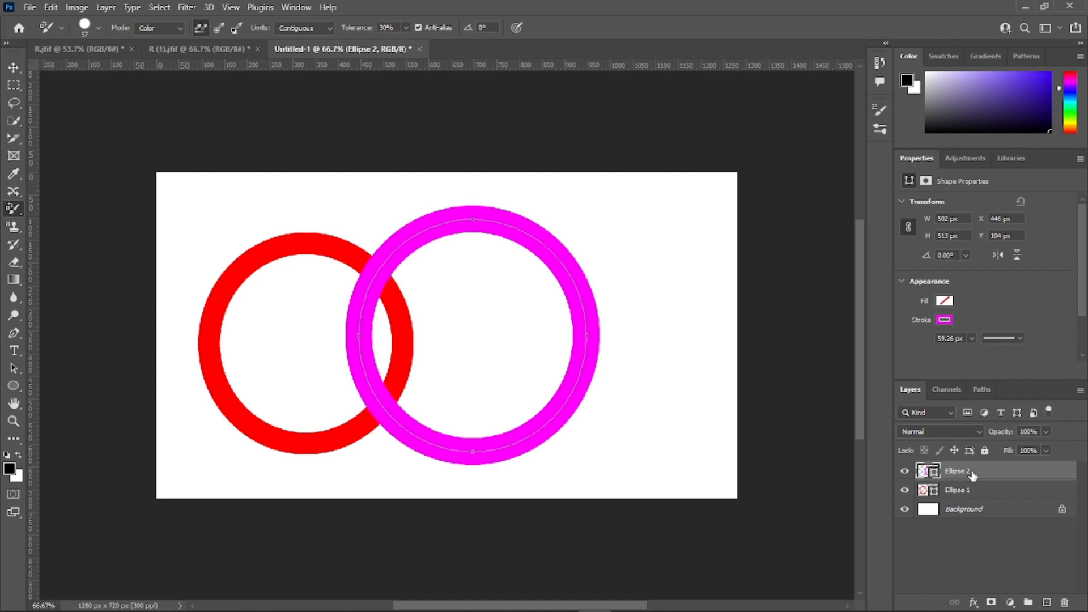
Step: Try the Color Replacement tool on the magenta ring and rasterize its Ellipse 2 shape layer
{"action": "left_click", "coordinate": [583, 367]}
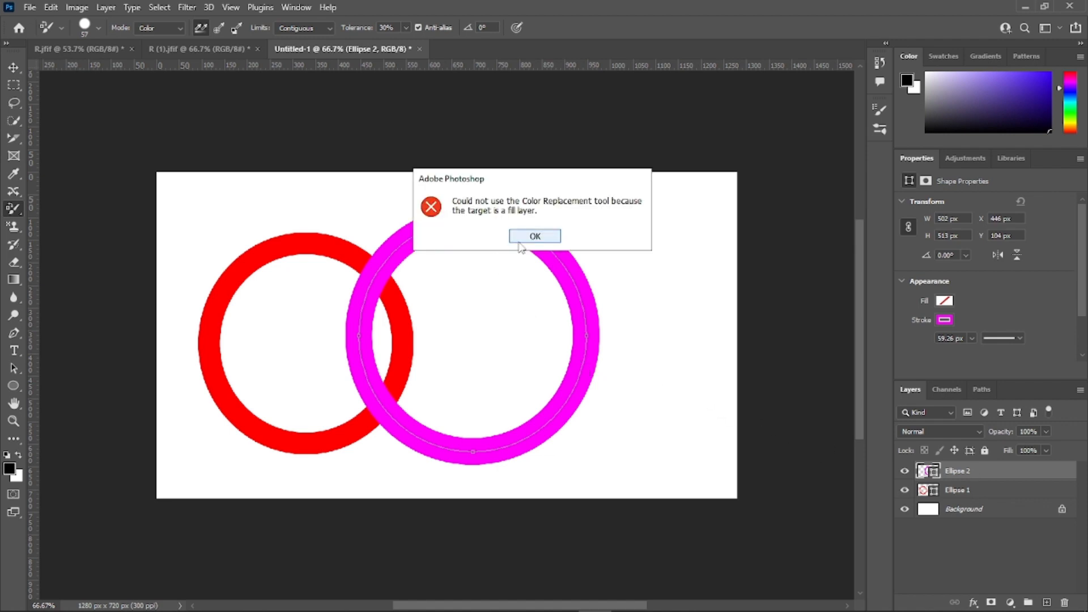
{"action": "left_click", "coordinate": [535, 236]}
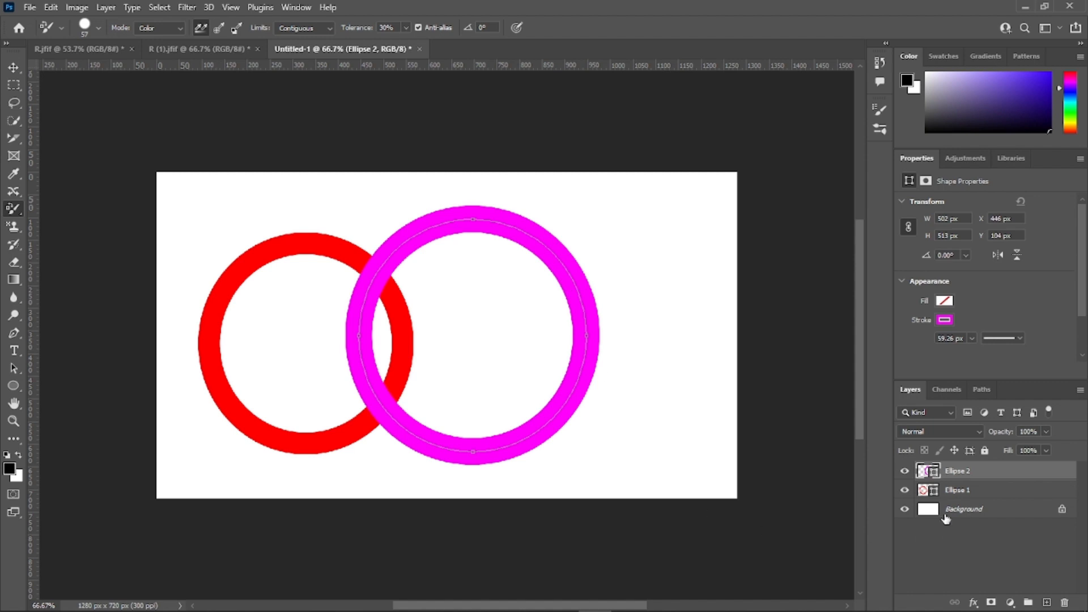
{"action": "right_click", "coordinate": [1007, 471]}
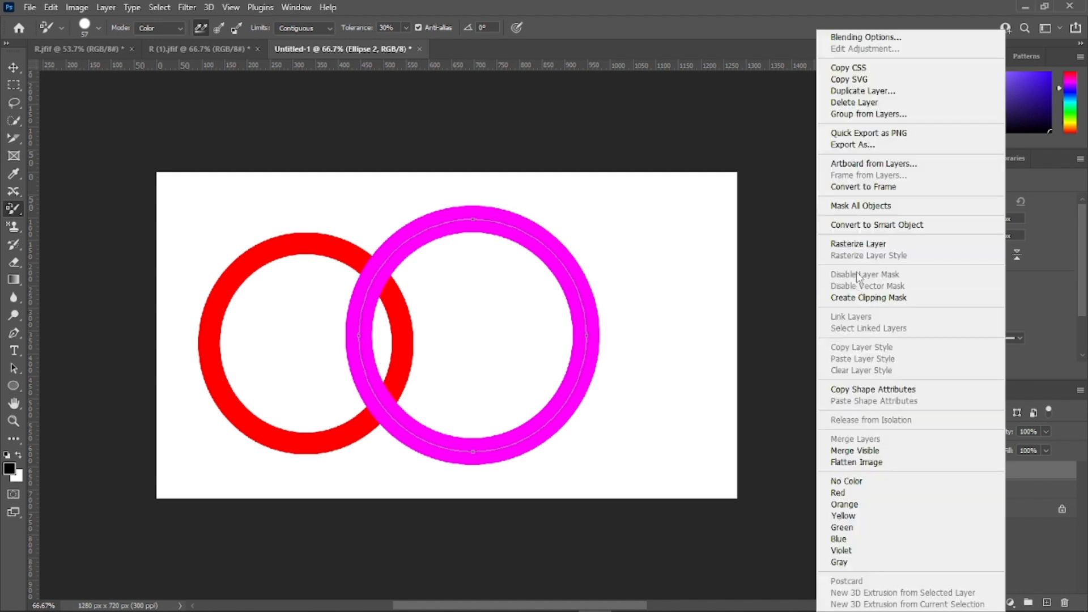
{"action": "left_click", "coordinate": [862, 245]}
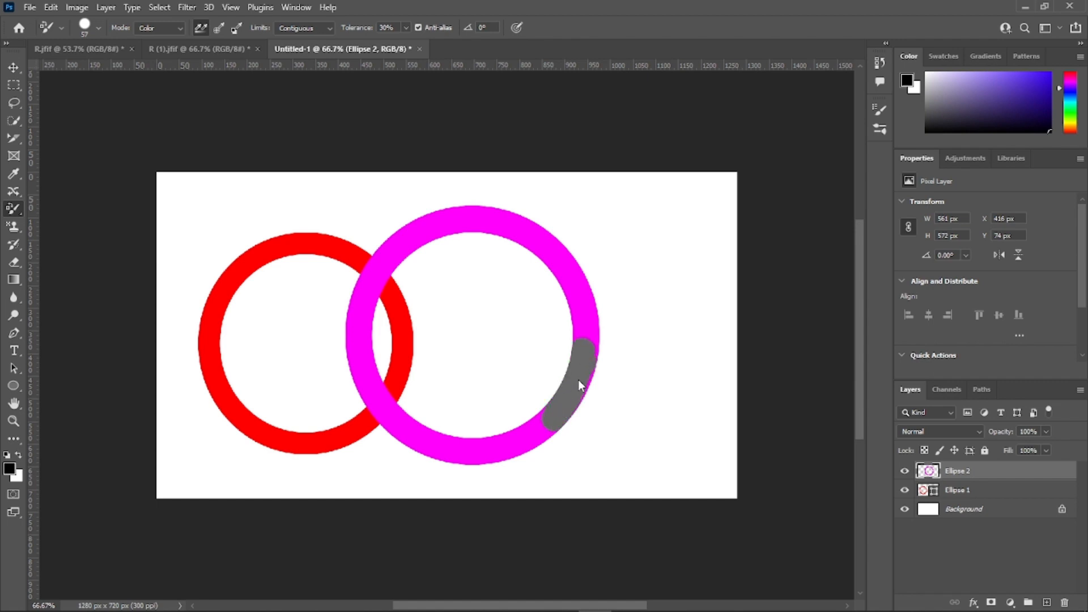
Step: Recolor the whole magenta ring with the Color Replacement tool, using black as the foreground color
{"action": "mouse_move", "coordinate": [578, 380]}
{"action": "left_mouse_down"}
{"action": "mouse_move", "coordinate": [497, 449]}
{"action": "mouse_move", "coordinate": [535, 446]}
{"action": "mouse_move", "coordinate": [540, 429]}
{"action": "mouse_move", "coordinate": [433, 452]}
{"action": "mouse_move", "coordinate": [496, 454]}
{"action": "mouse_move", "coordinate": [452, 451]}
{"action": "left_mouse_up"}
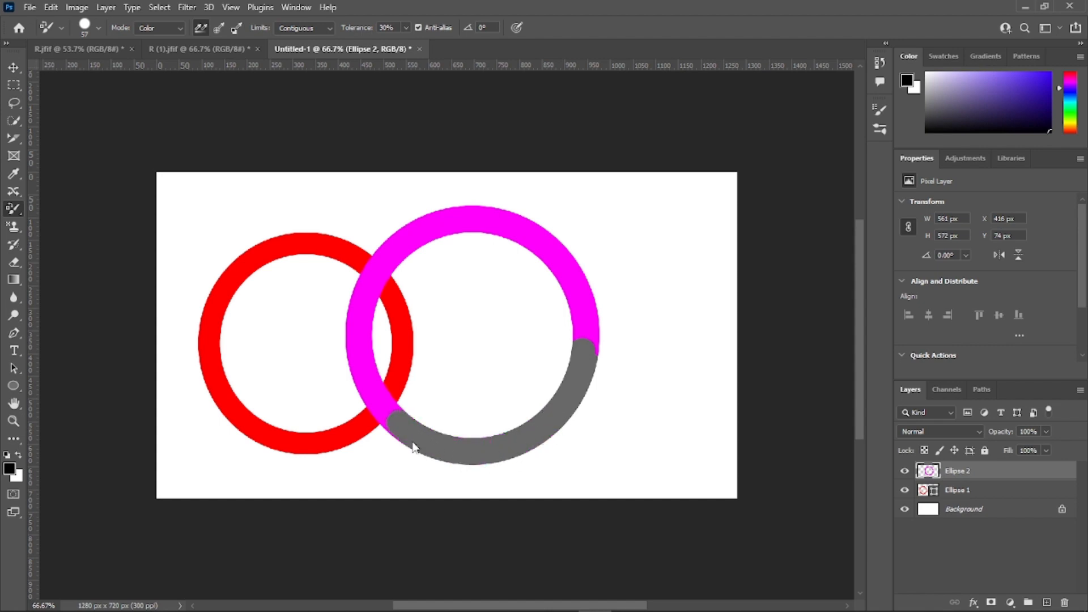
{"action": "left_click_drag", "start_coordinate": [348, 331], "coordinate": [395, 404]}
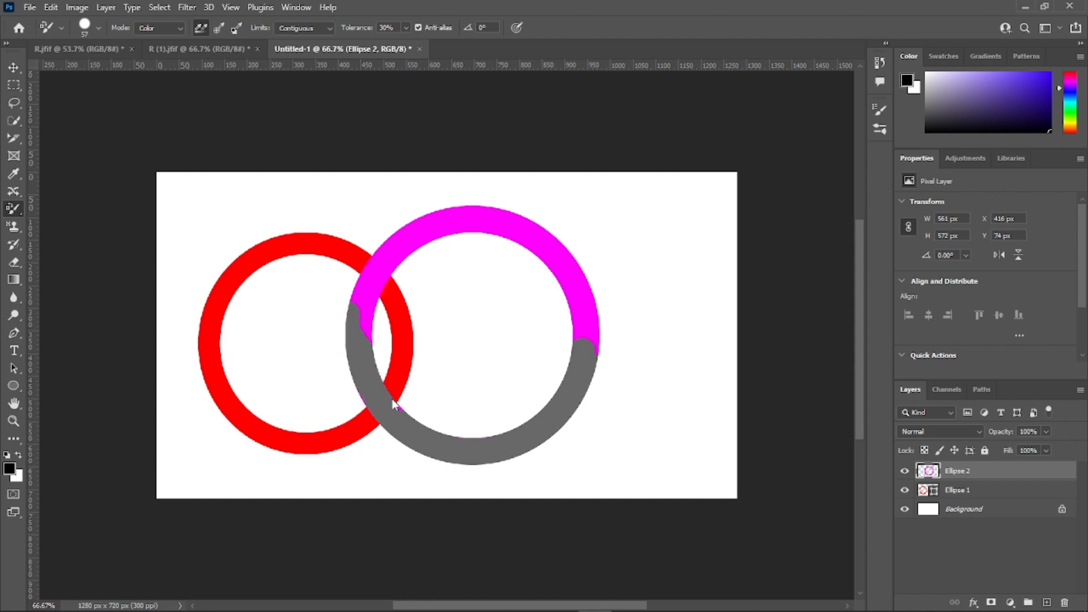
{"action": "mouse_move", "coordinate": [361, 334]}
{"action": "left_mouse_down"}
{"action": "mouse_move", "coordinate": [371, 294]}
{"action": "mouse_move", "coordinate": [448, 227]}
{"action": "left_mouse_up"}
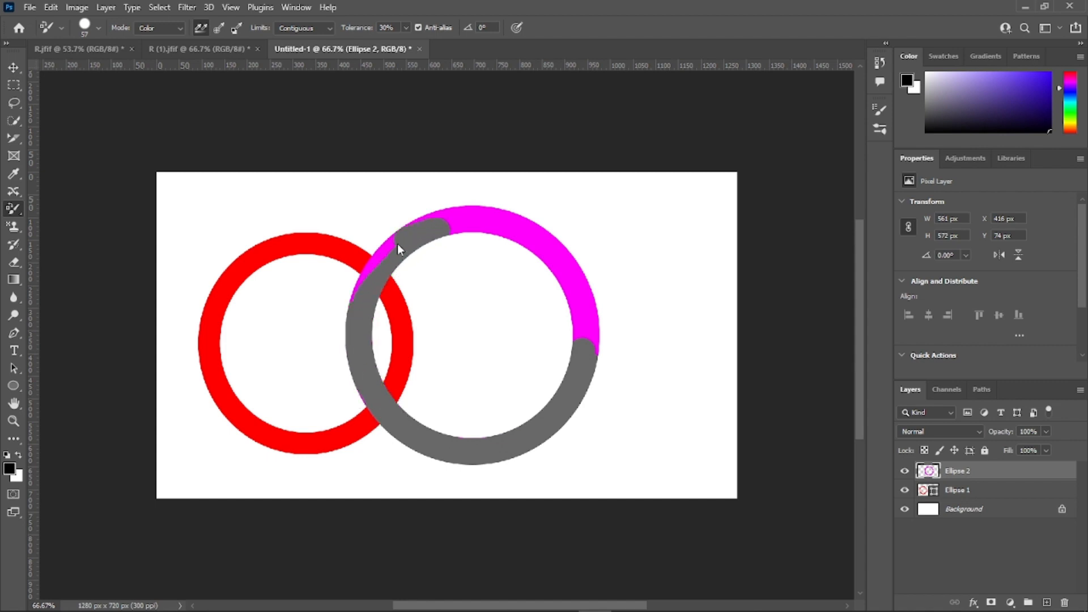
{"action": "left_click_drag", "start_coordinate": [368, 273], "coordinate": [412, 247]}
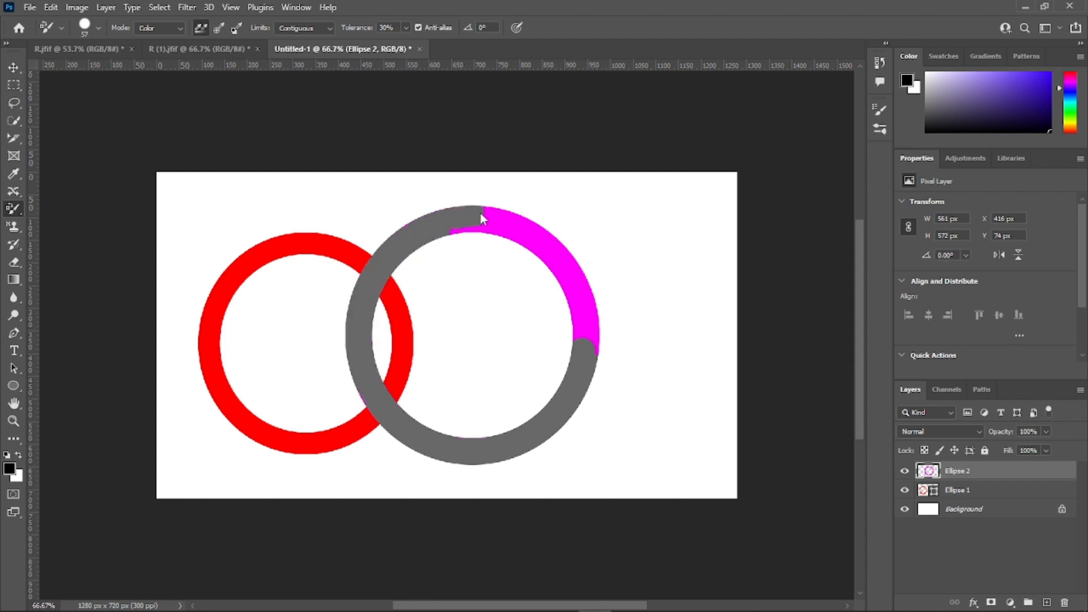
{"action": "mouse_move", "coordinate": [531, 221]}
{"action": "left_mouse_down"}
{"action": "mouse_move", "coordinate": [570, 266]}
{"action": "mouse_move", "coordinate": [593, 331]}
{"action": "mouse_move", "coordinate": [584, 311]}
{"action": "left_mouse_up"}
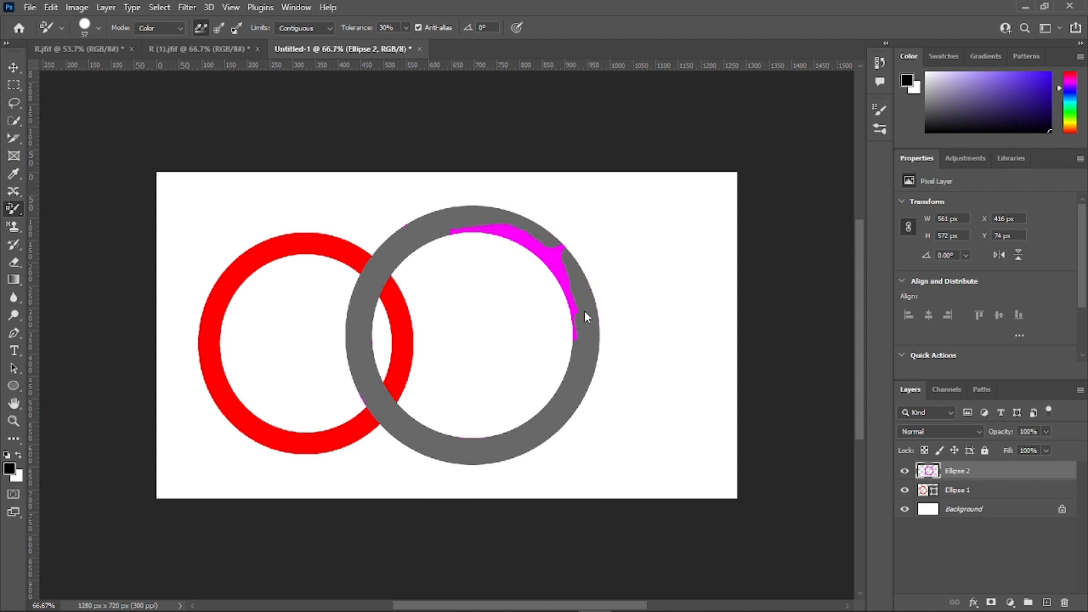
{"action": "mouse_move", "coordinate": [545, 243]}
{"action": "left_mouse_down"}
{"action": "mouse_move", "coordinate": [431, 237]}
{"action": "mouse_move", "coordinate": [509, 231]}
{"action": "mouse_move", "coordinate": [540, 244]}
{"action": "mouse_move", "coordinate": [574, 343]}
{"action": "mouse_move", "coordinate": [564, 287]}
{"action": "mouse_move", "coordinate": [482, 232]}
{"action": "left_mouse_up"}
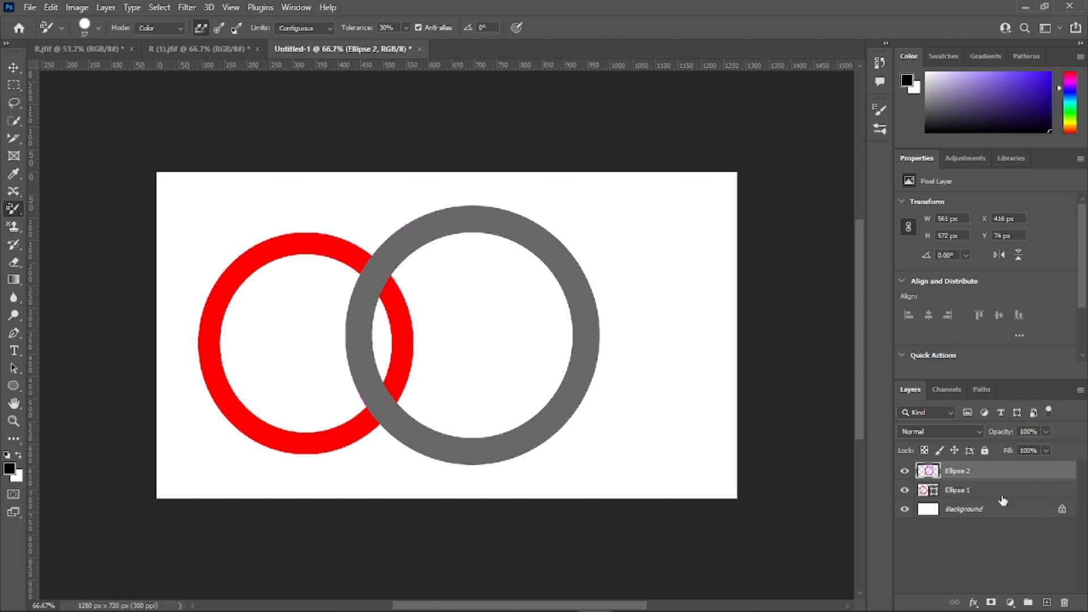
Step: Rasterize the Ellipse 1 shape layer that holds the red ring
{"action": "left_click", "coordinate": [980, 493]}
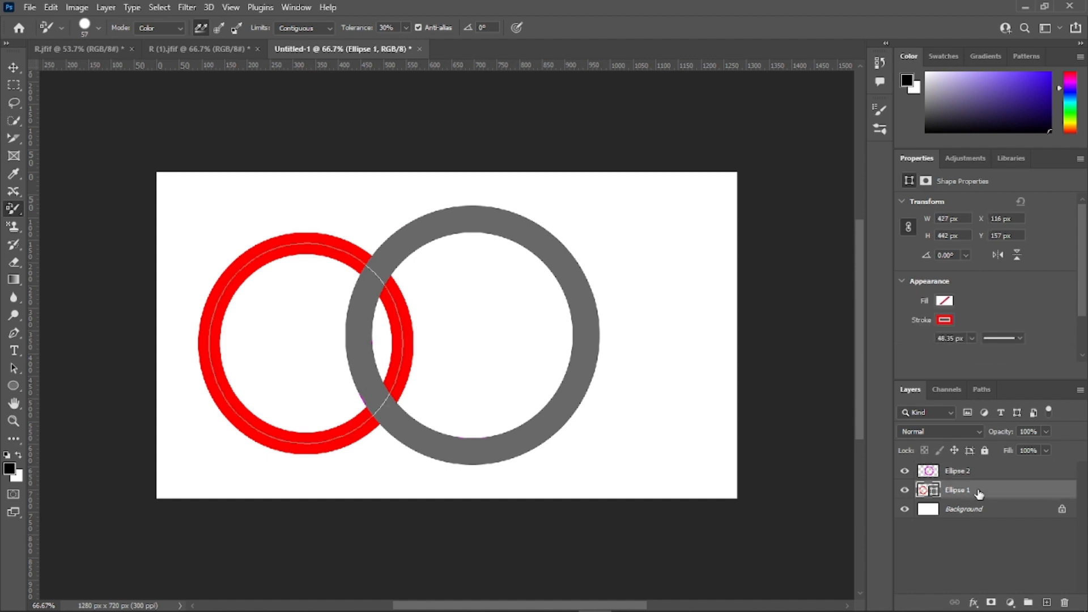
{"action": "right_click", "coordinate": [1017, 494]}
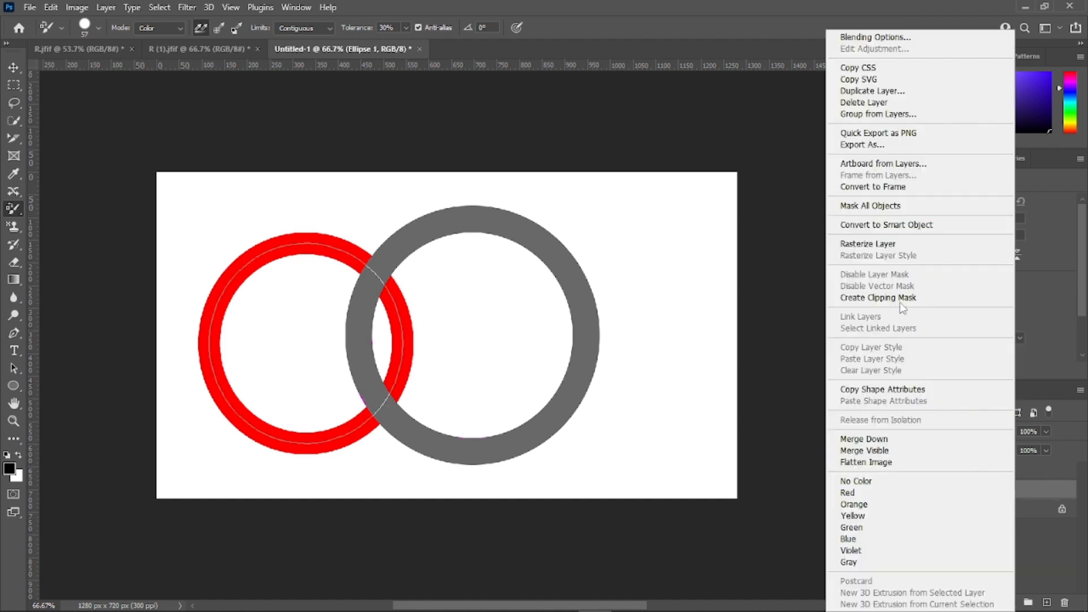
{"action": "left_click", "coordinate": [883, 248]}
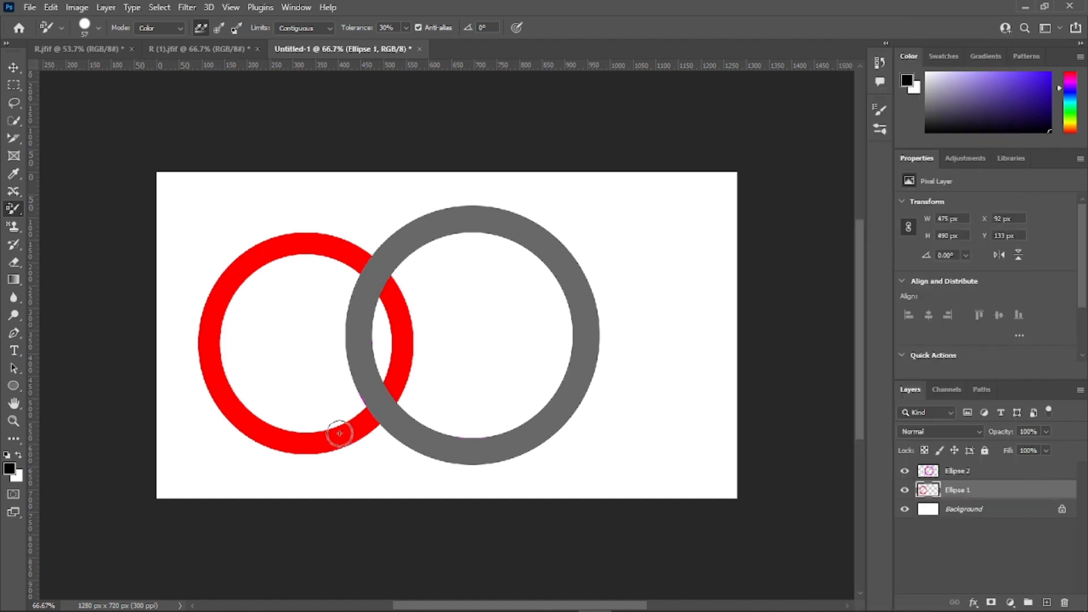
Step: Set the foreground color to bright cyan and paint over the red ring with the Color Replacement tool
{"action": "left_click", "coordinate": [9, 469]}
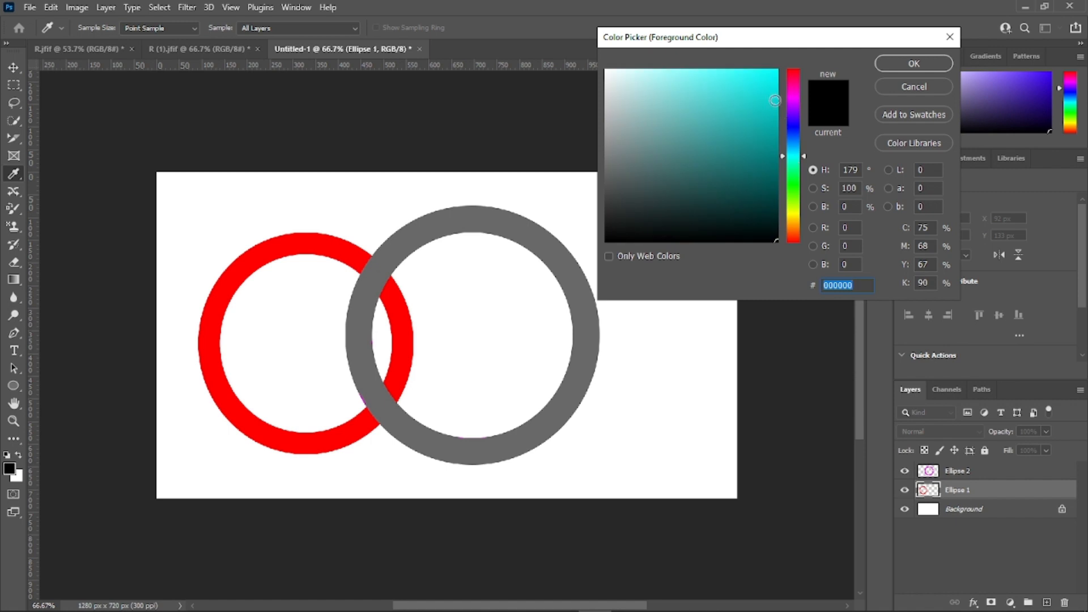
{"action": "left_click_drag", "start_coordinate": [771, 84], "coordinate": [792, 55]}
{"action": "left_click", "coordinate": [922, 69]}
{"action": "key", "text": "b"}
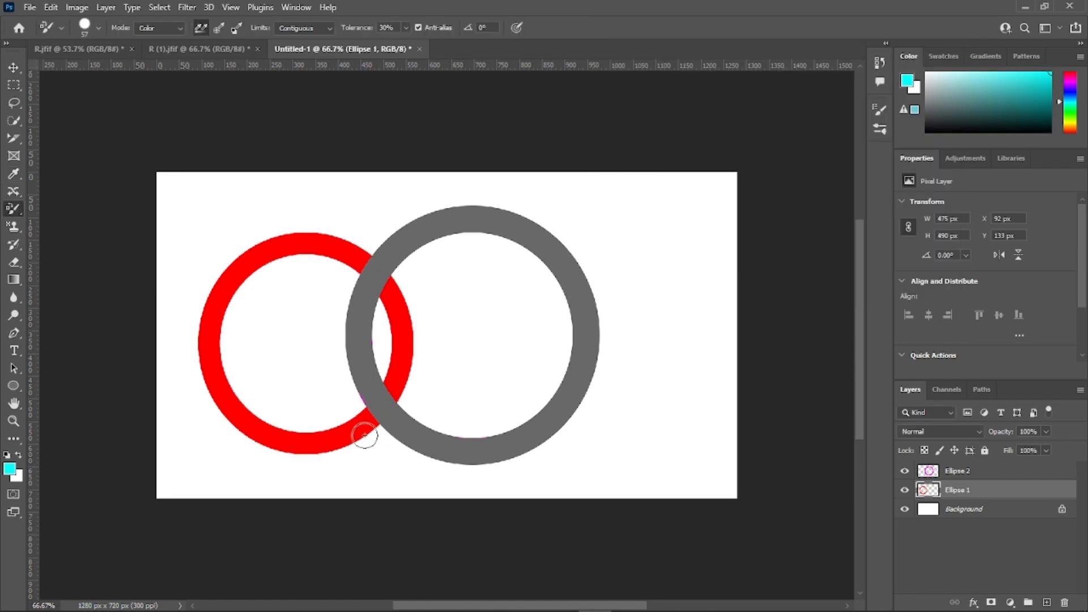
{"action": "mouse_move", "coordinate": [365, 432]}
{"action": "left_mouse_down"}
{"action": "mouse_move", "coordinate": [241, 434]}
{"action": "mouse_move", "coordinate": [304, 447]}
{"action": "mouse_move", "coordinate": [278, 444]}
{"action": "mouse_move", "coordinate": [214, 397]}
{"action": "mouse_move", "coordinate": [249, 428]}
{"action": "mouse_move", "coordinate": [213, 300]}
{"action": "mouse_move", "coordinate": [195, 369]}
{"action": "mouse_move", "coordinate": [220, 416]}
{"action": "mouse_move", "coordinate": [209, 339]}
{"action": "mouse_move", "coordinate": [203, 364]}
{"action": "mouse_move", "coordinate": [264, 246]}
{"action": "mouse_move", "coordinate": [200, 305]}
{"action": "mouse_move", "coordinate": [246, 269]}
{"action": "mouse_move", "coordinate": [201, 286]}
{"action": "mouse_move", "coordinate": [261, 251]}
{"action": "mouse_move", "coordinate": [327, 242]}
{"action": "mouse_move", "coordinate": [351, 263]}
{"action": "mouse_move", "coordinate": [321, 250]}
{"action": "mouse_move", "coordinate": [376, 260]}
{"action": "mouse_move", "coordinate": [413, 369]}
{"action": "mouse_move", "coordinate": [397, 407]}
{"action": "mouse_move", "coordinate": [367, 433]}
{"action": "mouse_move", "coordinate": [413, 378]}
{"action": "mouse_move", "coordinate": [395, 406]}
{"action": "mouse_move", "coordinate": [381, 276]}
{"action": "mouse_move", "coordinate": [350, 233]}
{"action": "mouse_move", "coordinate": [372, 282]}
{"action": "mouse_move", "coordinate": [357, 418]}
{"action": "mouse_move", "coordinate": [413, 408]}
{"action": "left_mouse_up"}
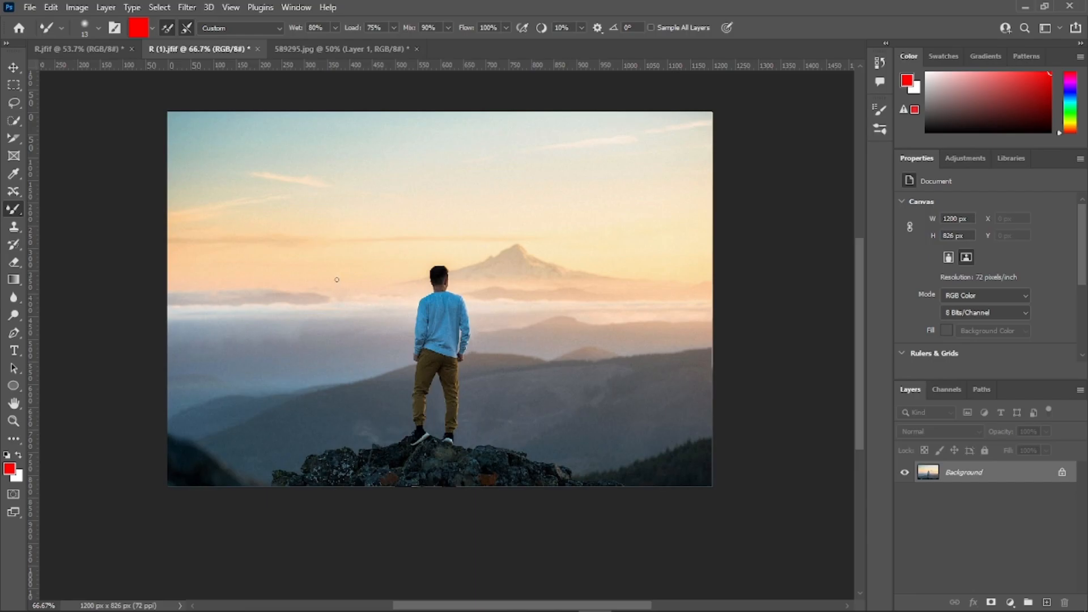
Step: Activate the Mixer Brush tool on the mountain photo and set its paint color to pure red
{"action": "right_click", "coordinate": [13, 211]}
{"action": "left_click", "coordinate": [70, 249]}
{"action": "key", "text": "ctrl+plus"}
{"action": "key", "text": "ctrl+plus"}
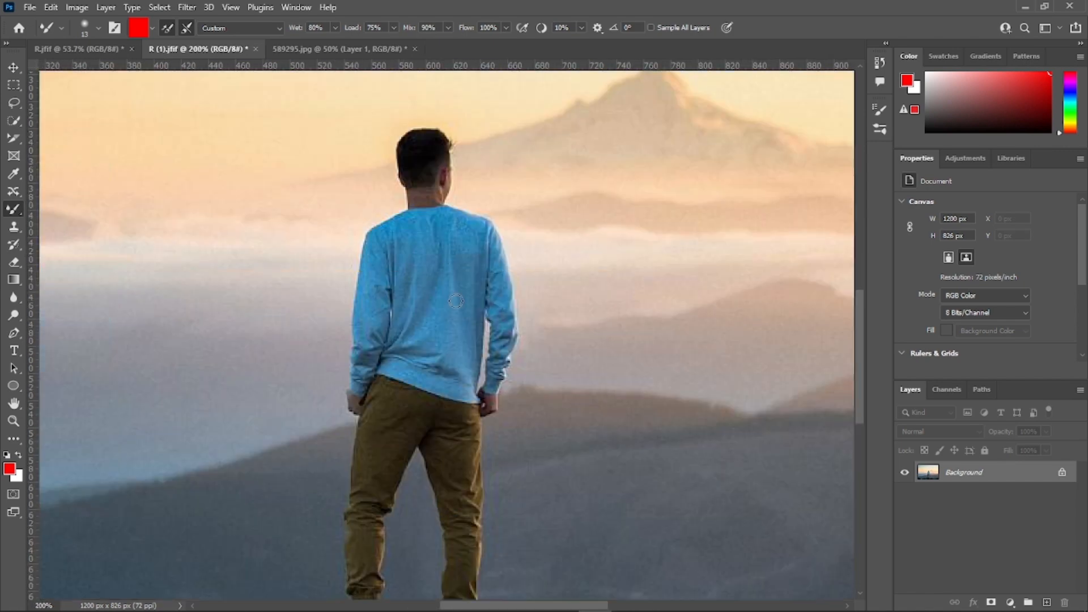
{"action": "key", "text": "ctrl+minus"}
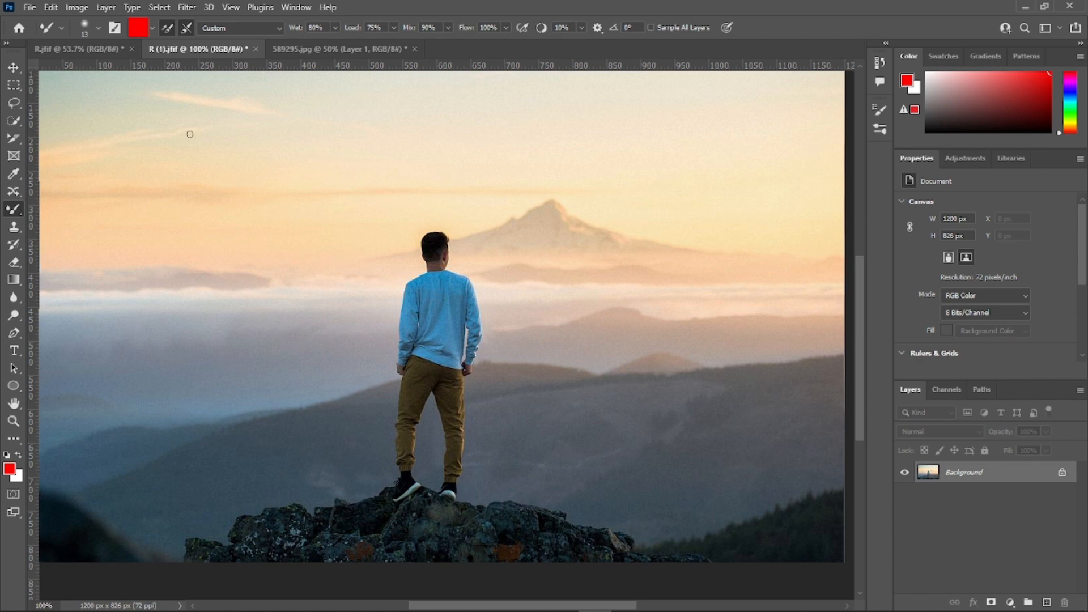
{"action": "left_click", "coordinate": [139, 28]}
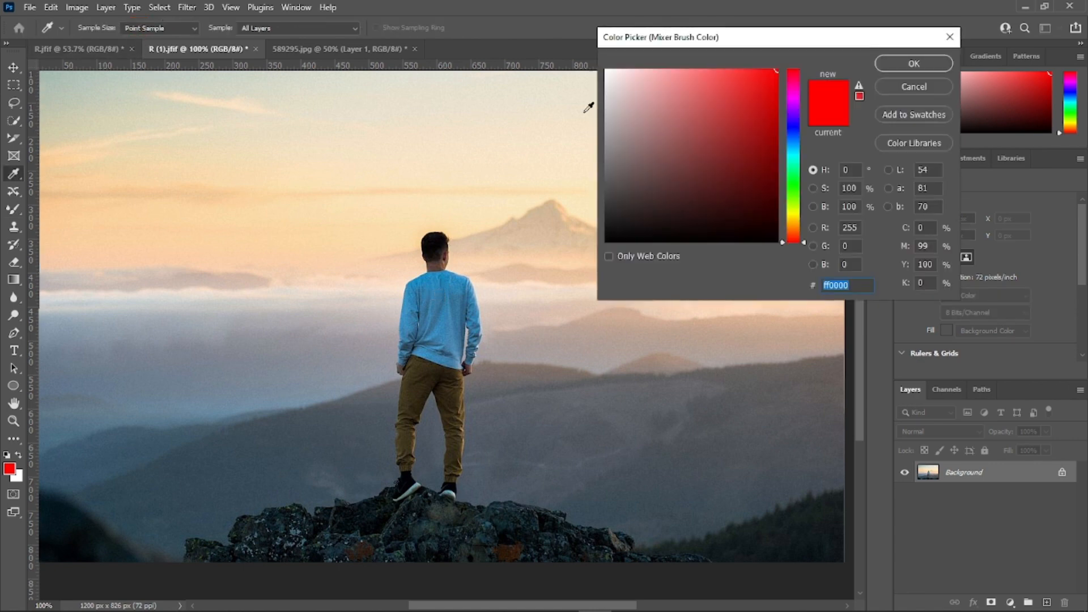
{"action": "left_click_drag", "start_coordinate": [772, 71], "coordinate": [830, 58]}
{"action": "left_click", "coordinate": [904, 64]}
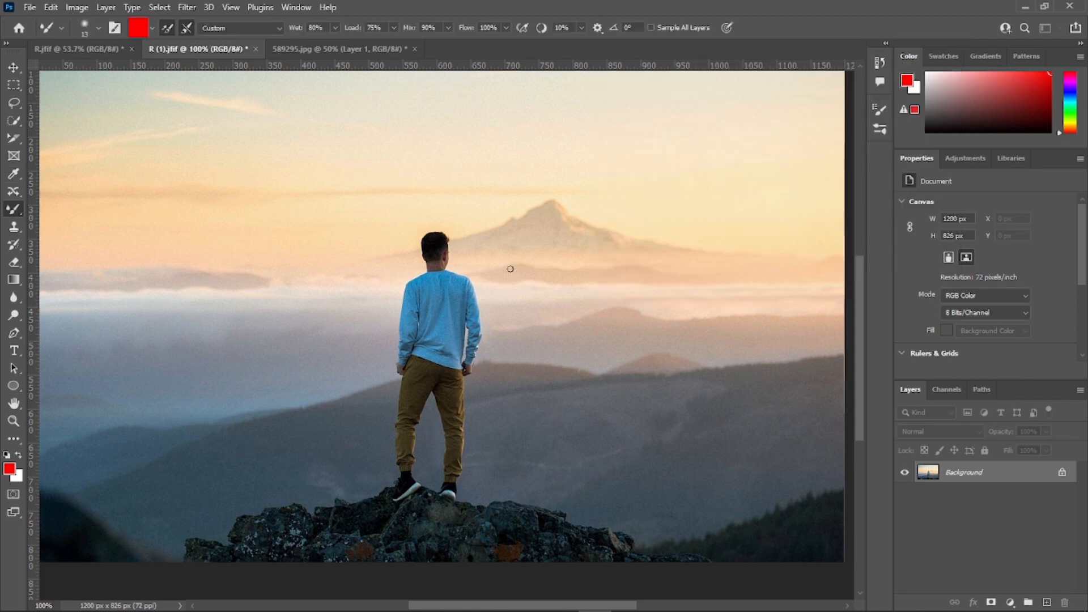
Step: Set the Mixer Brush size to 51 px
{"action": "left_click", "coordinate": [97, 28]}
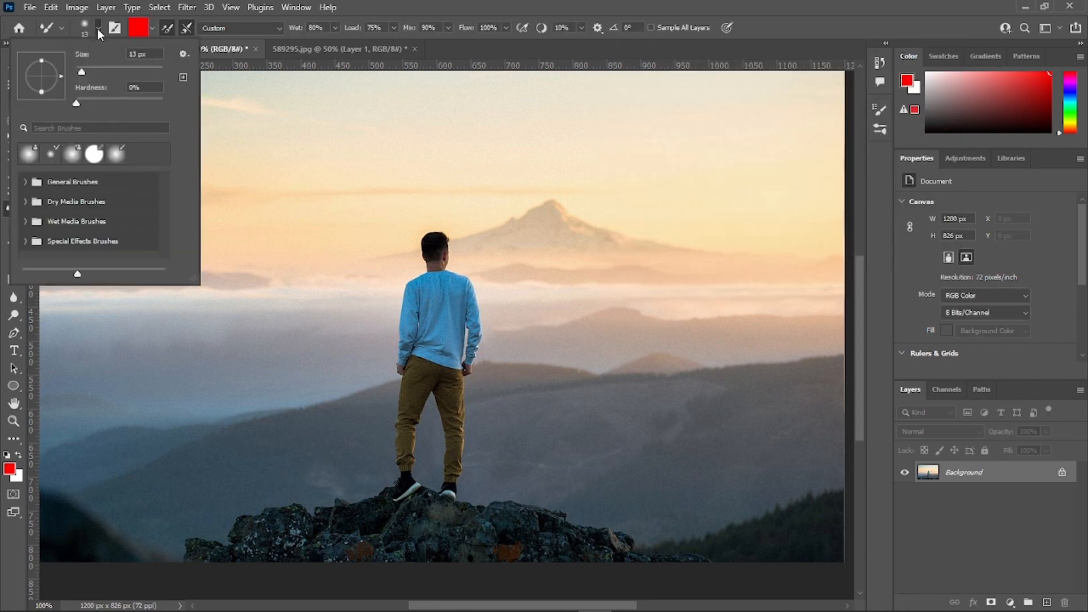
{"action": "left_click", "coordinate": [97, 67]}
{"action": "key", "text": "Return"}
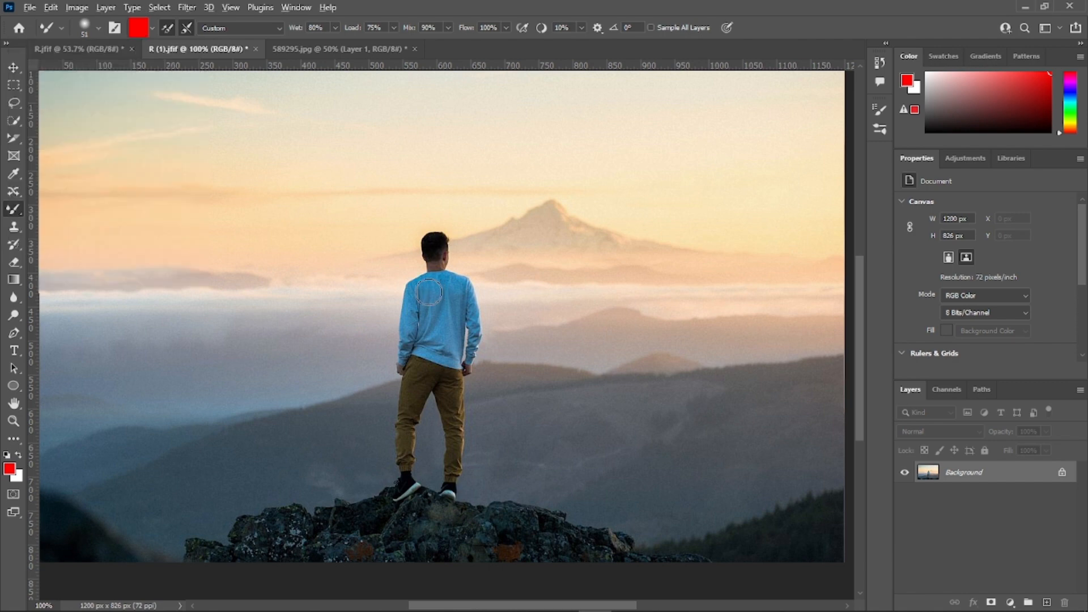
Step: Blend red paint over the man's blue sweater with the Mixer Brush and undo the painting
{"action": "scroll", "coordinate": [429, 293], "scroll_direction": "up", "scroll_amount": 3}
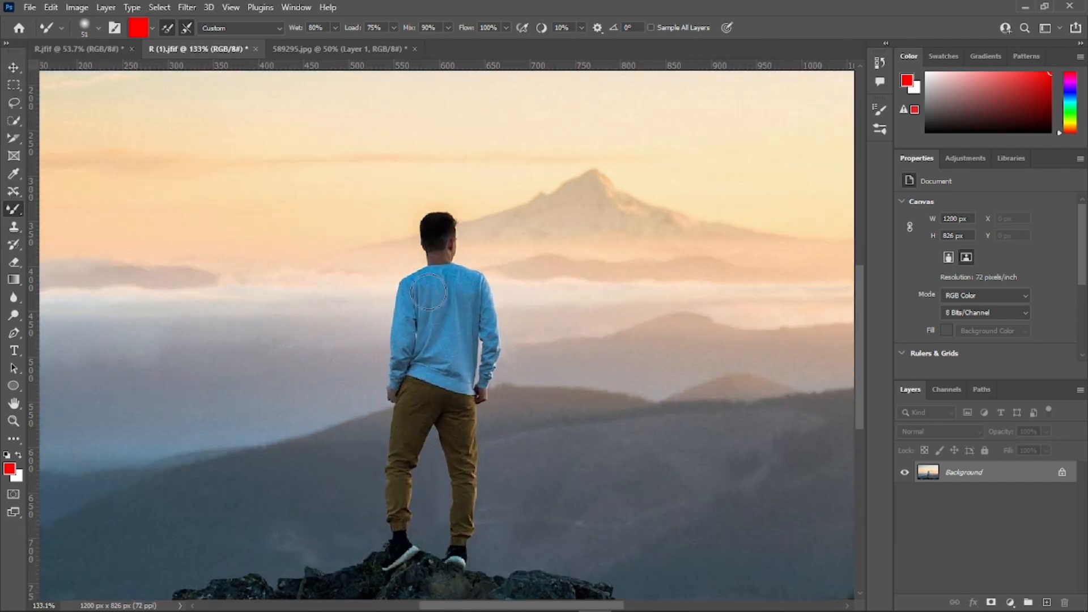
{"action": "mouse_move", "coordinate": [429, 293]}
{"action": "left_mouse_down"}
{"action": "mouse_move", "coordinate": [440, 354]}
{"action": "mouse_move", "coordinate": [440, 316]}
{"action": "mouse_move", "coordinate": [445, 329]}
{"action": "mouse_move", "coordinate": [461, 304]}
{"action": "mouse_move", "coordinate": [454, 371]}
{"action": "mouse_move", "coordinate": [404, 369]}
{"action": "mouse_move", "coordinate": [416, 293]}
{"action": "mouse_move", "coordinate": [450, 335]}
{"action": "mouse_move", "coordinate": [470, 298]}
{"action": "mouse_move", "coordinate": [465, 362]}
{"action": "mouse_move", "coordinate": [454, 296]}
{"action": "mouse_move", "coordinate": [441, 277]}
{"action": "mouse_move", "coordinate": [442, 295]}
{"action": "mouse_move", "coordinate": [429, 279]}
{"action": "mouse_move", "coordinate": [441, 332]}
{"action": "mouse_move", "coordinate": [461, 279]}
{"action": "mouse_move", "coordinate": [477, 293]}
{"action": "mouse_move", "coordinate": [482, 384]}
{"action": "mouse_move", "coordinate": [467, 313]}
{"action": "mouse_move", "coordinate": [436, 326]}
{"action": "mouse_move", "coordinate": [422, 296]}
{"action": "mouse_move", "coordinate": [410, 336]}
{"action": "mouse_move", "coordinate": [416, 294]}
{"action": "mouse_move", "coordinate": [398, 356]}
{"action": "mouse_move", "coordinate": [438, 350]}
{"action": "mouse_move", "coordinate": [460, 315]}
{"action": "mouse_move", "coordinate": [459, 370]}
{"action": "mouse_move", "coordinate": [462, 307]}
{"action": "mouse_move", "coordinate": [443, 353]}
{"action": "mouse_move", "coordinate": [445, 322]}
{"action": "mouse_move", "coordinate": [432, 309]}
{"action": "mouse_move", "coordinate": [445, 356]}
{"action": "mouse_move", "coordinate": [463, 303]}
{"action": "mouse_move", "coordinate": [466, 368]}
{"action": "mouse_move", "coordinate": [474, 305]}
{"action": "mouse_move", "coordinate": [480, 312]}
{"action": "mouse_move", "coordinate": [469, 365]}
{"action": "mouse_move", "coordinate": [442, 300]}
{"action": "left_mouse_up"}
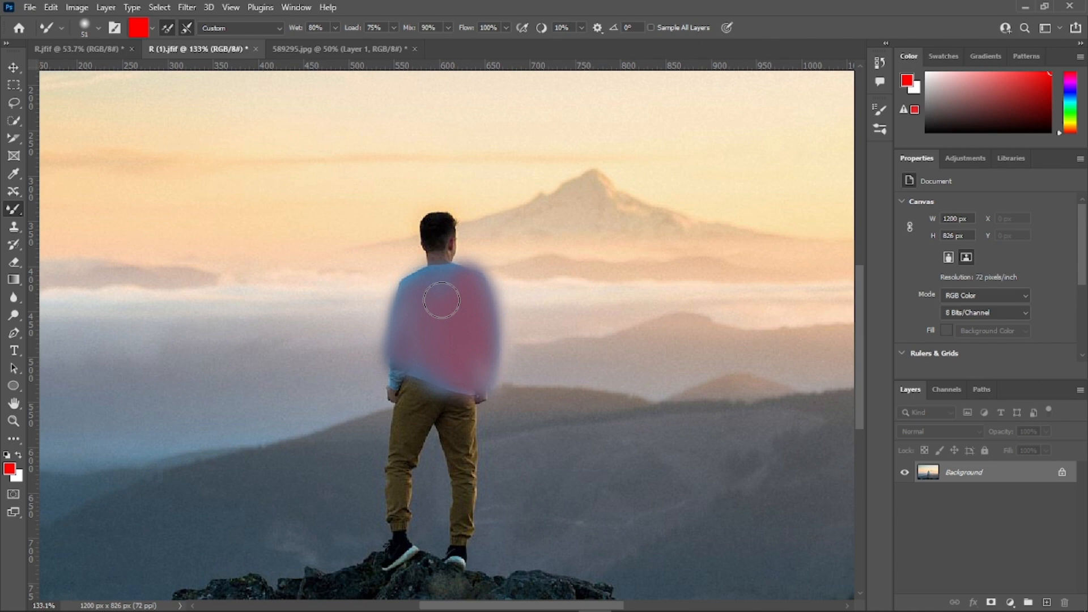
{"action": "key", "text": "ctrl+z"}
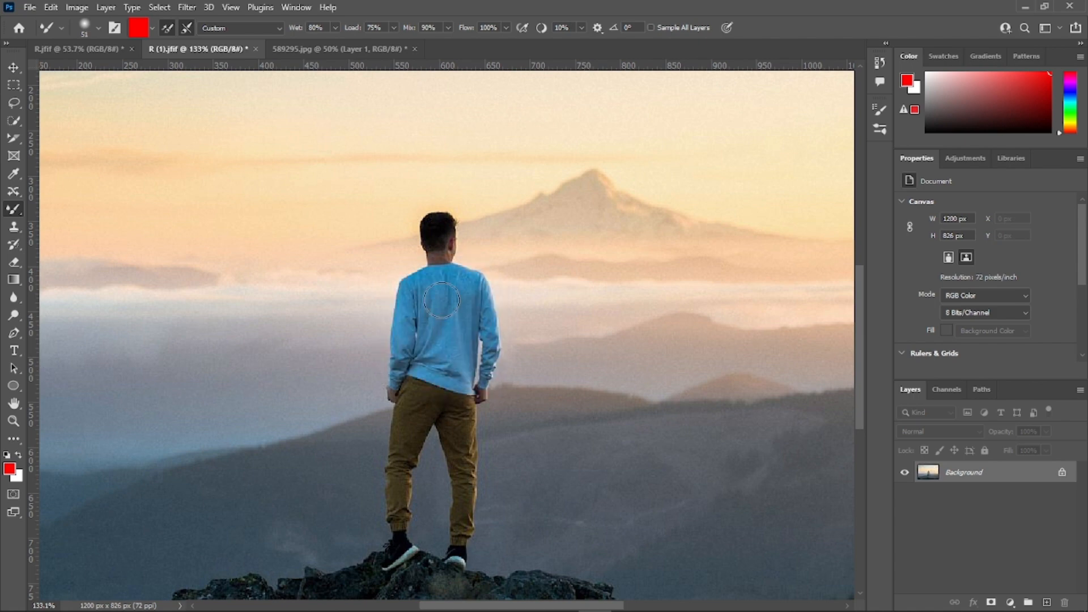
{"action": "key", "text": "ctrl+minus"}
{"action": "key", "text": "ctrl+minus"}
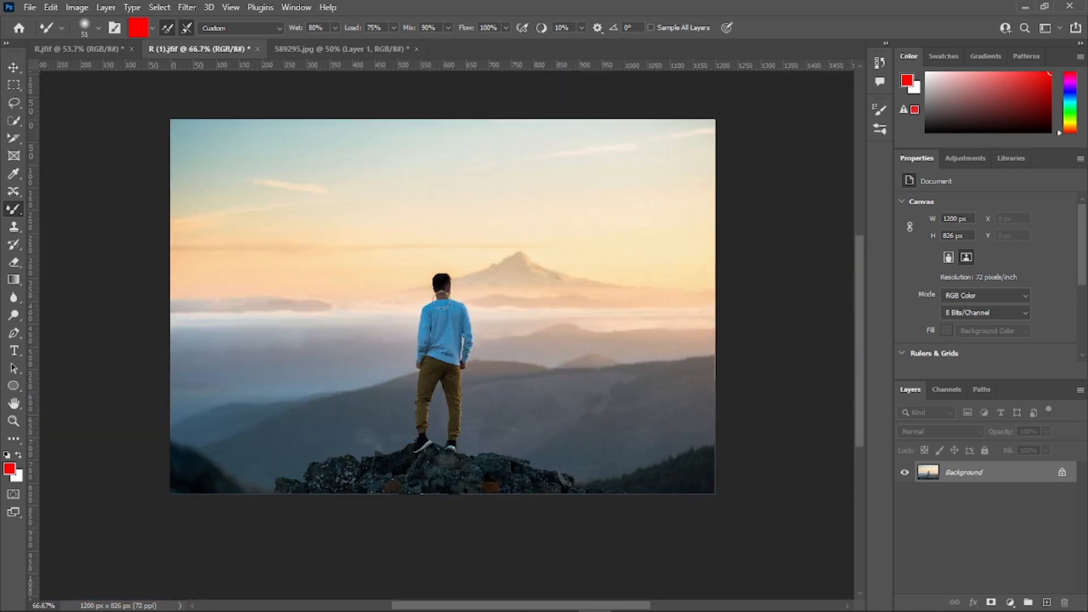
{"action": "key", "text": "ctrl+plus"}
Step: Clone the man beside himself and a patch of sky over the photo with the Clone Stamp tool, and undo the strokes
{"action": "left_click", "coordinate": [13, 226]}
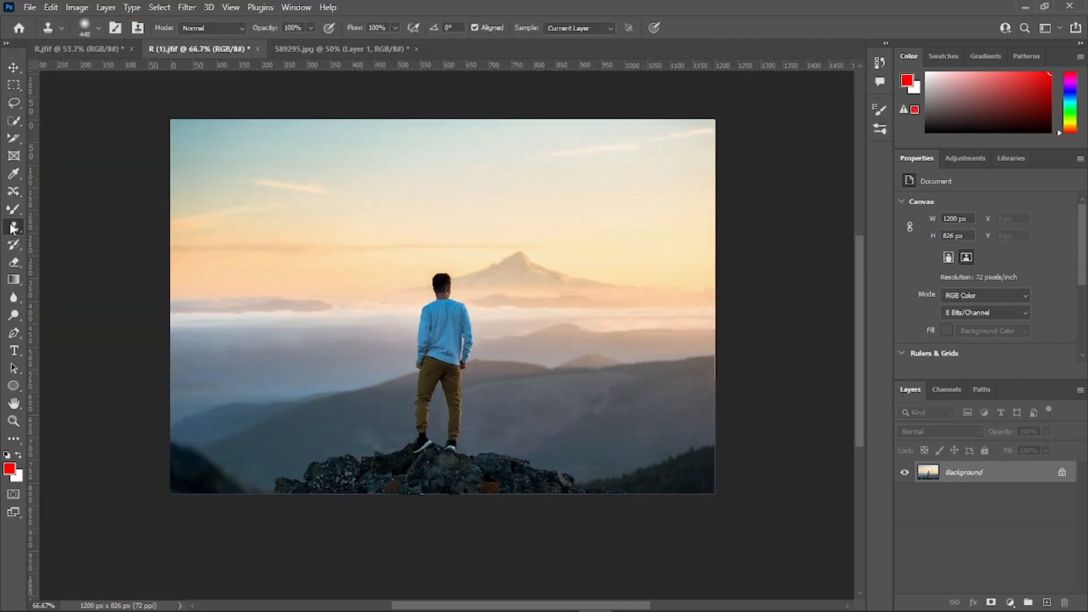
{"action": "right_click", "coordinate": [13, 226]}
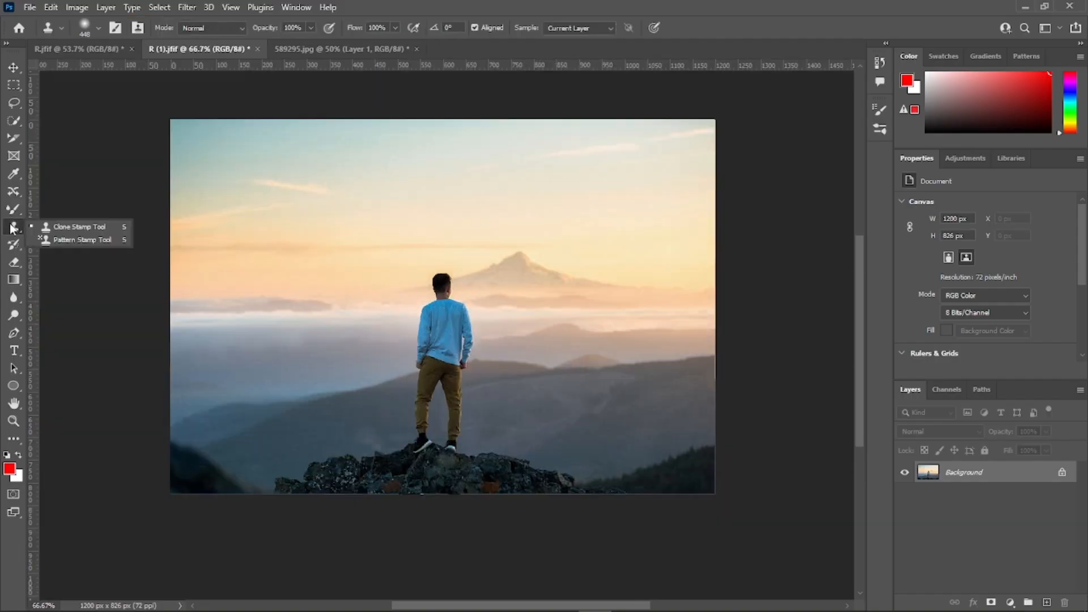
{"action": "left_click", "coordinate": [71, 227]}
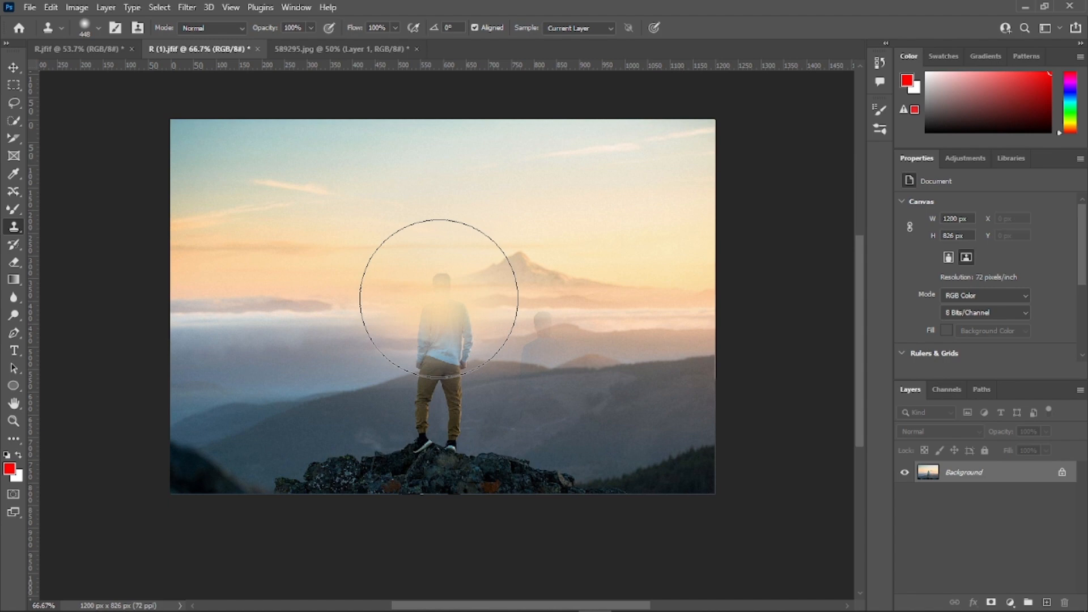
{"action": "mouse_move", "coordinate": [439, 299]}
{"action": "left_mouse_down"}
{"action": "mouse_move", "coordinate": [436, 289]}
{"action": "mouse_move", "coordinate": [540, 356]}
{"action": "mouse_move", "coordinate": [546, 331]}
{"action": "mouse_move", "coordinate": [542, 444]}
{"action": "mouse_move", "coordinate": [627, 351]}
{"action": "left_mouse_up"}
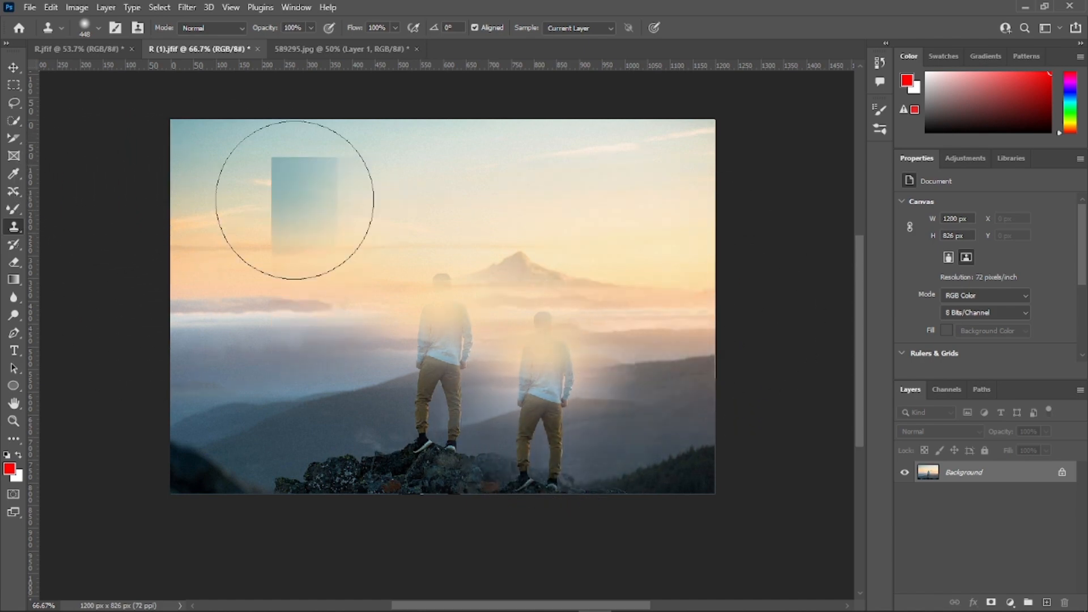
{"action": "left_click_drag", "start_coordinate": [325, 292], "coordinate": [411, 317]}
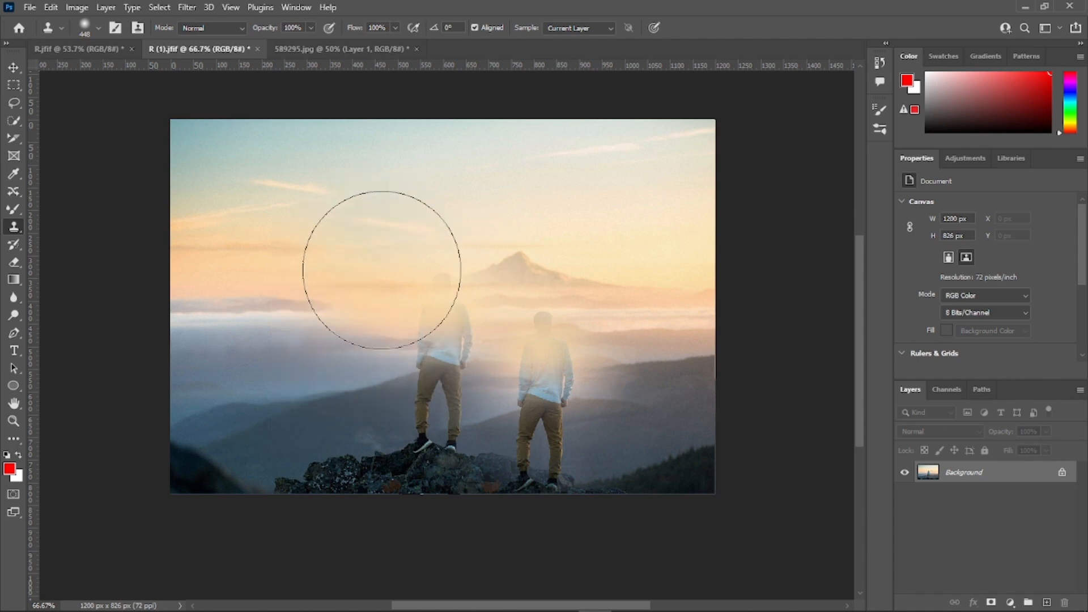
{"action": "key", "text": "ctrl+z"}
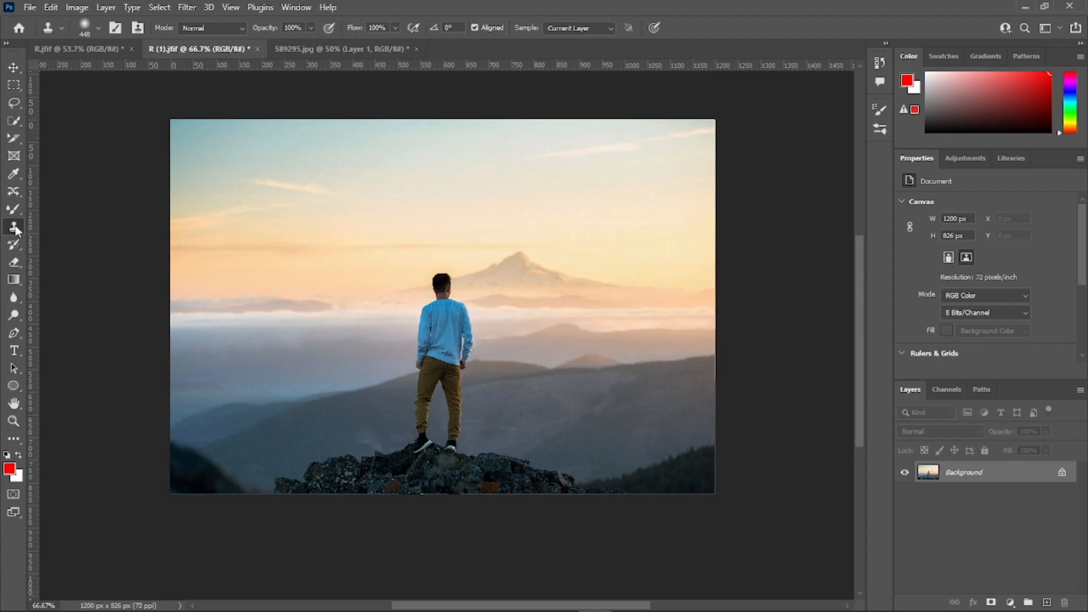
Step: Activate the Pattern Stamp tool and bring up the woman's portrait, 589295.jpg, for painting
{"action": "right_click", "coordinate": [16, 229]}
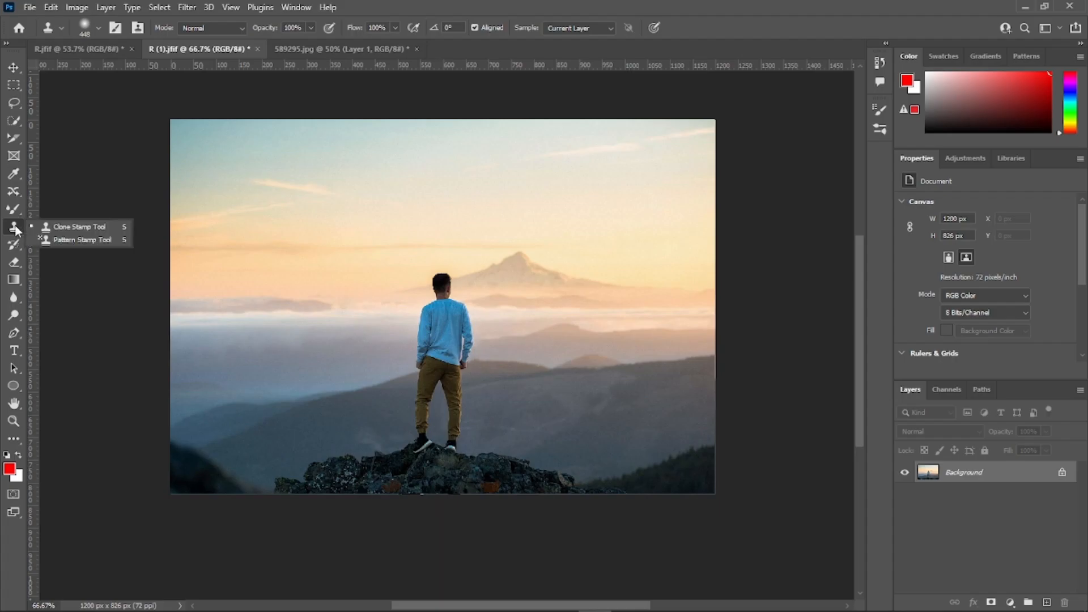
{"action": "left_click", "coordinate": [82, 240]}
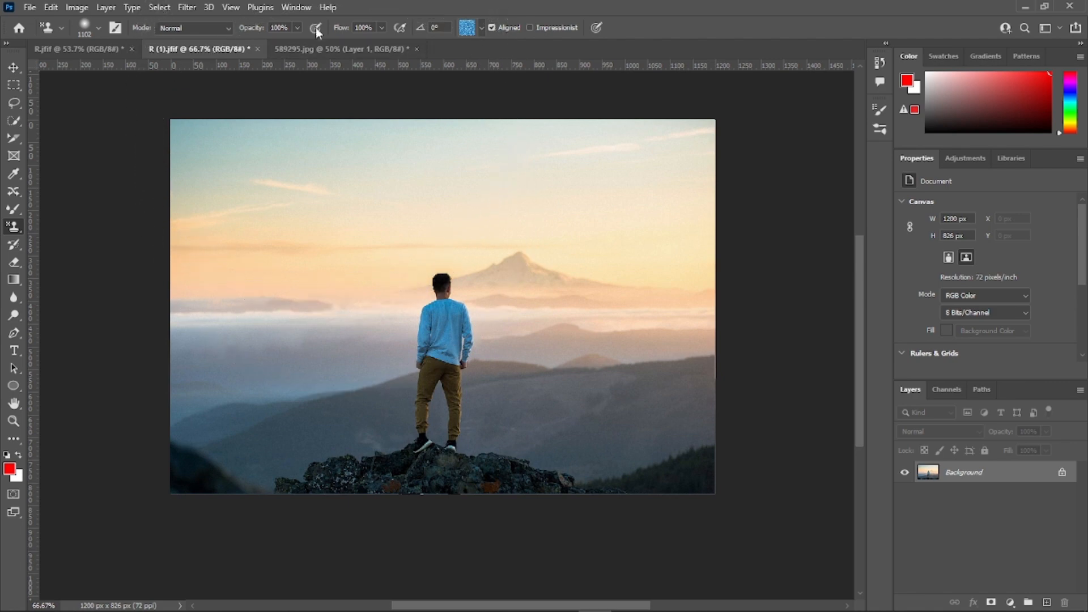
{"action": "left_click", "coordinate": [332, 49]}
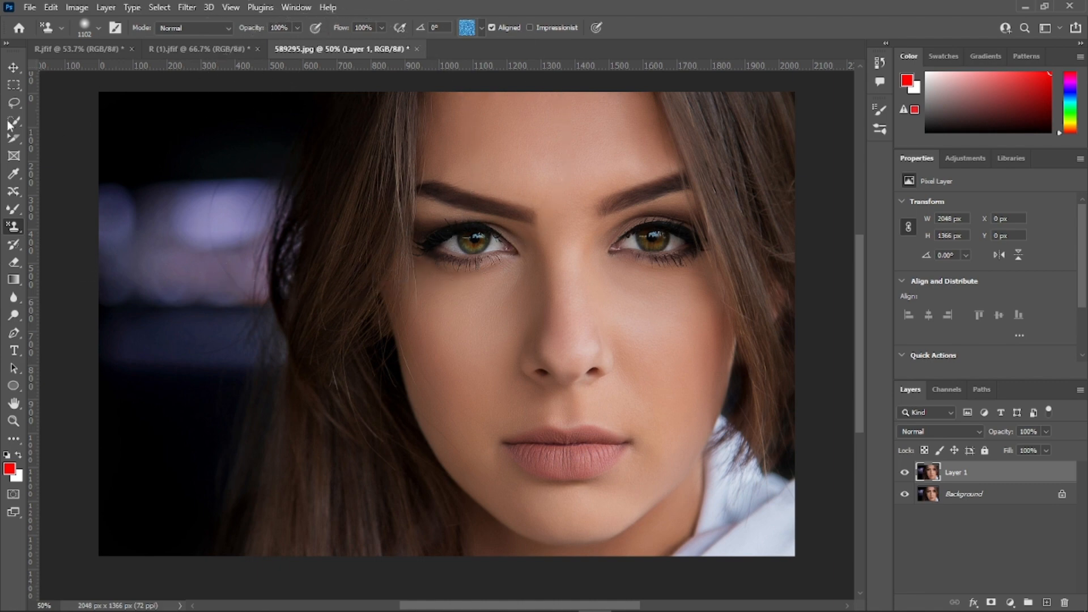
{"action": "left_click", "coordinate": [13, 67]}
{"action": "left_click", "coordinate": [14, 226]}
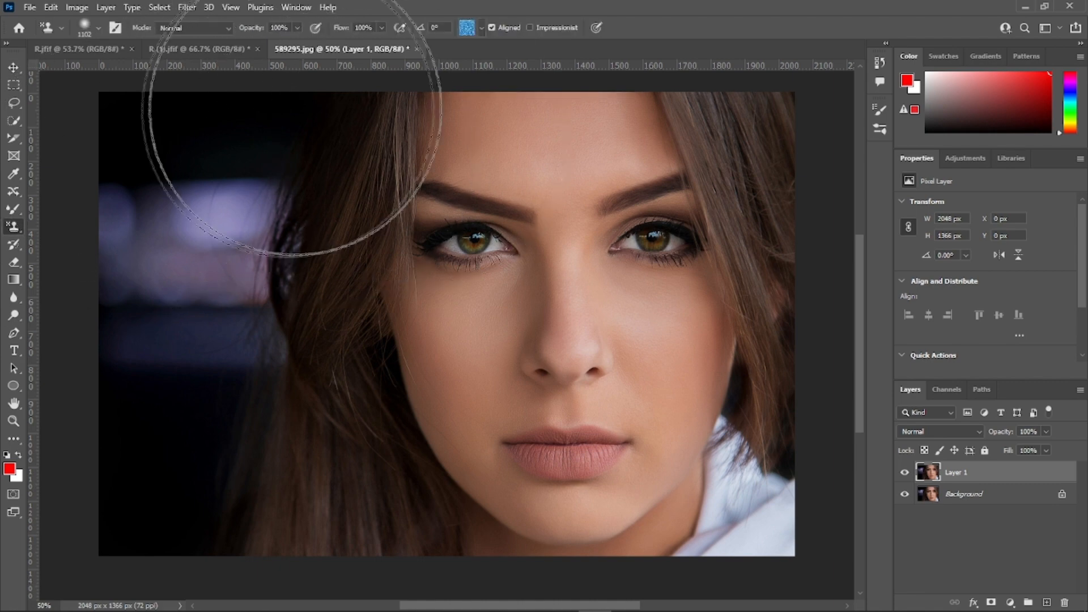
Step: Choose the blue pattern from the Water group and paint it over the woman's face with the Pattern Stamp tool
{"action": "left_click", "coordinate": [481, 26]}
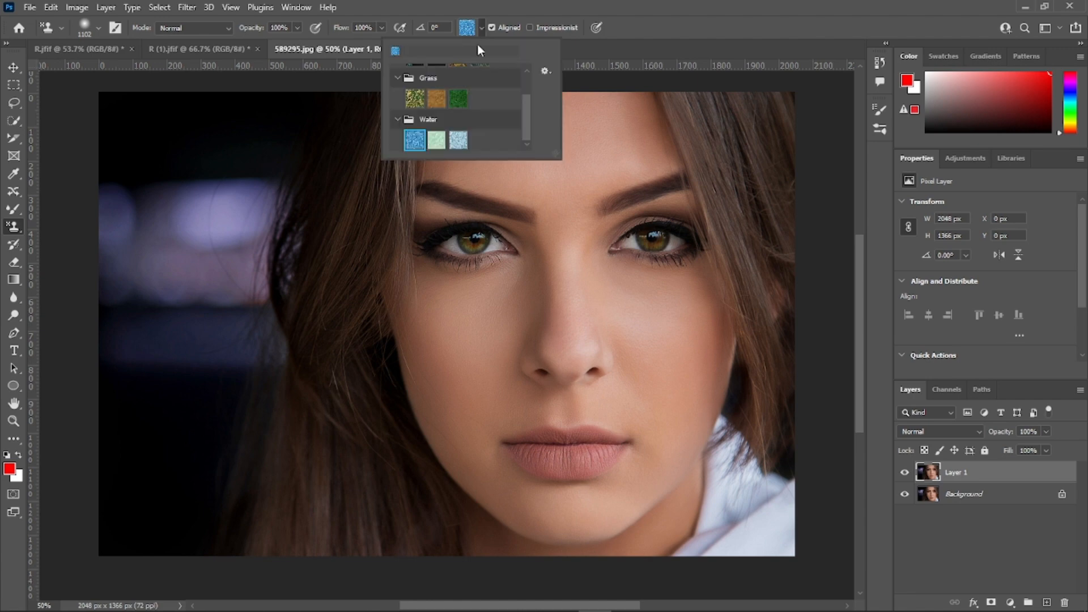
{"action": "scroll", "coordinate": [470, 89], "scroll_direction": "up", "scroll_amount": 2}
{"action": "scroll", "coordinate": [470, 90], "scroll_direction": "down", "scroll_amount": 2}
{"action": "left_click", "coordinate": [437, 140]}
{"action": "left_click", "coordinate": [415, 140]}
{"action": "left_click", "coordinate": [481, 27]}
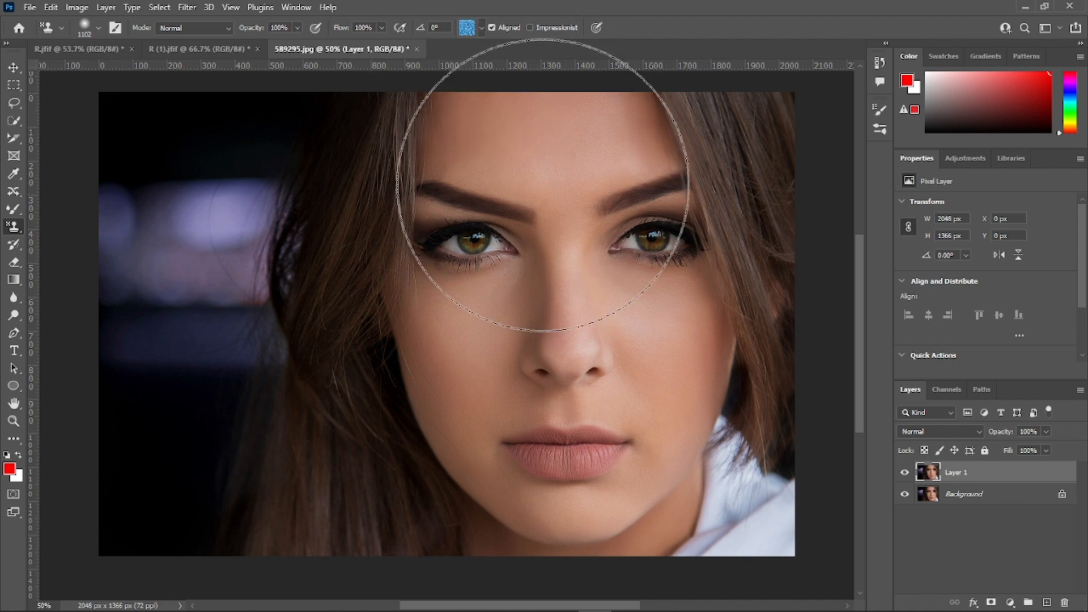
{"action": "left_click_drag", "start_coordinate": [542, 218], "coordinate": [551, 352]}
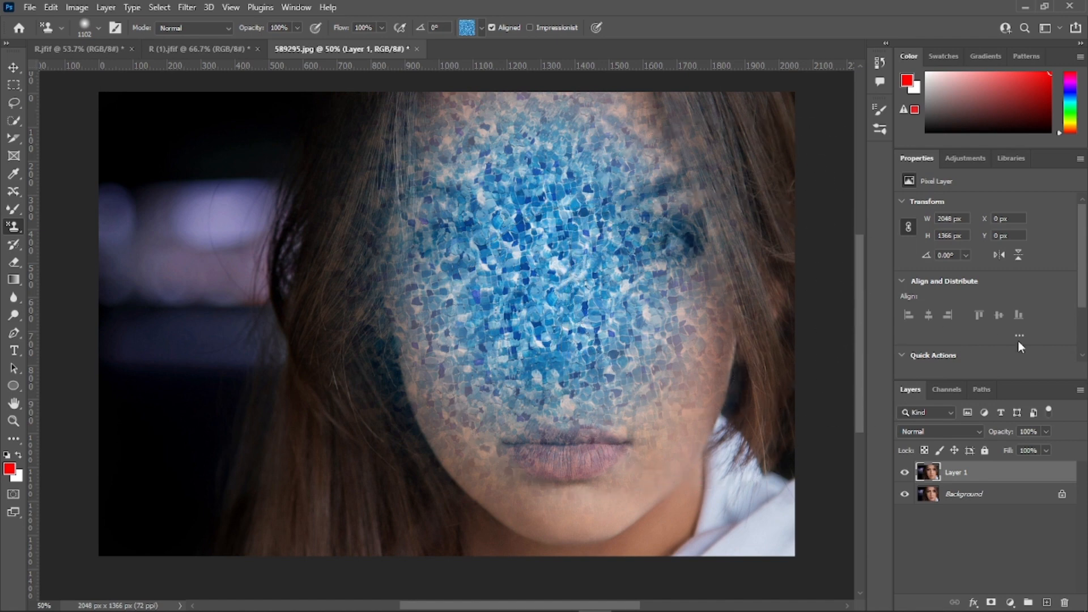
Step: Set Layer 1's blend mode to Multiply and its opacity to 70%
{"action": "left_click", "coordinate": [979, 431]}
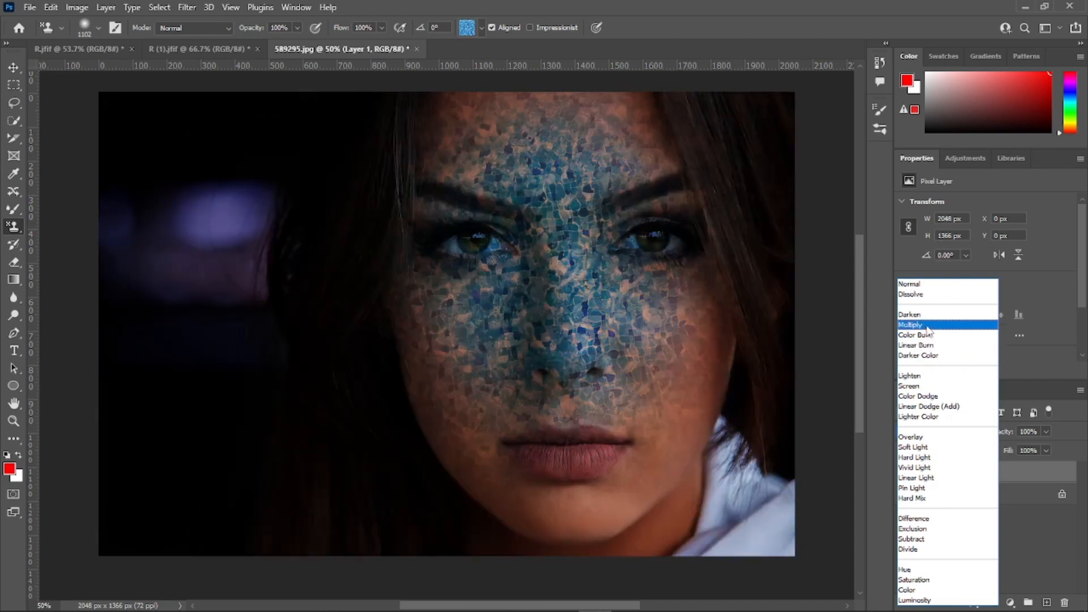
{"action": "left_click", "coordinate": [927, 326]}
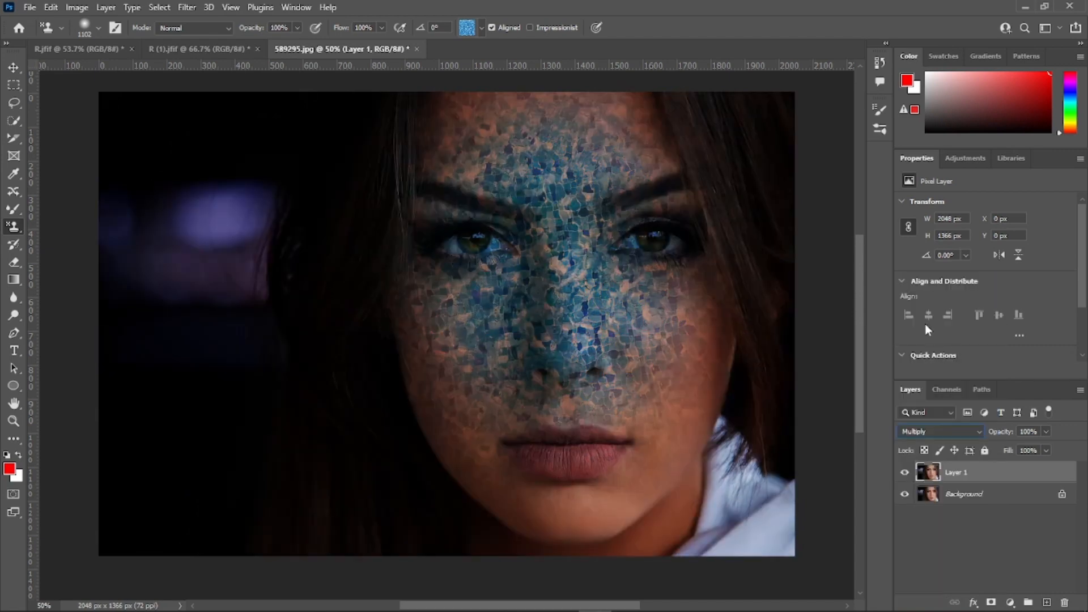
{"action": "left_click", "coordinate": [1046, 432]}
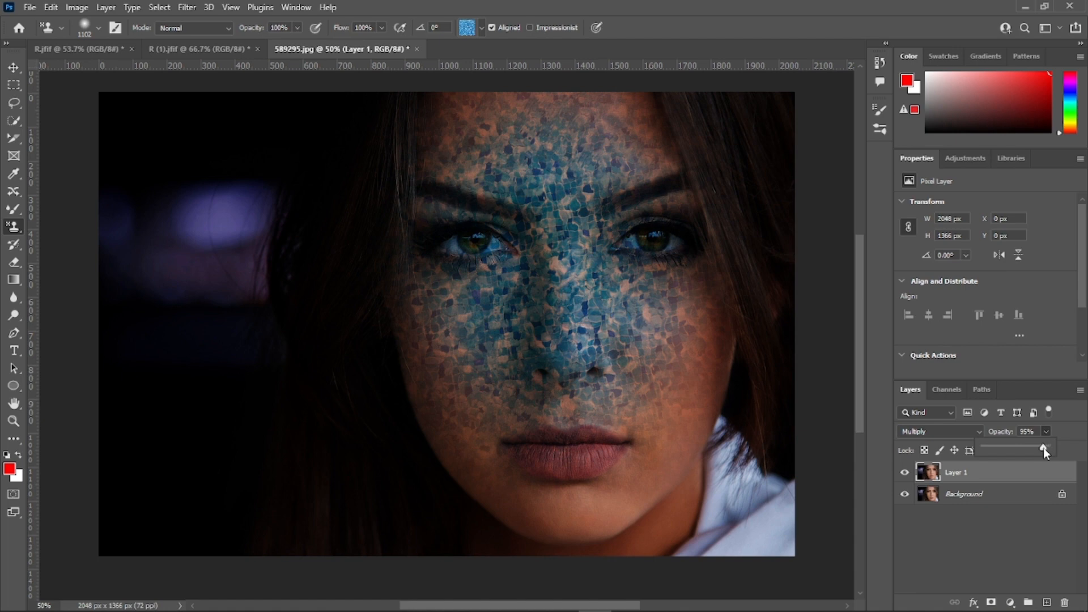
{"action": "left_click_drag", "start_coordinate": [1043, 448], "coordinate": [1026, 448]}
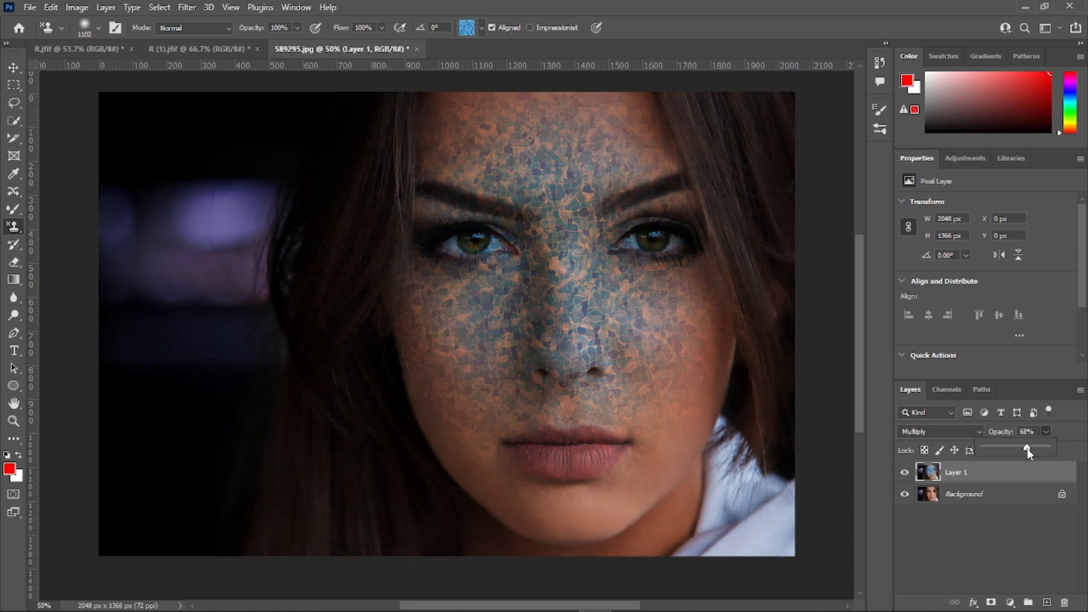
{"action": "left_click_drag", "start_coordinate": [1027, 448], "coordinate": [1029, 450]}
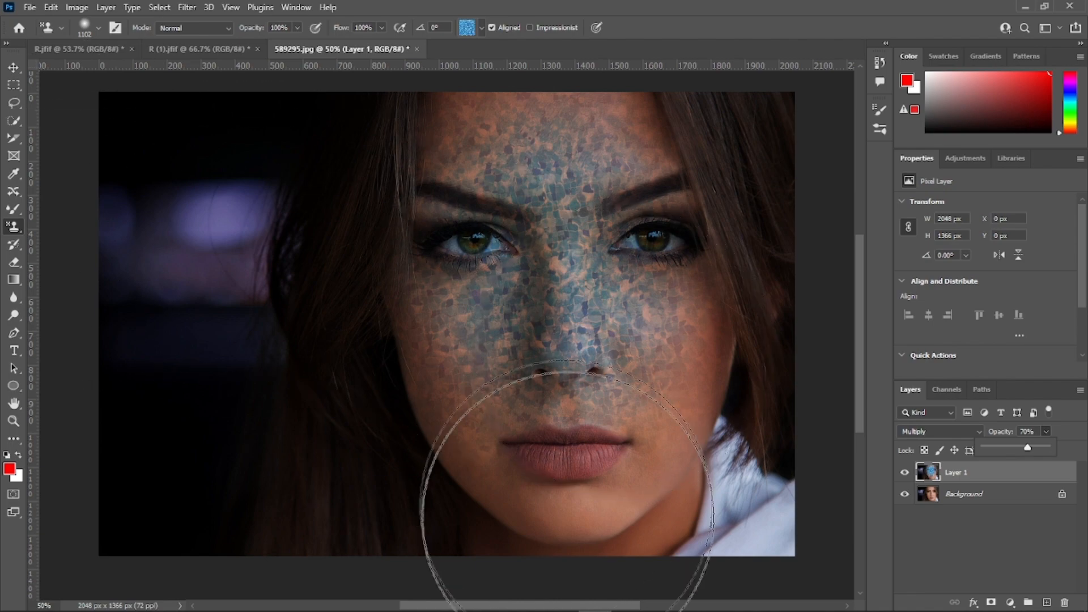
Step: Remove the standing man from the mountain photo R (1).jfif with the content-aware Spot Healing Brush
{"action": "mouse_move", "coordinate": [624, 606]}
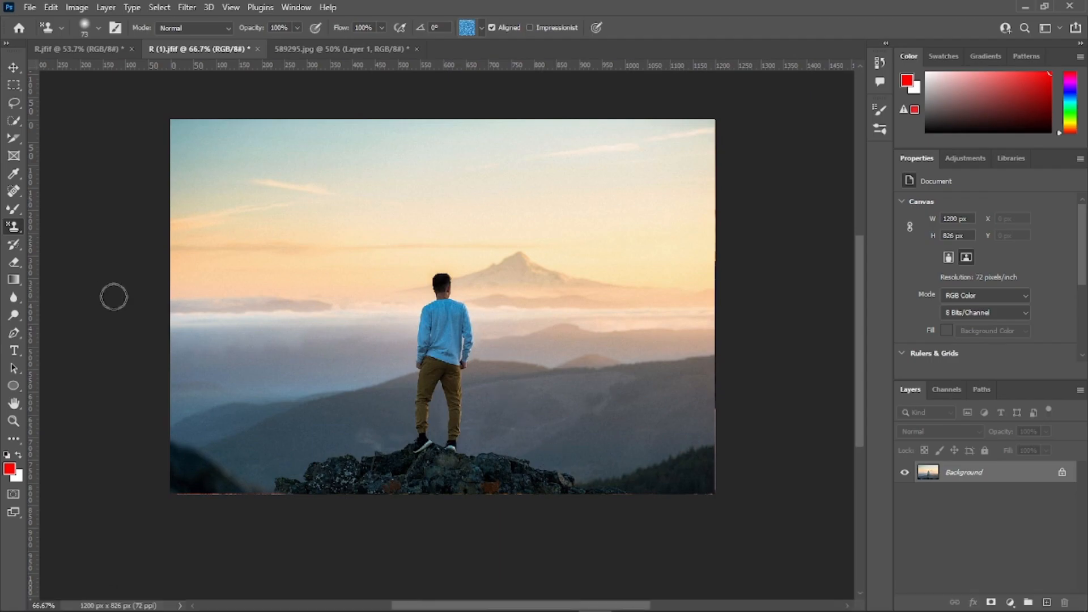
{"action": "left_click", "coordinate": [14, 247]}
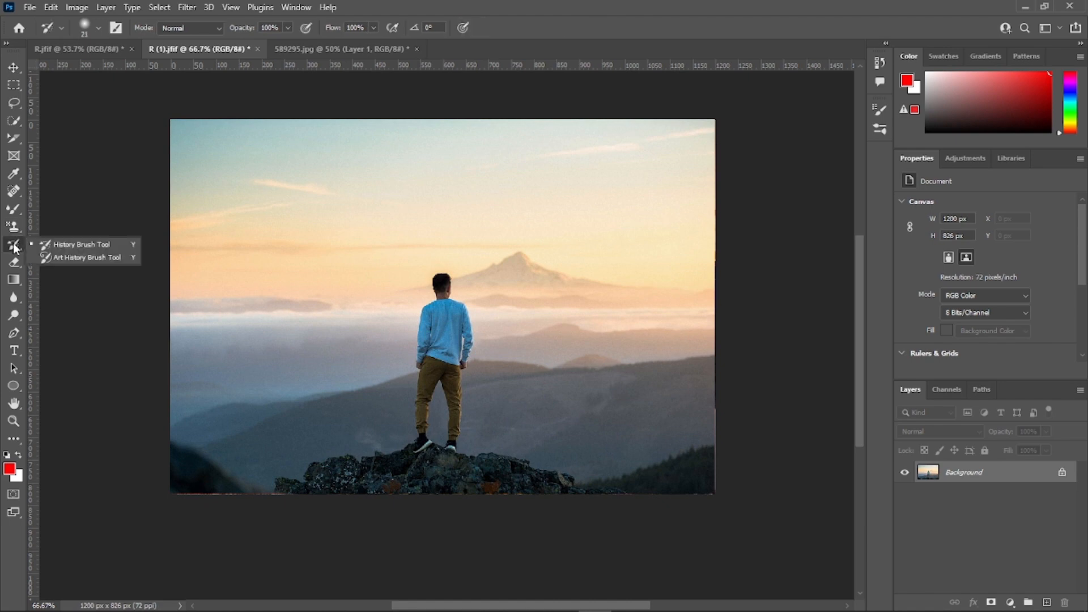
{"action": "left_click", "coordinate": [46, 245]}
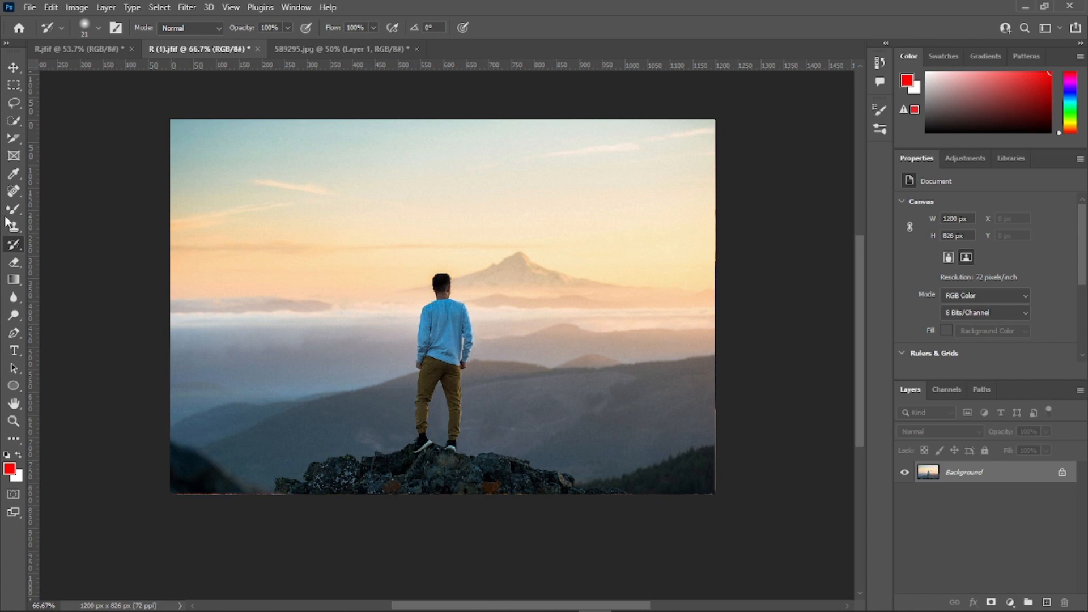
{"action": "left_click", "coordinate": [14, 192]}
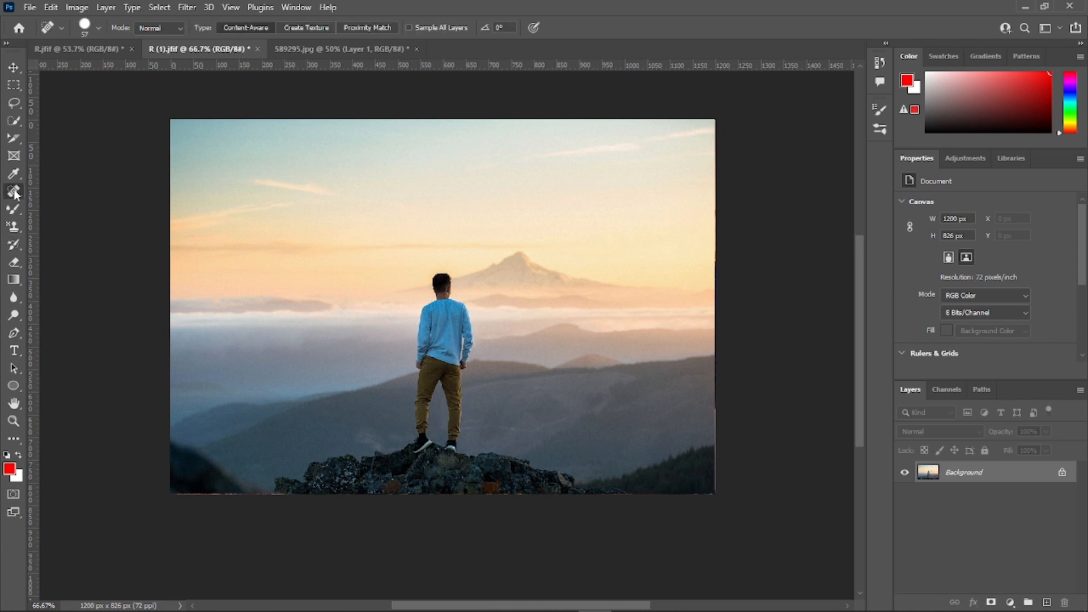
{"action": "mouse_move", "coordinate": [441, 282]}
{"action": "left_mouse_down"}
{"action": "mouse_move", "coordinate": [463, 387]}
{"action": "mouse_move", "coordinate": [457, 436]}
{"action": "mouse_move", "coordinate": [427, 444]}
{"action": "mouse_move", "coordinate": [419, 432]}
{"action": "mouse_move", "coordinate": [426, 297]}
{"action": "mouse_move", "coordinate": [445, 357]}
{"action": "mouse_move", "coordinate": [444, 434]}
{"action": "mouse_move", "coordinate": [443, 289]}
{"action": "left_mouse_up"}
{"action": "left_click", "coordinate": [532, 303]}
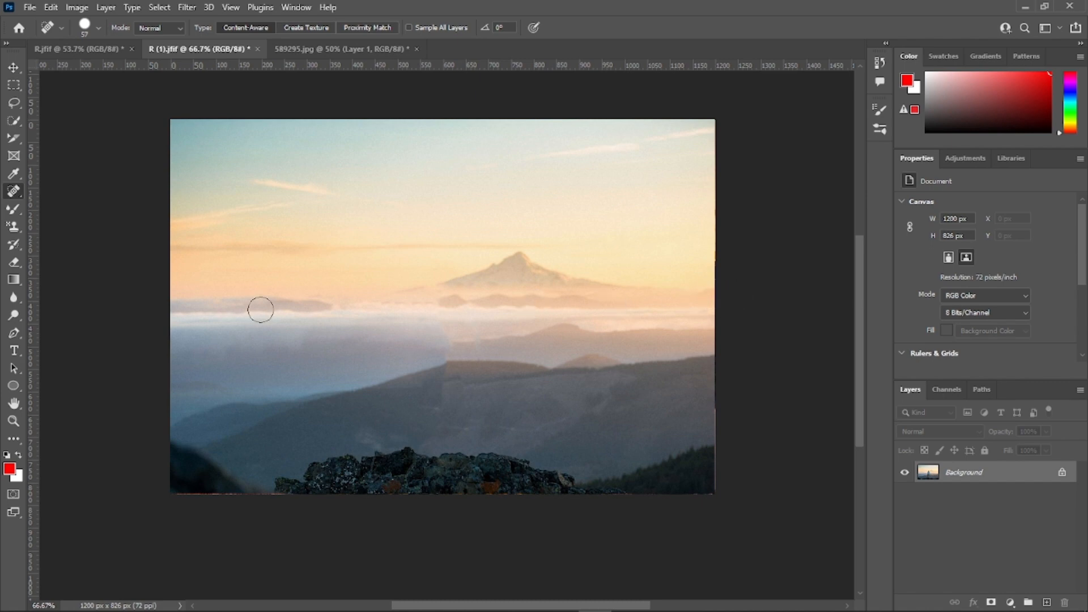
Step: Set the History Brush size to 291 px and paint the removed man back into the photo
{"action": "left_click", "coordinate": [15, 245]}
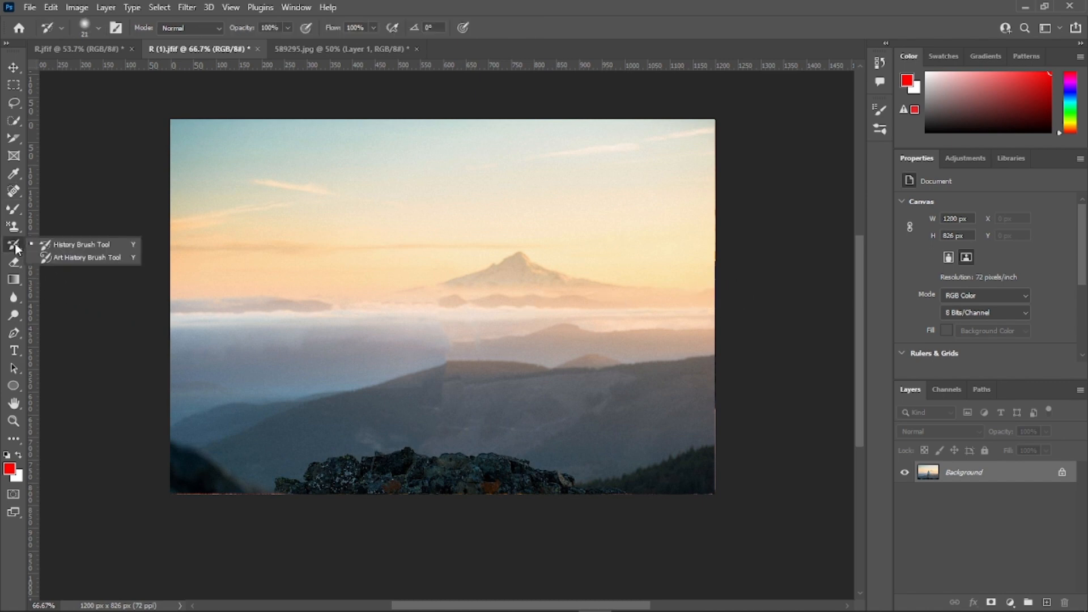
{"action": "left_click", "coordinate": [75, 248]}
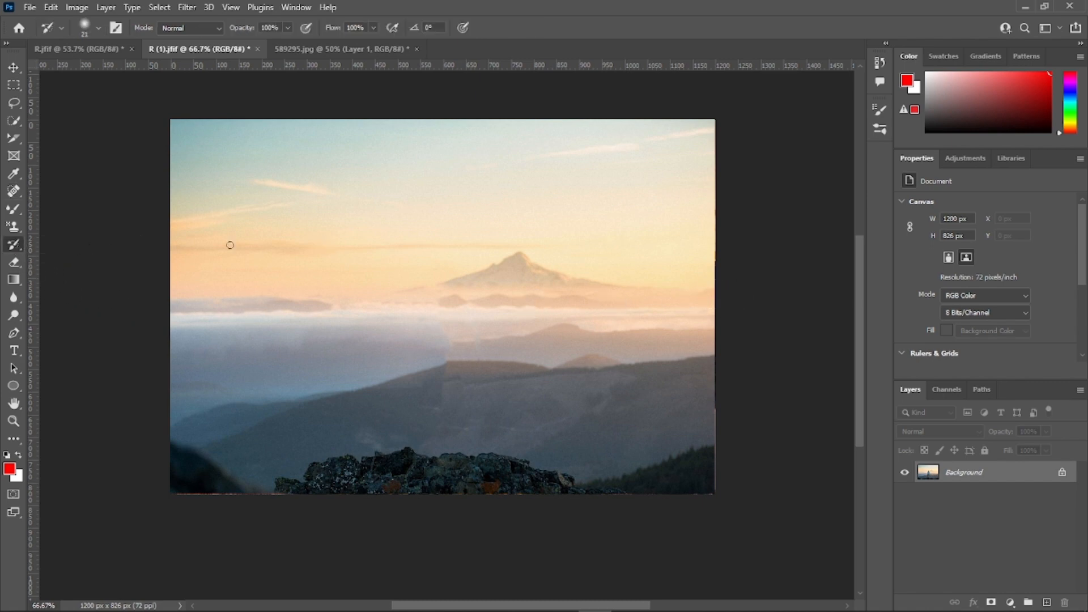
{"action": "left_click", "coordinate": [98, 28]}
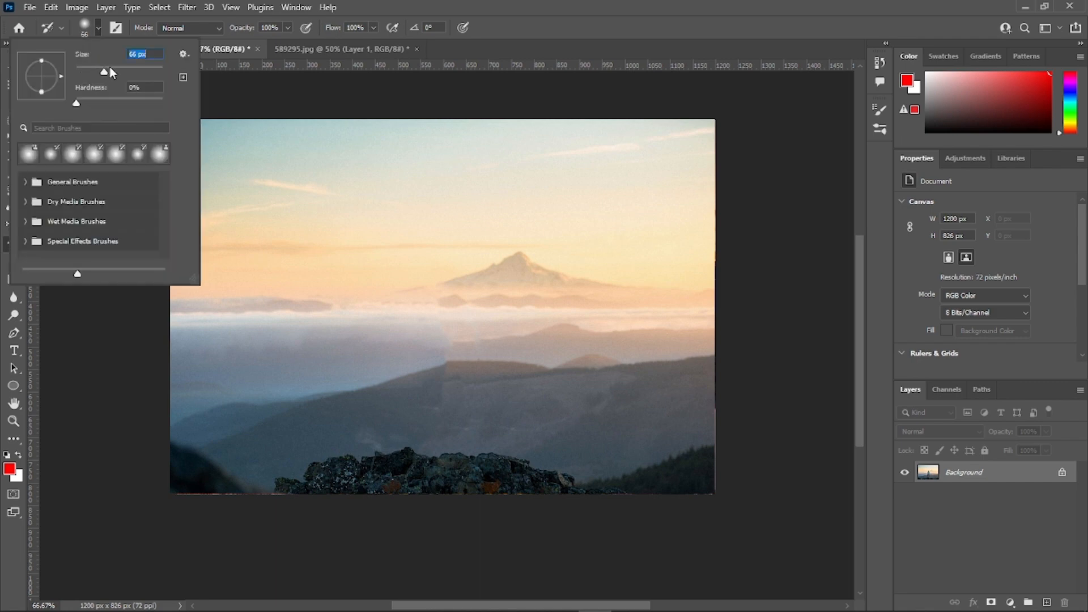
{"action": "left_click", "coordinate": [124, 70]}
{"action": "left_click", "coordinate": [145, 70]}
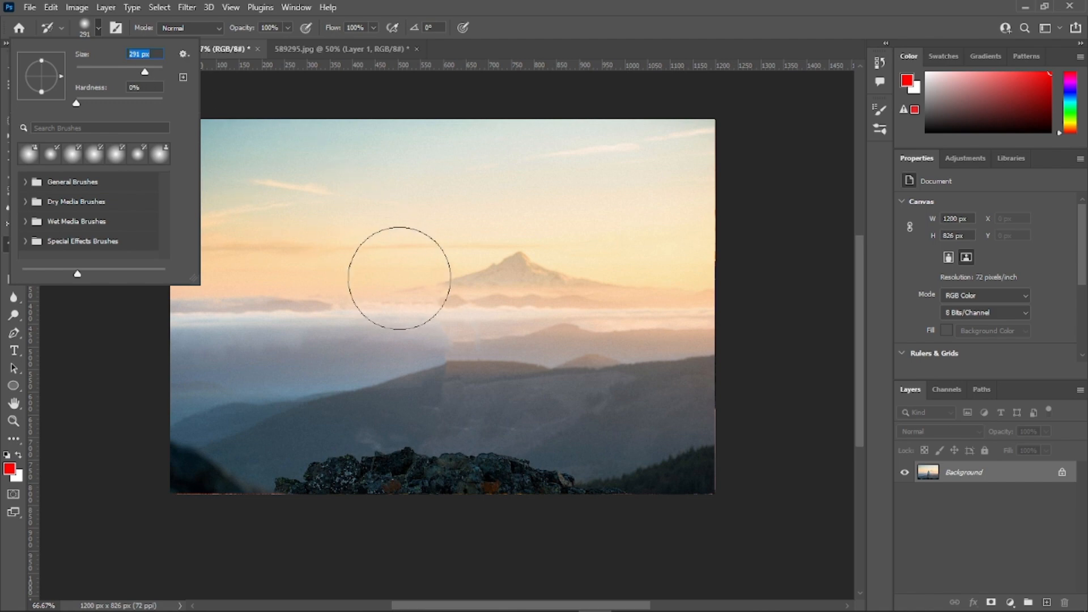
{"action": "mouse_move", "coordinate": [416, 299]}
{"action": "left_mouse_down"}
{"action": "mouse_move", "coordinate": [393, 323]}
{"action": "mouse_move", "coordinate": [447, 308]}
{"action": "mouse_move", "coordinate": [439, 461]}
{"action": "mouse_move", "coordinate": [443, 301]}
{"action": "mouse_move", "coordinate": [411, 418]}
{"action": "mouse_move", "coordinate": [446, 308]}
{"action": "mouse_move", "coordinate": [452, 406]}
{"action": "mouse_move", "coordinate": [449, 295]}
{"action": "mouse_move", "coordinate": [431, 433]}
{"action": "left_mouse_up"}
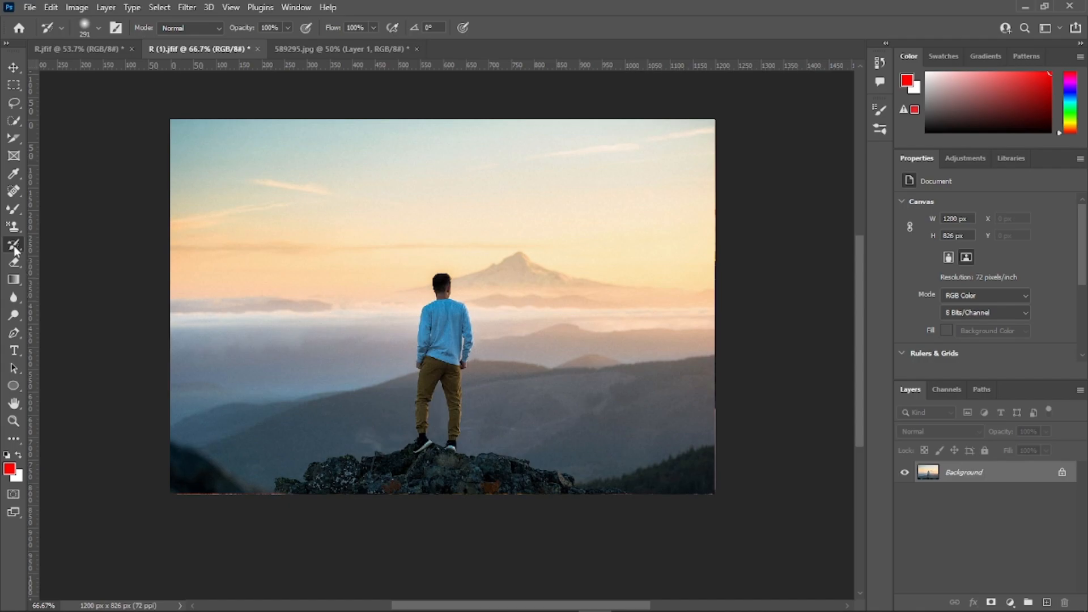
Step: Activate the Art History Brush, bring up the lake landscape R.jfif and set the brush style to Dab
{"action": "right_click", "coordinate": [10, 241]}
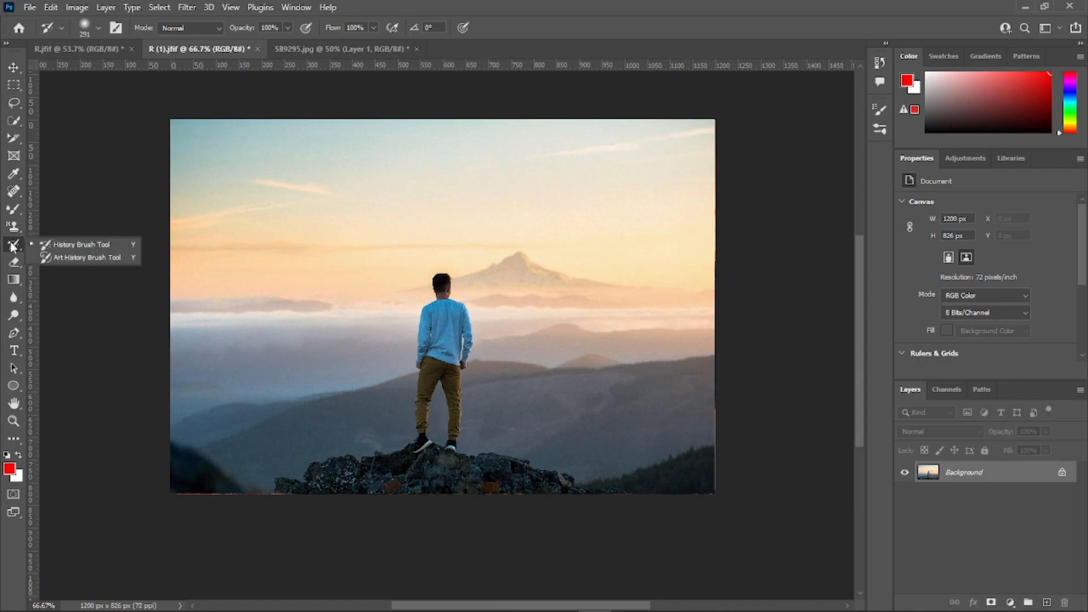
{"action": "left_click", "coordinate": [96, 259]}
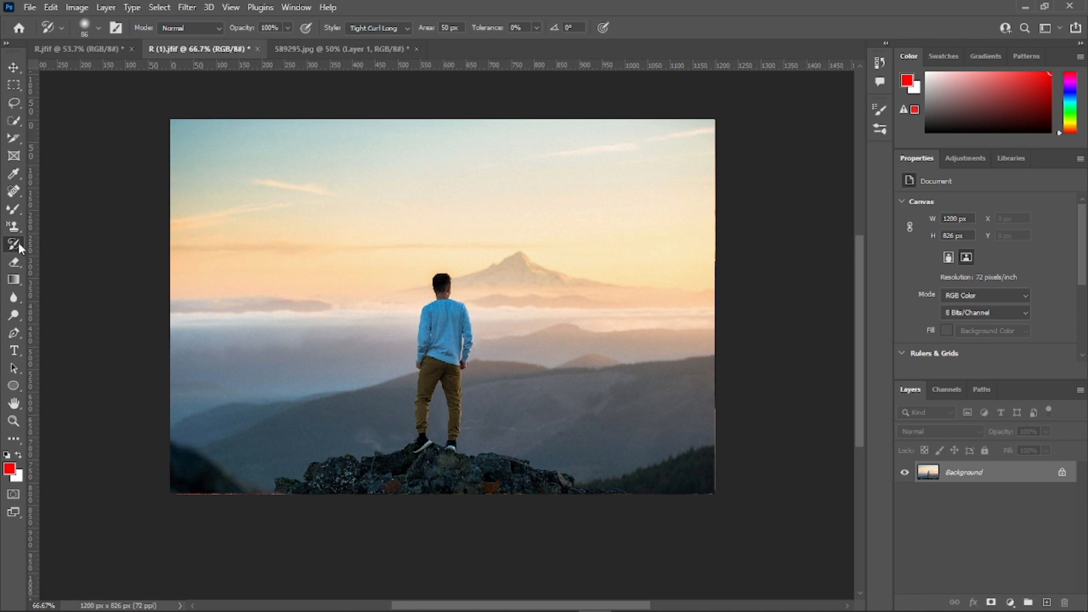
{"action": "left_click", "coordinate": [84, 50]}
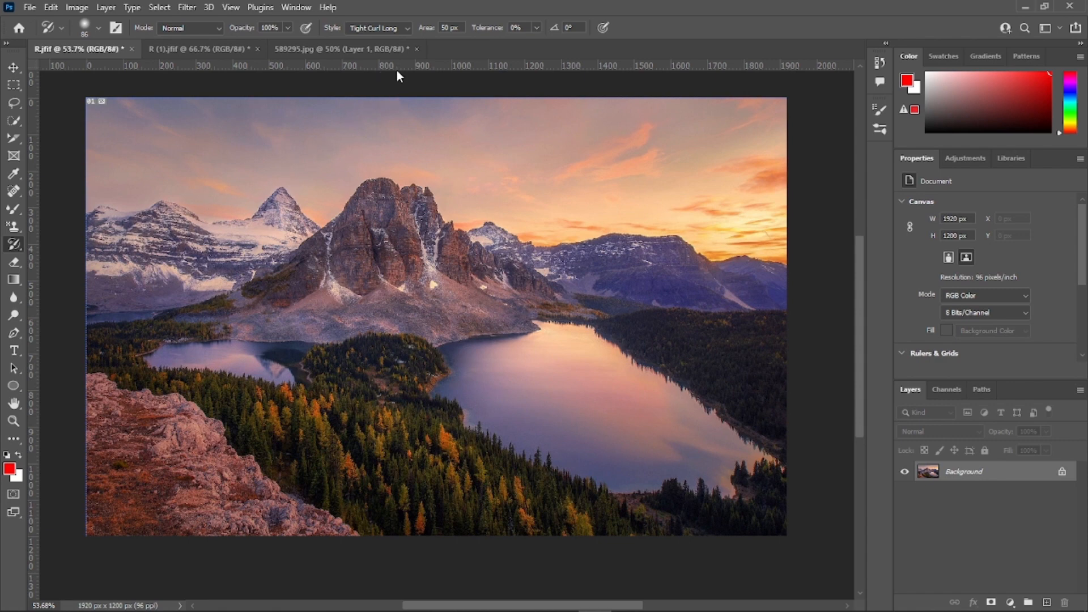
{"action": "left_click", "coordinate": [406, 28]}
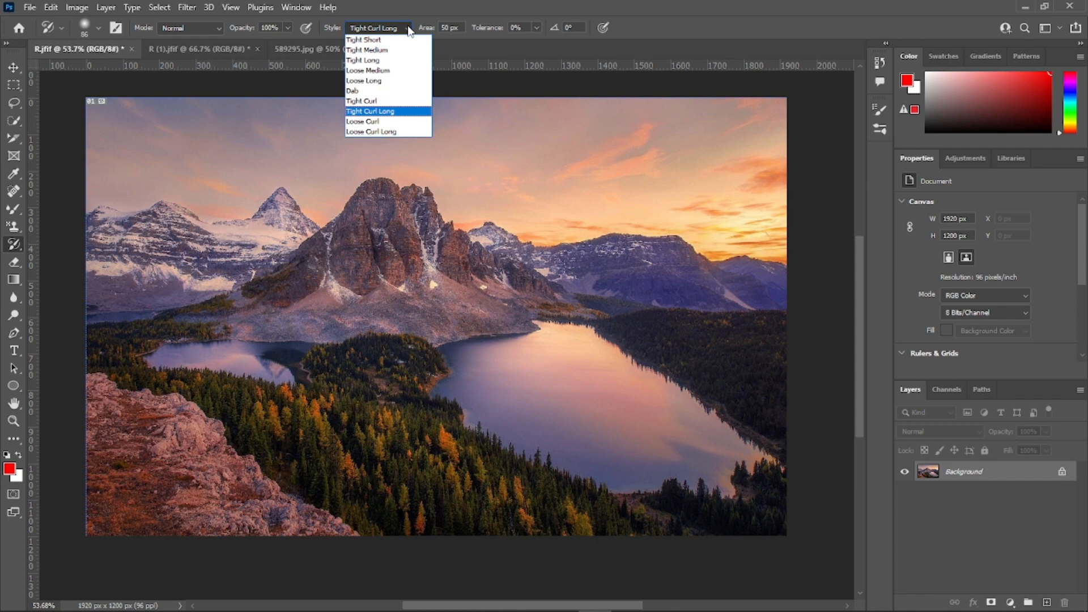
{"action": "left_click", "coordinate": [388, 91]}
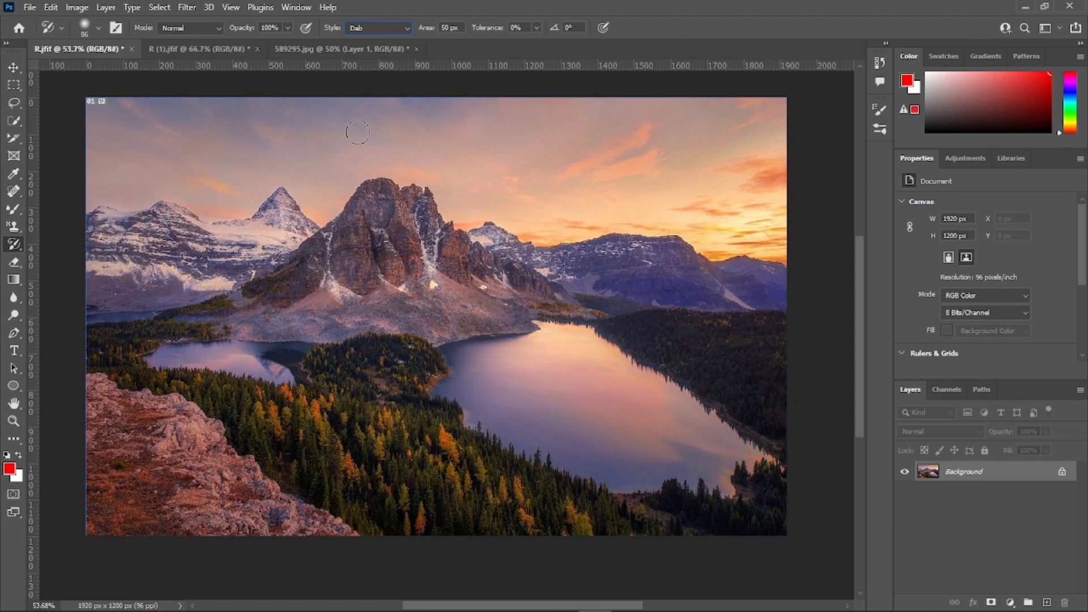
Step: Paint over the sky, the mountains on both sides, the red rocks and the forests with the Art History Brush
{"action": "mouse_move", "coordinate": [268, 136]}
{"action": "left_mouse_down"}
{"action": "mouse_move", "coordinate": [129, 192]}
{"action": "mouse_move", "coordinate": [136, 163]}
{"action": "mouse_move", "coordinate": [125, 147]}
{"action": "mouse_move", "coordinate": [152, 132]}
{"action": "mouse_move", "coordinate": [215, 148]}
{"action": "mouse_move", "coordinate": [134, 108]}
{"action": "mouse_move", "coordinate": [242, 122]}
{"action": "mouse_move", "coordinate": [323, 151]}
{"action": "mouse_move", "coordinate": [302, 138]}
{"action": "mouse_move", "coordinate": [394, 130]}
{"action": "mouse_move", "coordinate": [421, 143]}
{"action": "mouse_move", "coordinate": [406, 168]}
{"action": "mouse_move", "coordinate": [439, 164]}
{"action": "mouse_move", "coordinate": [467, 187]}
{"action": "mouse_move", "coordinate": [543, 201]}
{"action": "mouse_move", "coordinate": [567, 222]}
{"action": "mouse_move", "coordinate": [688, 200]}
{"action": "mouse_move", "coordinate": [761, 228]}
{"action": "mouse_move", "coordinate": [656, 174]}
{"action": "mouse_move", "coordinate": [537, 149]}
{"action": "left_mouse_up"}
{"action": "mouse_move", "coordinate": [601, 130]}
{"action": "left_mouse_down"}
{"action": "mouse_move", "coordinate": [634, 143]}
{"action": "mouse_move", "coordinate": [758, 111]}
{"action": "mouse_move", "coordinate": [768, 149]}
{"action": "mouse_move", "coordinate": [633, 138]}
{"action": "mouse_move", "coordinate": [536, 107]}
{"action": "mouse_move", "coordinate": [434, 103]}
{"action": "mouse_move", "coordinate": [461, 149]}
{"action": "mouse_move", "coordinate": [483, 156]}
{"action": "mouse_move", "coordinate": [630, 151]}
{"action": "left_mouse_up"}
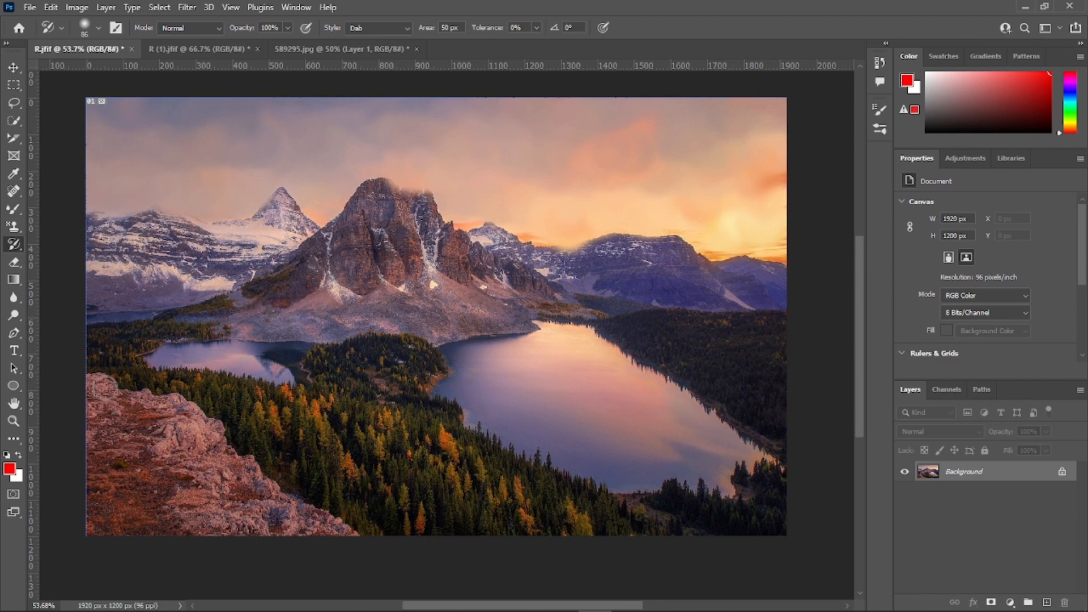
{"action": "mouse_move", "coordinate": [98, 211]}
{"action": "left_mouse_down"}
{"action": "mouse_move", "coordinate": [259, 237]}
{"action": "mouse_move", "coordinate": [280, 212]}
{"action": "mouse_move", "coordinate": [269, 250]}
{"action": "mouse_move", "coordinate": [238, 284]}
{"action": "mouse_move", "coordinate": [175, 287]}
{"action": "mouse_move", "coordinate": [189, 258]}
{"action": "mouse_move", "coordinate": [115, 262]}
{"action": "mouse_move", "coordinate": [117, 252]}
{"action": "mouse_move", "coordinate": [103, 262]}
{"action": "mouse_move", "coordinate": [98, 294]}
{"action": "mouse_move", "coordinate": [125, 344]}
{"action": "mouse_move", "coordinate": [102, 367]}
{"action": "mouse_move", "coordinate": [142, 409]}
{"action": "mouse_move", "coordinate": [191, 428]}
{"action": "mouse_move", "coordinate": [210, 477]}
{"action": "mouse_move", "coordinate": [263, 497]}
{"action": "mouse_move", "coordinate": [308, 531]}
{"action": "mouse_move", "coordinate": [341, 532]}
{"action": "mouse_move", "coordinate": [245, 463]}
{"action": "mouse_move", "coordinate": [213, 458]}
{"action": "mouse_move", "coordinate": [196, 422]}
{"action": "mouse_move", "coordinate": [126, 407]}
{"action": "mouse_move", "coordinate": [99, 437]}
{"action": "mouse_move", "coordinate": [185, 504]}
{"action": "mouse_move", "coordinate": [257, 525]}
{"action": "mouse_move", "coordinate": [143, 447]}
{"action": "mouse_move", "coordinate": [107, 460]}
{"action": "mouse_move", "coordinate": [147, 509]}
{"action": "mouse_move", "coordinate": [194, 534]}
{"action": "mouse_move", "coordinate": [98, 502]}
{"action": "mouse_move", "coordinate": [87, 513]}
{"action": "mouse_move", "coordinate": [110, 522]}
{"action": "left_mouse_up"}
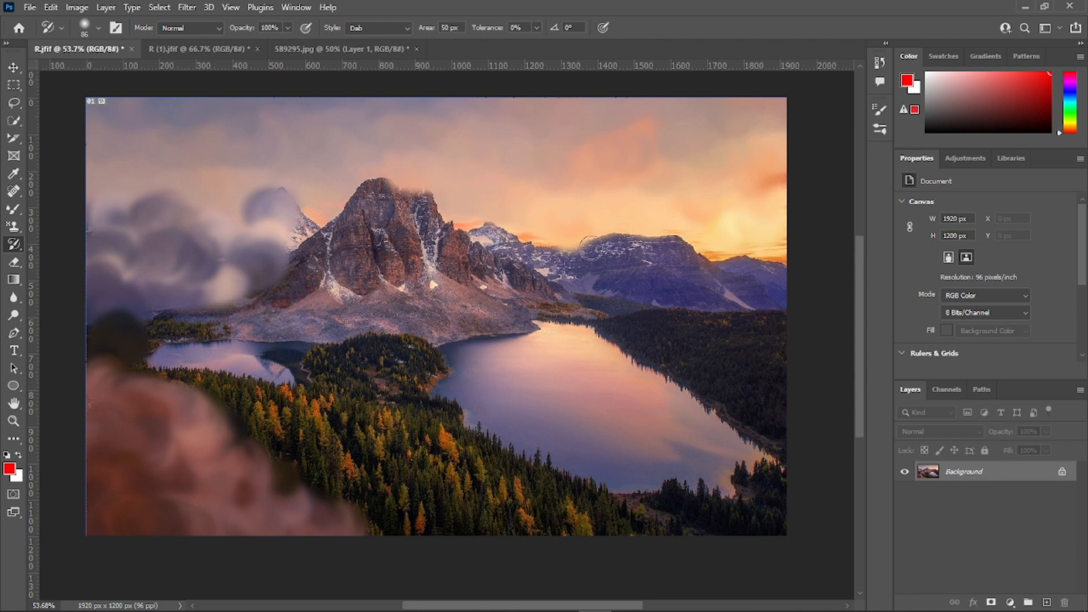
{"action": "mouse_move", "coordinate": [694, 255]}
{"action": "left_mouse_down"}
{"action": "mouse_move", "coordinate": [748, 293]}
{"action": "mouse_move", "coordinate": [764, 275]}
{"action": "mouse_move", "coordinate": [613, 251]}
{"action": "mouse_move", "coordinate": [588, 278]}
{"action": "mouse_move", "coordinate": [612, 325]}
{"action": "mouse_move", "coordinate": [689, 330]}
{"action": "mouse_move", "coordinate": [720, 343]}
{"action": "mouse_move", "coordinate": [780, 327]}
{"action": "mouse_move", "coordinate": [753, 374]}
{"action": "mouse_move", "coordinate": [770, 394]}
{"action": "mouse_move", "coordinate": [773, 425]}
{"action": "mouse_move", "coordinate": [761, 435]}
{"action": "mouse_move", "coordinate": [695, 365]}
{"action": "mouse_move", "coordinate": [627, 325]}
{"action": "mouse_move", "coordinate": [731, 333]}
{"action": "mouse_move", "coordinate": [718, 329]}
{"action": "mouse_move", "coordinate": [752, 383]}
{"action": "mouse_move", "coordinate": [693, 326]}
{"action": "left_mouse_up"}
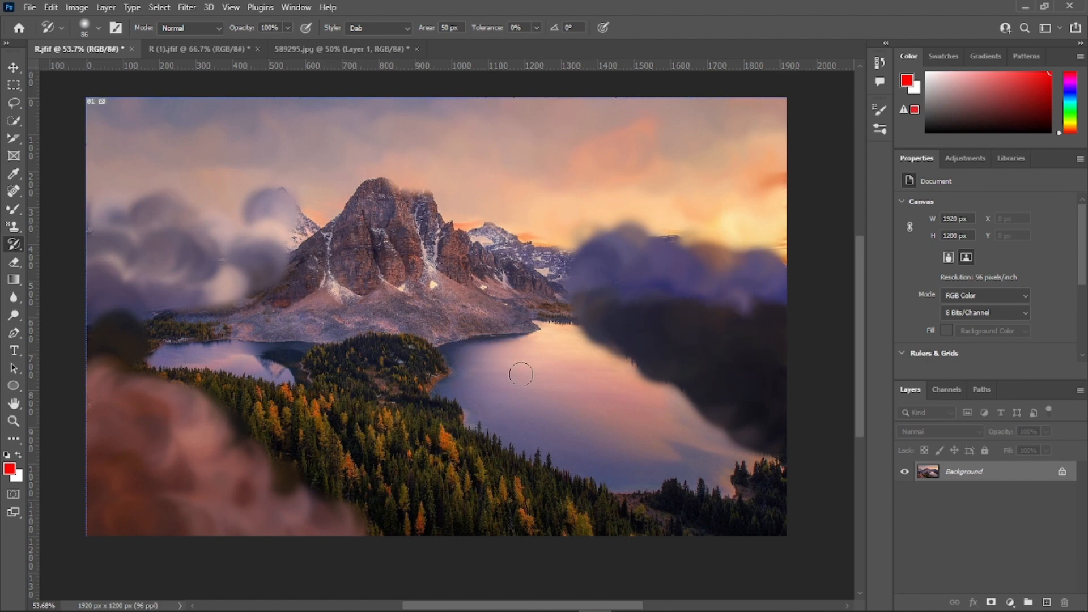
{"action": "mouse_move", "coordinate": [501, 466]}
{"action": "left_mouse_down"}
{"action": "mouse_move", "coordinate": [514, 488]}
{"action": "mouse_move", "coordinate": [617, 525]}
{"action": "mouse_move", "coordinate": [498, 466]}
{"action": "mouse_move", "coordinate": [438, 417]}
{"action": "mouse_move", "coordinate": [419, 392]}
{"action": "mouse_move", "coordinate": [418, 370]}
{"action": "mouse_move", "coordinate": [434, 361]}
{"action": "mouse_move", "coordinate": [416, 336]}
{"action": "mouse_move", "coordinate": [315, 363]}
{"action": "mouse_move", "coordinate": [321, 397]}
{"action": "mouse_move", "coordinate": [357, 405]}
{"action": "mouse_move", "coordinate": [384, 390]}
{"action": "mouse_move", "coordinate": [409, 452]}
{"action": "mouse_move", "coordinate": [443, 455]}
{"action": "mouse_move", "coordinate": [421, 453]}
{"action": "mouse_move", "coordinate": [534, 530]}
{"action": "mouse_move", "coordinate": [490, 514]}
{"action": "mouse_move", "coordinate": [397, 419]}
{"action": "mouse_move", "coordinate": [414, 388]}
{"action": "mouse_move", "coordinate": [399, 376]}
{"action": "mouse_move", "coordinate": [348, 475]}
{"action": "mouse_move", "coordinate": [404, 520]}
{"action": "mouse_move", "coordinate": [451, 538]}
{"action": "mouse_move", "coordinate": [401, 474]}
{"action": "mouse_move", "coordinate": [335, 452]}
{"action": "mouse_move", "coordinate": [325, 465]}
{"action": "mouse_move", "coordinate": [333, 475]}
{"action": "mouse_move", "coordinate": [327, 442]}
{"action": "mouse_move", "coordinate": [271, 392]}
{"action": "mouse_move", "coordinate": [184, 366]}
{"action": "mouse_move", "coordinate": [251, 390]}
{"action": "mouse_move", "coordinate": [315, 461]}
{"action": "left_mouse_up"}
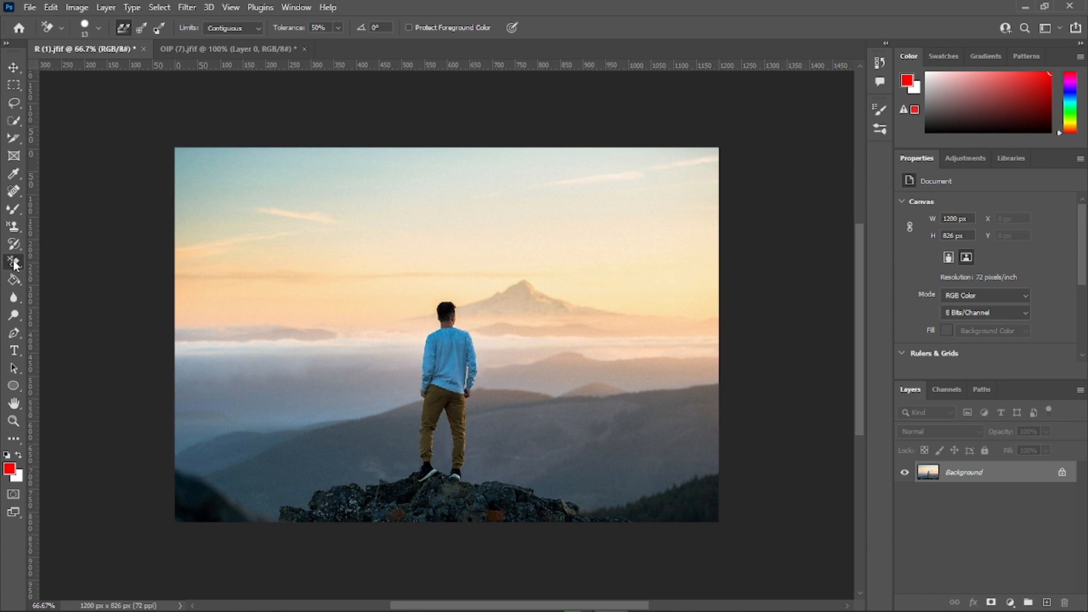
Step: Erase most of the sky above the man in R (1).jfif with the Eraser tool
{"action": "right_click", "coordinate": [15, 262]}
{"action": "left_click", "coordinate": [56, 260]}
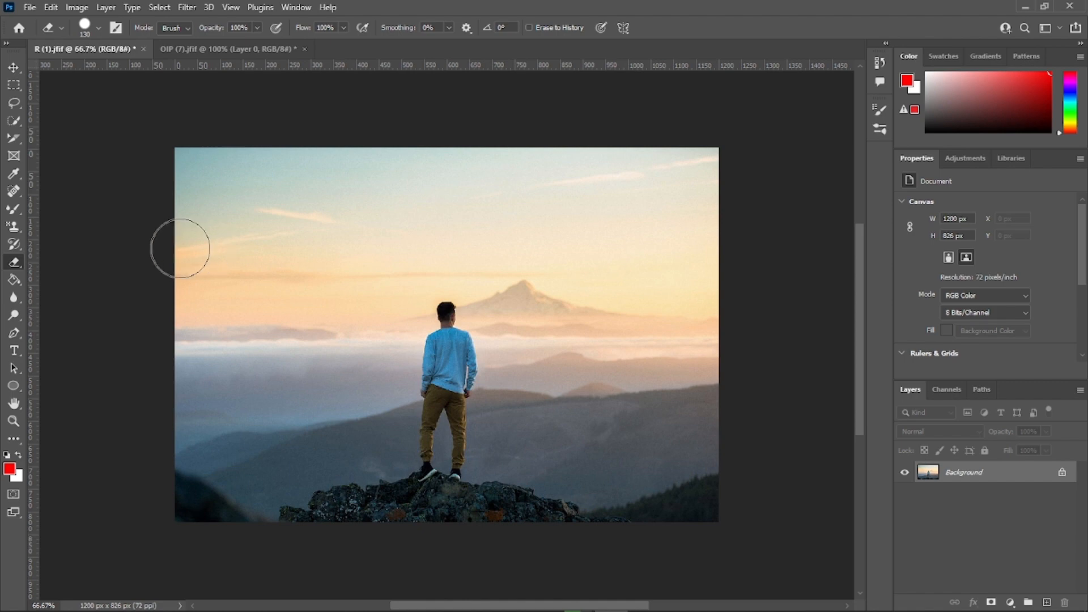
{"action": "mouse_move", "coordinate": [182, 243]}
{"action": "left_mouse_down"}
{"action": "mouse_move", "coordinate": [310, 210]}
{"action": "mouse_move", "coordinate": [204, 288]}
{"action": "mouse_move", "coordinate": [316, 222]}
{"action": "mouse_move", "coordinate": [324, 199]}
{"action": "mouse_move", "coordinate": [235, 238]}
{"action": "mouse_move", "coordinate": [255, 188]}
{"action": "mouse_move", "coordinate": [225, 167]}
{"action": "mouse_move", "coordinate": [186, 189]}
{"action": "mouse_move", "coordinate": [406, 229]}
{"action": "mouse_move", "coordinate": [361, 277]}
{"action": "mouse_move", "coordinate": [566, 210]}
{"action": "mouse_move", "coordinate": [374, 240]}
{"action": "mouse_move", "coordinate": [401, 176]}
{"action": "mouse_move", "coordinate": [418, 173]}
{"action": "mouse_move", "coordinate": [607, 216]}
{"action": "mouse_move", "coordinate": [614, 274]}
{"action": "mouse_move", "coordinate": [647, 295]}
{"action": "left_mouse_up"}
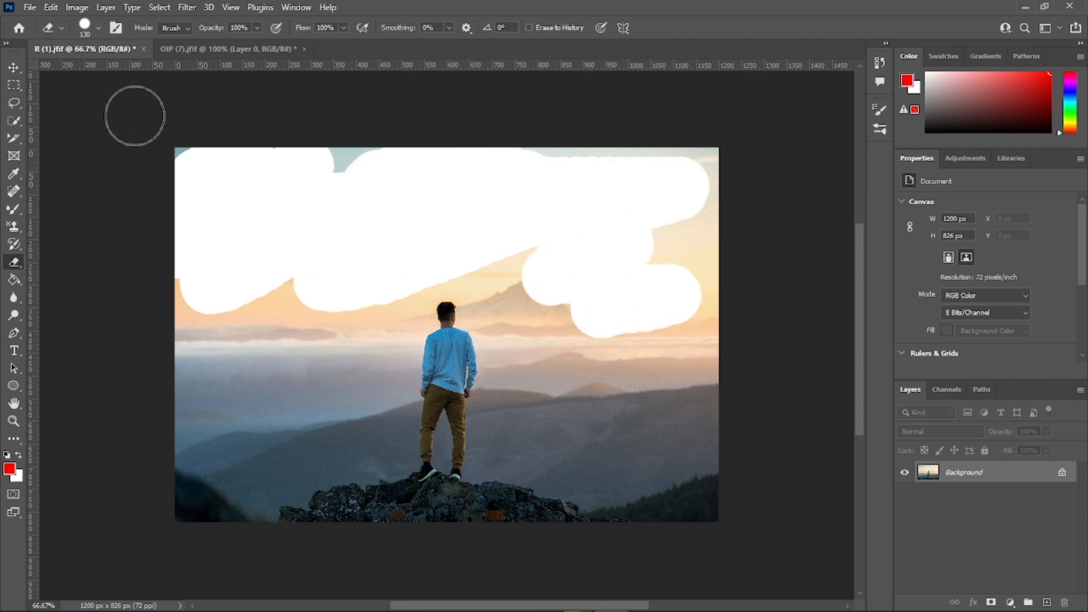
Step: Reduce the Eraser brush size to 34 px
{"action": "left_click", "coordinate": [96, 28]}
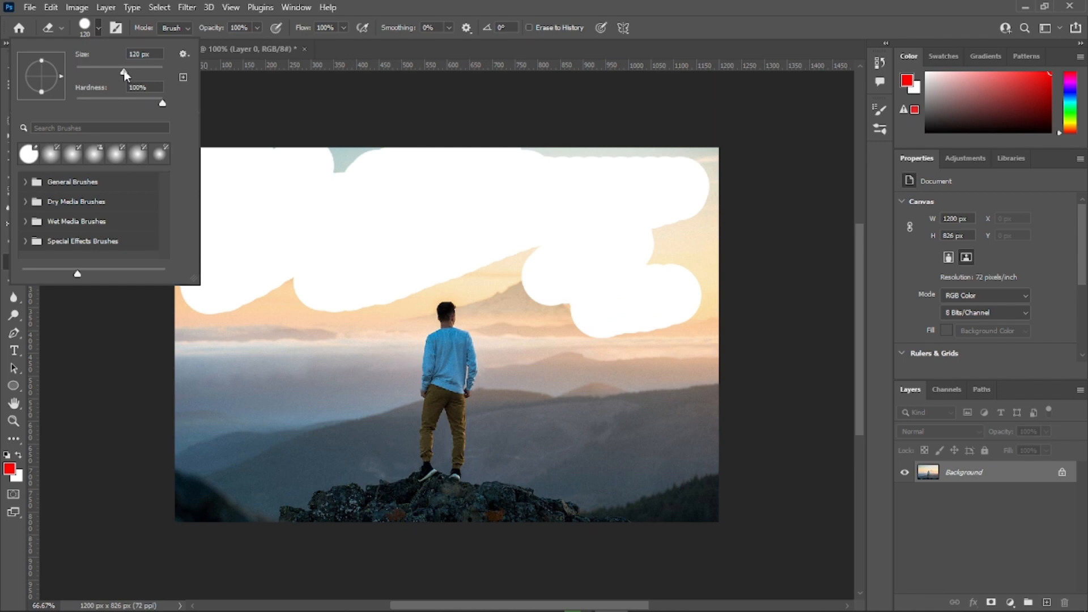
{"action": "left_click_drag", "start_coordinate": [126, 71], "coordinate": [90, 72]}
{"action": "mouse_move", "coordinate": [163, 106]}
{"action": "left_mouse_down"}
{"action": "mouse_move", "coordinate": [93, 107]}
{"action": "mouse_move", "coordinate": [162, 104]}
{"action": "left_mouse_up"}
{"action": "key", "text": "Down"}
{"action": "left_click", "coordinate": [116, 29]}
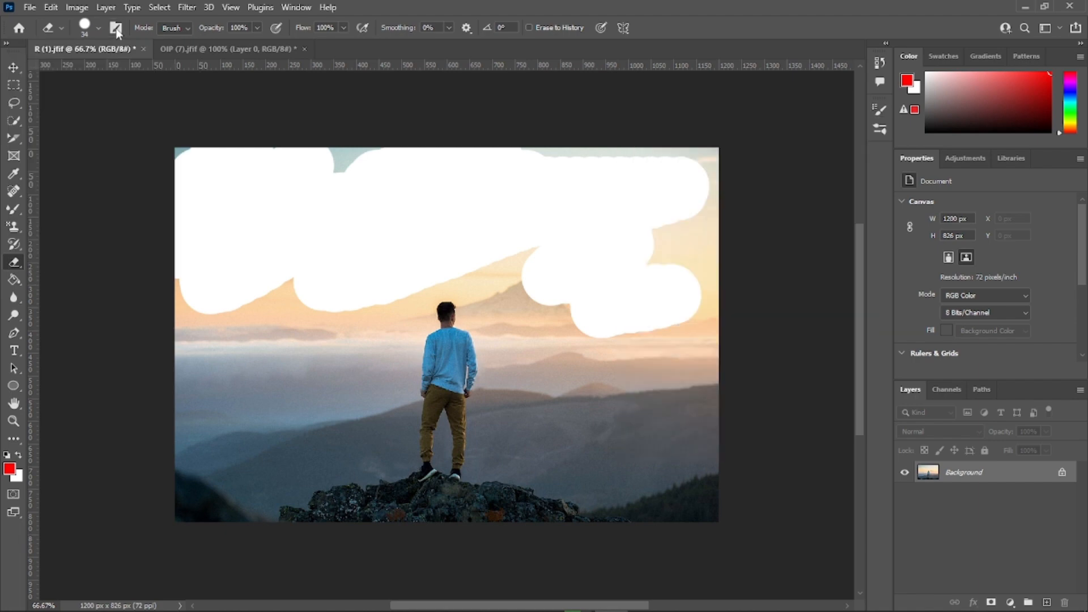
Step: Look through the brush tip shapes available for the Eraser in the brush settings
{"action": "left_click", "coordinate": [116, 29]}
{"action": "scroll", "coordinate": [752, 189], "scroll_direction": "down", "scroll_amount": 3}
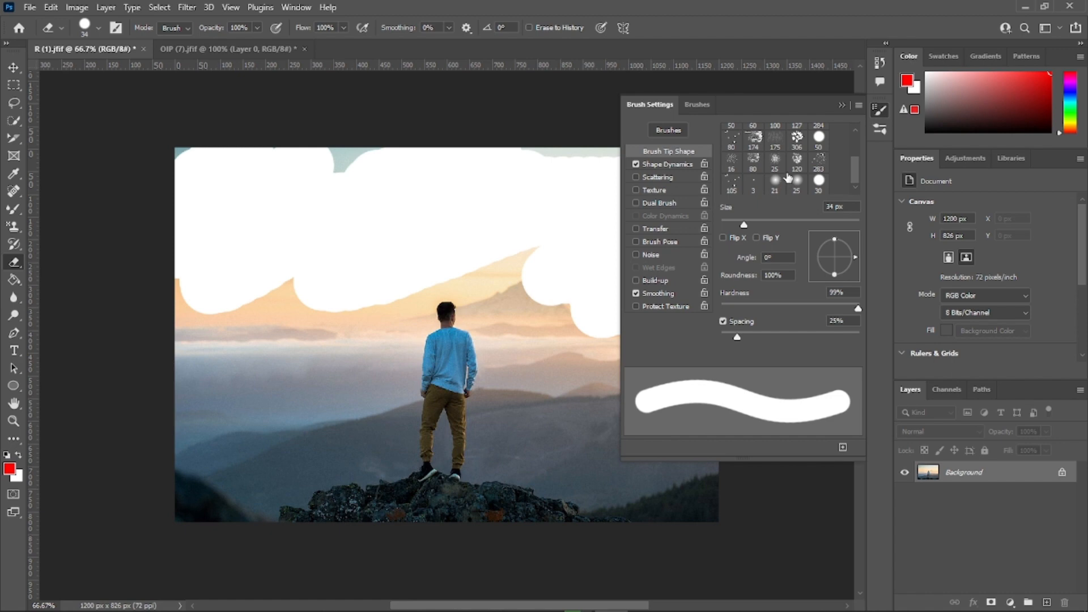
{"action": "scroll", "coordinate": [788, 178], "scroll_direction": "up", "scroll_amount": 3}
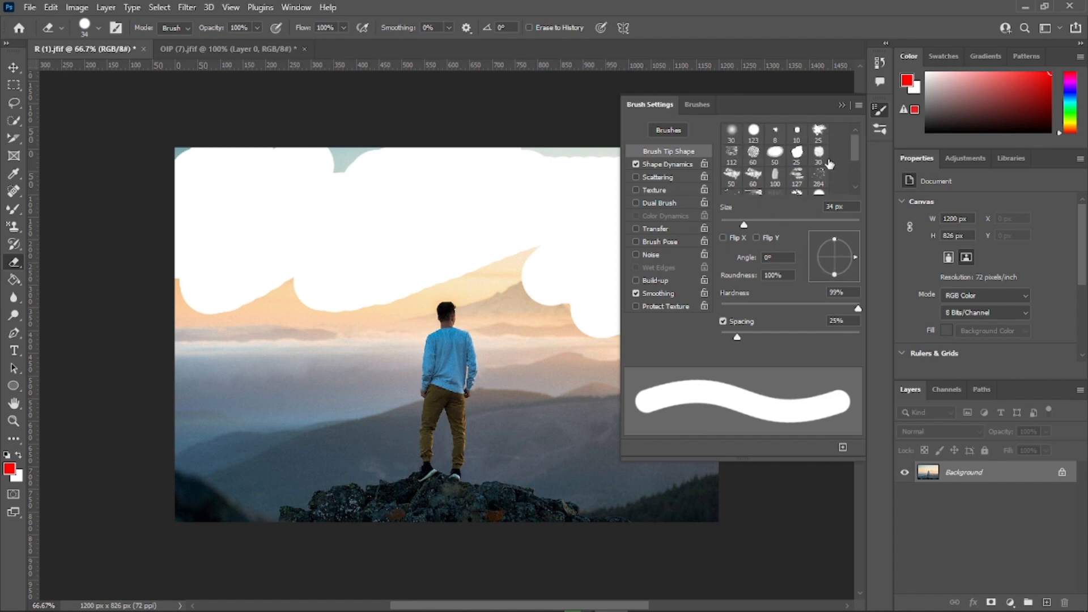
{"action": "left_click", "coordinate": [843, 108]}
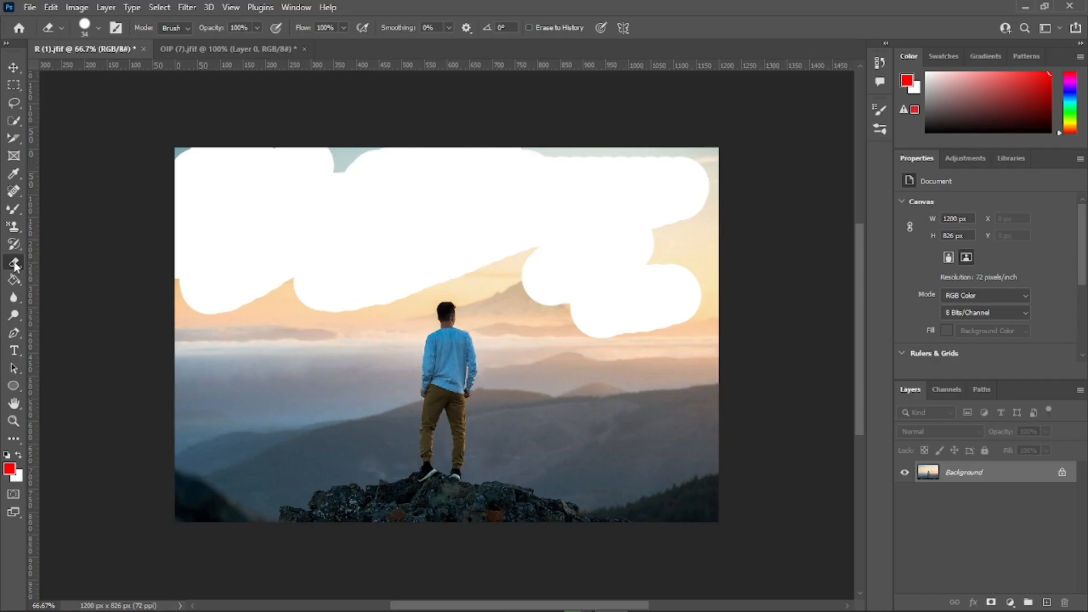
Step: Activate the Background Eraser tool and bring up the logo image OIP (7).jfif
{"action": "right_click", "coordinate": [14, 264]}
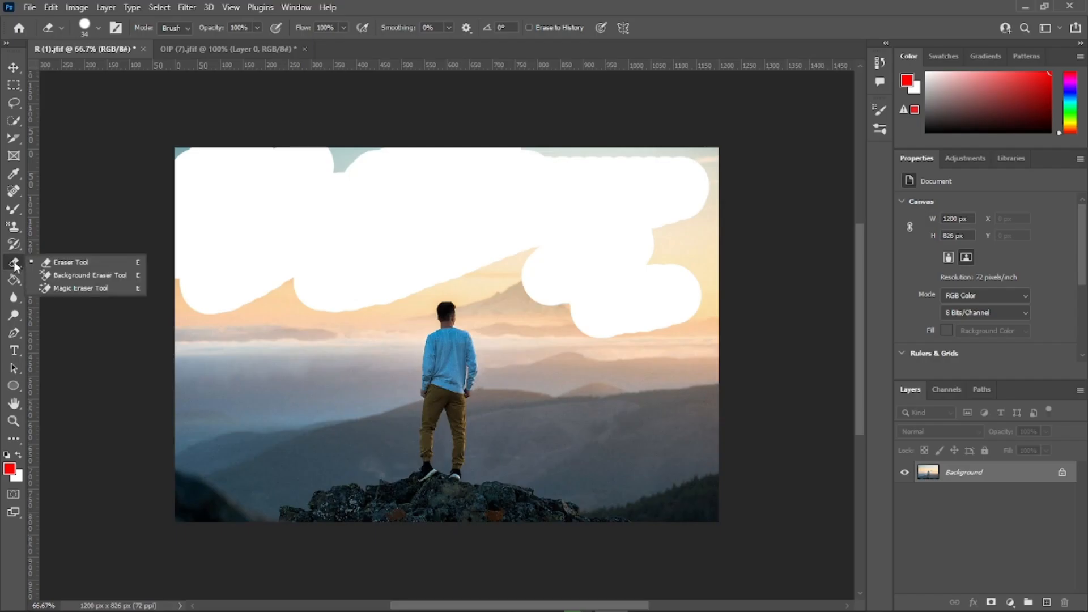
{"action": "left_click", "coordinate": [78, 276]}
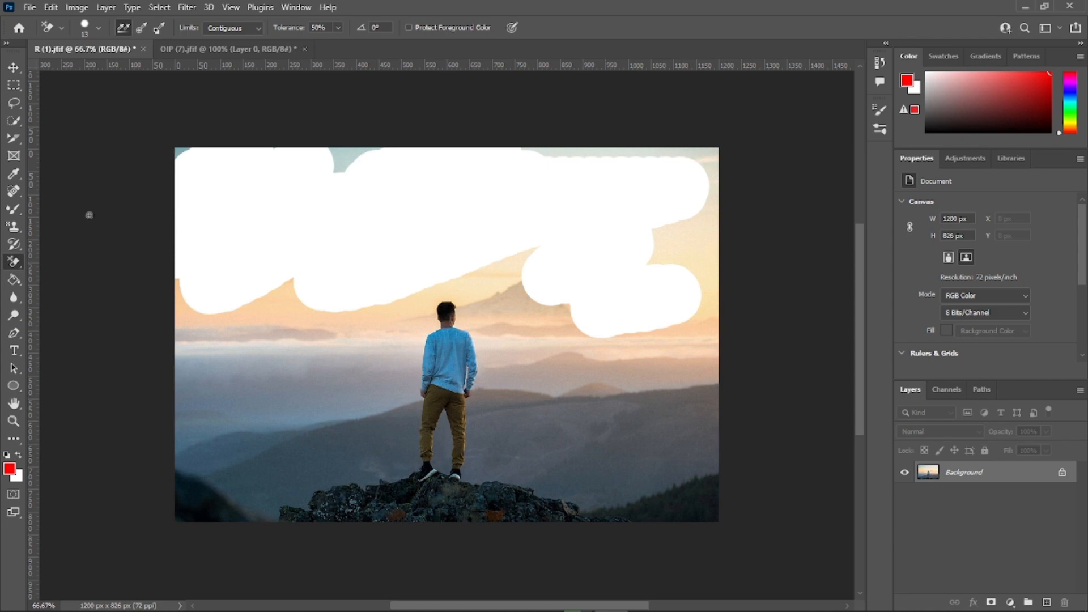
{"action": "left_click", "coordinate": [215, 50]}
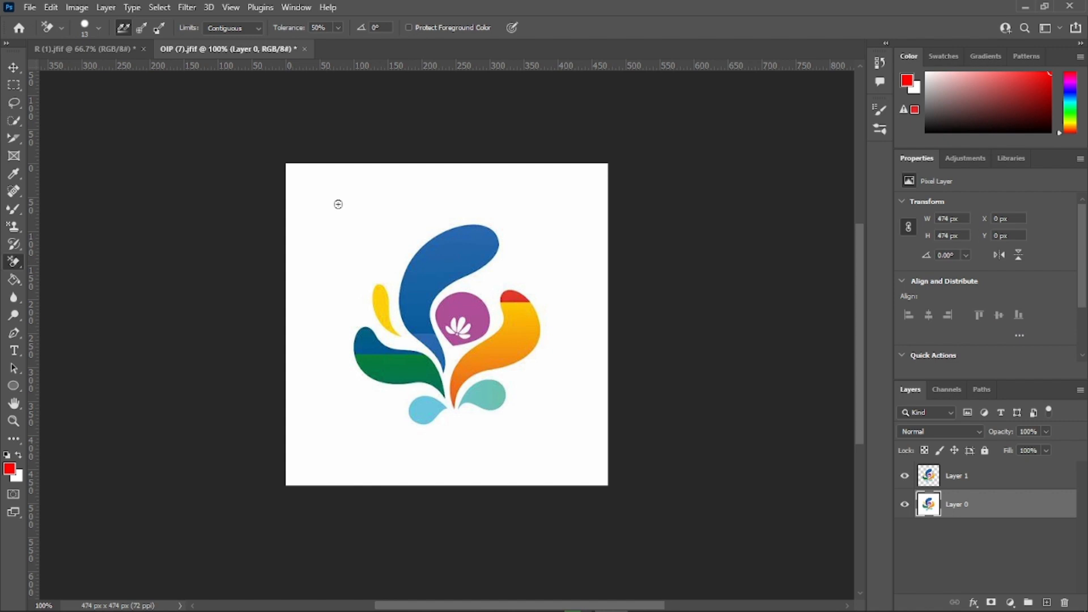
Step: Set the Background Eraser size to 88 px and erase the white background around the outside of the logo
{"action": "left_click", "coordinate": [97, 27]}
{"action": "left_click_drag", "start_coordinate": [85, 67], "coordinate": [80, 67]}
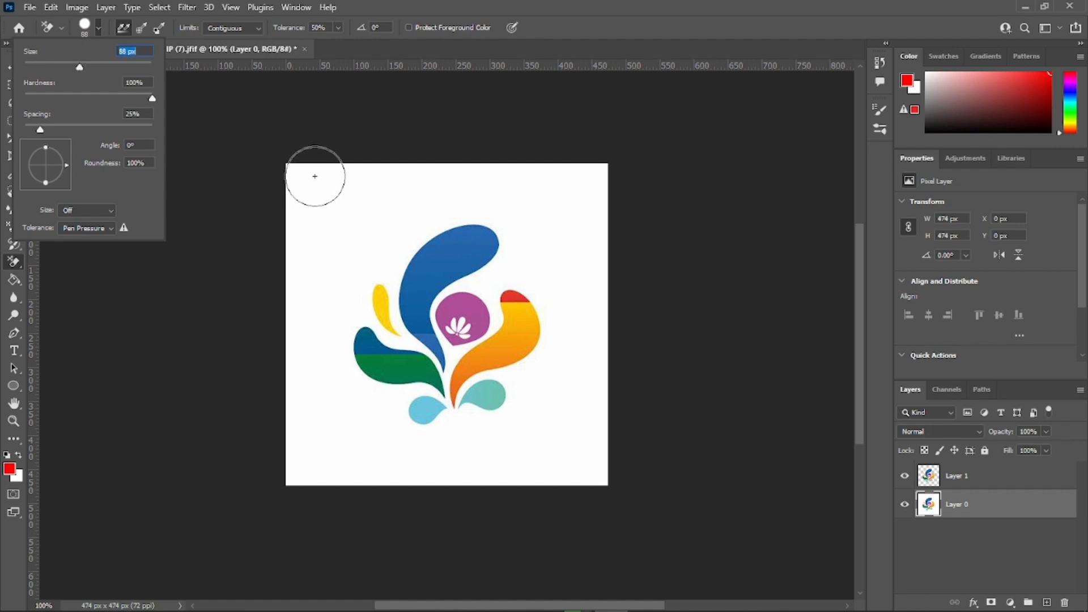
{"action": "mouse_move", "coordinate": [315, 175]}
{"action": "left_mouse_down"}
{"action": "mouse_move", "coordinate": [272, 254]}
{"action": "mouse_move", "coordinate": [391, 135]}
{"action": "mouse_move", "coordinate": [280, 307]}
{"action": "mouse_move", "coordinate": [405, 155]}
{"action": "mouse_move", "coordinate": [326, 265]}
{"action": "mouse_move", "coordinate": [354, 256]}
{"action": "mouse_move", "coordinate": [323, 299]}
{"action": "mouse_move", "coordinate": [322, 460]}
{"action": "mouse_move", "coordinate": [300, 483]}
{"action": "mouse_move", "coordinate": [264, 235]}
{"action": "mouse_move", "coordinate": [342, 188]}
{"action": "mouse_move", "coordinate": [512, 164]}
{"action": "mouse_move", "coordinate": [582, 170]}
{"action": "mouse_move", "coordinate": [600, 194]}
{"action": "mouse_move", "coordinate": [576, 283]}
{"action": "mouse_move", "coordinate": [555, 221]}
{"action": "mouse_move", "coordinate": [508, 194]}
{"action": "mouse_move", "coordinate": [448, 191]}
{"action": "mouse_move", "coordinate": [396, 212]}
{"action": "mouse_move", "coordinate": [495, 194]}
{"action": "mouse_move", "coordinate": [478, 189]}
{"action": "mouse_move", "coordinate": [533, 205]}
{"action": "mouse_move", "coordinate": [581, 354]}
{"action": "mouse_move", "coordinate": [572, 383]}
{"action": "mouse_move", "coordinate": [544, 392]}
{"action": "mouse_move", "coordinate": [553, 414]}
{"action": "mouse_move", "coordinate": [525, 433]}
{"action": "mouse_move", "coordinate": [416, 455]}
{"action": "mouse_move", "coordinate": [502, 457]}
{"action": "mouse_move", "coordinate": [561, 433]}
{"action": "mouse_move", "coordinate": [603, 375]}
{"action": "mouse_move", "coordinate": [576, 478]}
{"action": "mouse_move", "coordinate": [498, 491]}
{"action": "mouse_move", "coordinate": [365, 476]}
{"action": "mouse_move", "coordinate": [536, 491]}
{"action": "mouse_move", "coordinate": [387, 454]}
{"action": "mouse_move", "coordinate": [323, 376]}
{"action": "mouse_move", "coordinate": [321, 354]}
{"action": "left_mouse_up"}
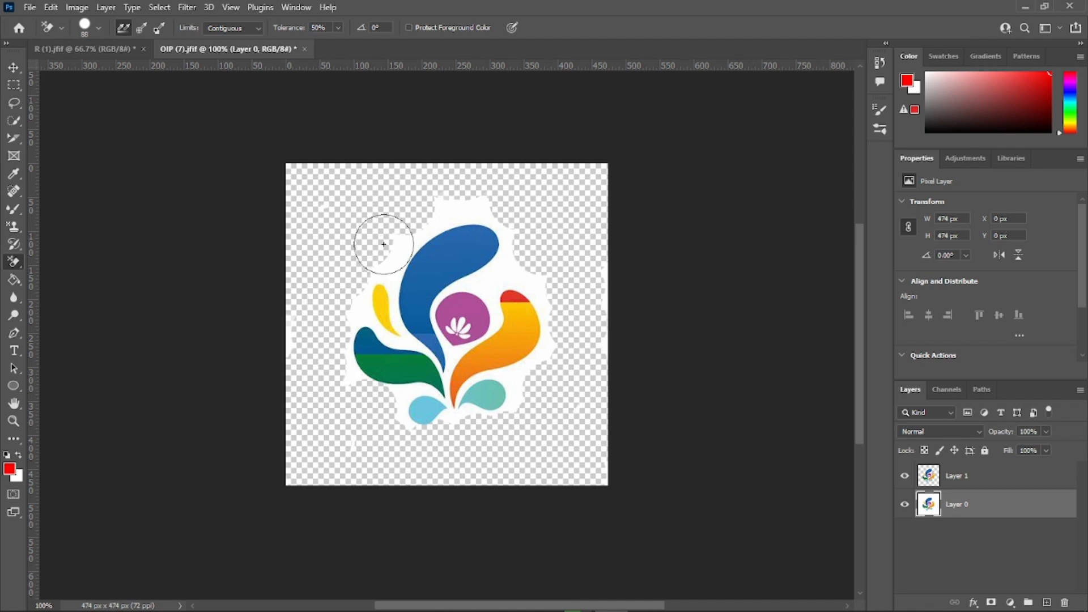
{"action": "left_click_drag", "start_coordinate": [432, 199], "coordinate": [455, 193]}
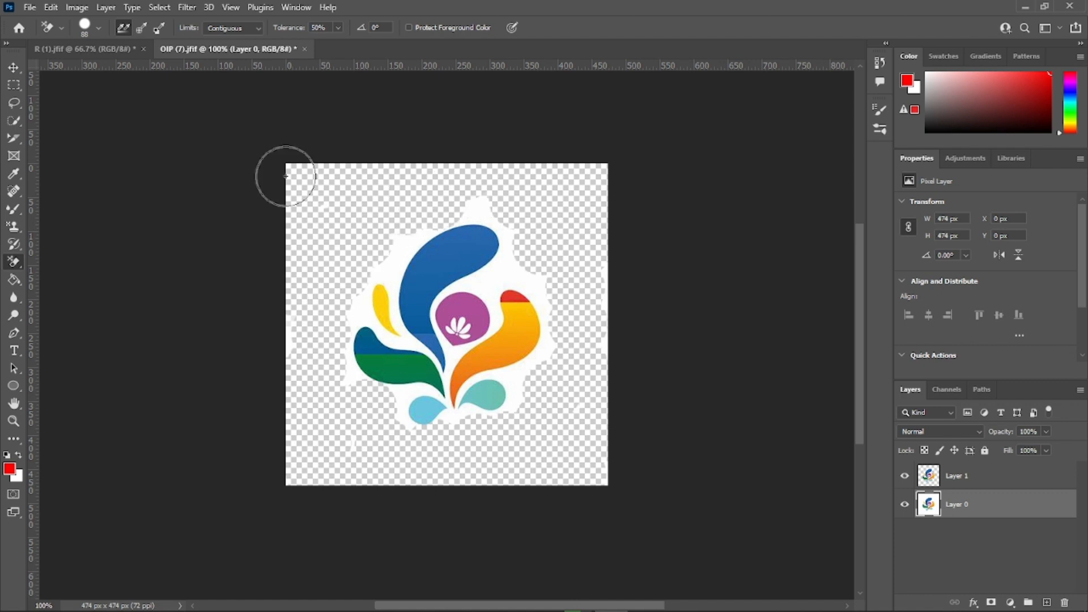
Step: Reduce the Background Eraser to 25 px and erase the remaining white close to and between the logo's shapes
{"action": "left_click", "coordinate": [98, 28]}
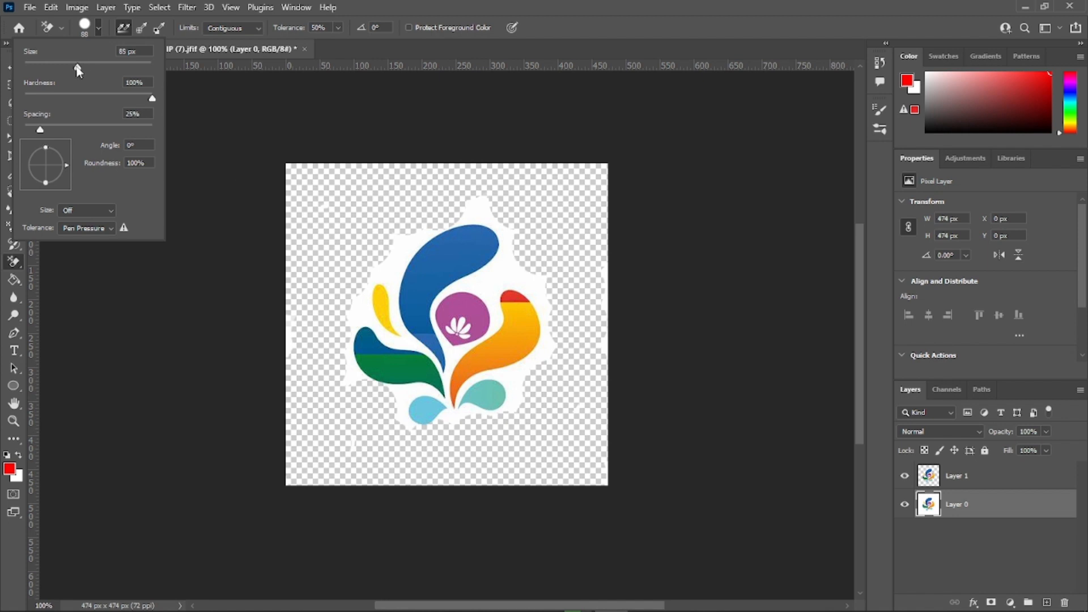
{"action": "left_click_drag", "start_coordinate": [50, 69], "coordinate": [47, 69]}
{"action": "left_click", "coordinate": [503, 265]}
{"action": "mouse_move", "coordinate": [521, 267]}
{"action": "left_mouse_down"}
{"action": "mouse_move", "coordinate": [551, 307]}
{"action": "mouse_move", "coordinate": [553, 340]}
{"action": "mouse_move", "coordinate": [510, 378]}
{"action": "mouse_move", "coordinate": [520, 410]}
{"action": "mouse_move", "coordinate": [405, 434]}
{"action": "mouse_move", "coordinate": [404, 396]}
{"action": "mouse_move", "coordinate": [367, 392]}
{"action": "mouse_move", "coordinate": [353, 377]}
{"action": "mouse_move", "coordinate": [349, 308]}
{"action": "mouse_move", "coordinate": [374, 325]}
{"action": "mouse_move", "coordinate": [370, 285]}
{"action": "mouse_move", "coordinate": [381, 266]}
{"action": "mouse_move", "coordinate": [391, 261]}
{"action": "mouse_move", "coordinate": [392, 283]}
{"action": "mouse_move", "coordinate": [428, 219]}
{"action": "mouse_move", "coordinate": [479, 208]}
{"action": "mouse_move", "coordinate": [489, 211]}
{"action": "mouse_move", "coordinate": [453, 218]}
{"action": "mouse_move", "coordinate": [505, 228]}
{"action": "mouse_move", "coordinate": [508, 267]}
{"action": "mouse_move", "coordinate": [487, 292]}
{"action": "mouse_move", "coordinate": [513, 273]}
{"action": "mouse_move", "coordinate": [534, 286]}
{"action": "mouse_move", "coordinate": [550, 347]}
{"action": "mouse_move", "coordinate": [529, 286]}
{"action": "mouse_move", "coordinate": [503, 282]}
{"action": "mouse_move", "coordinate": [500, 311]}
{"action": "left_mouse_up"}
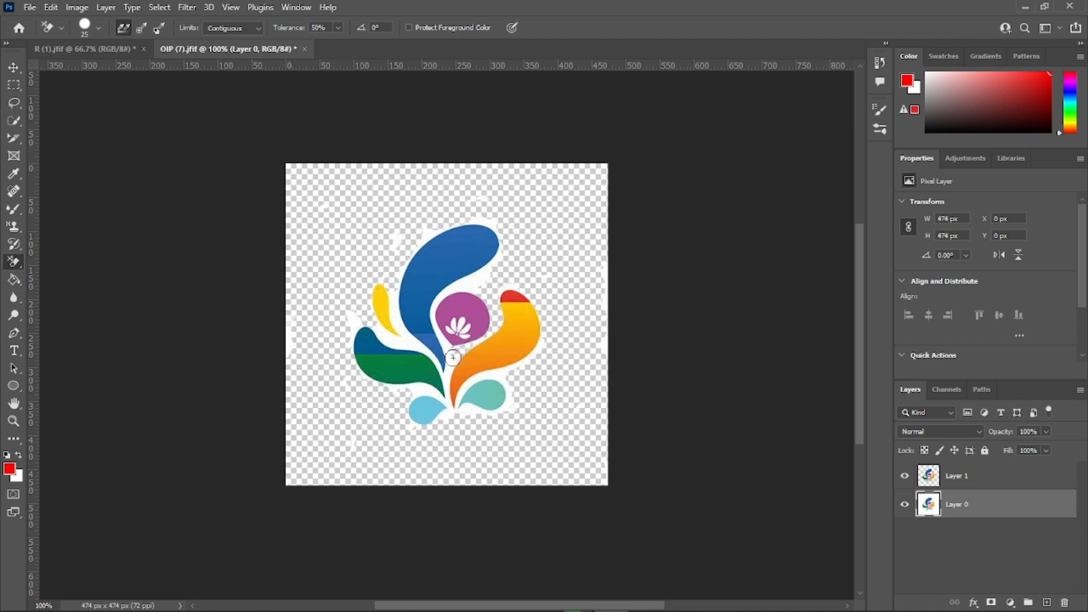
{"action": "mouse_move", "coordinate": [453, 358]}
{"action": "left_mouse_down"}
{"action": "mouse_move", "coordinate": [449, 416]}
{"action": "mouse_move", "coordinate": [472, 381]}
{"action": "mouse_move", "coordinate": [504, 371]}
{"action": "mouse_move", "coordinate": [511, 381]}
{"action": "mouse_move", "coordinate": [500, 406]}
{"action": "mouse_move", "coordinate": [517, 407]}
{"action": "mouse_move", "coordinate": [501, 409]}
{"action": "mouse_move", "coordinate": [508, 392]}
{"action": "mouse_move", "coordinate": [482, 414]}
{"action": "mouse_move", "coordinate": [460, 406]}
{"action": "mouse_move", "coordinate": [428, 421]}
{"action": "mouse_move", "coordinate": [448, 394]}
{"action": "mouse_move", "coordinate": [403, 391]}
{"action": "mouse_move", "coordinate": [429, 378]}
{"action": "mouse_move", "coordinate": [366, 377]}
{"action": "mouse_move", "coordinate": [354, 356]}
{"action": "mouse_move", "coordinate": [376, 324]}
{"action": "mouse_move", "coordinate": [418, 355]}
{"action": "mouse_move", "coordinate": [450, 360]}
{"action": "mouse_move", "coordinate": [405, 334]}
{"action": "mouse_move", "coordinate": [386, 279]}
{"action": "mouse_move", "coordinate": [457, 216]}
{"action": "mouse_move", "coordinate": [503, 216]}
{"action": "mouse_move", "coordinate": [449, 308]}
{"action": "mouse_move", "coordinate": [470, 277]}
{"action": "mouse_move", "coordinate": [406, 234]}
{"action": "left_mouse_up"}
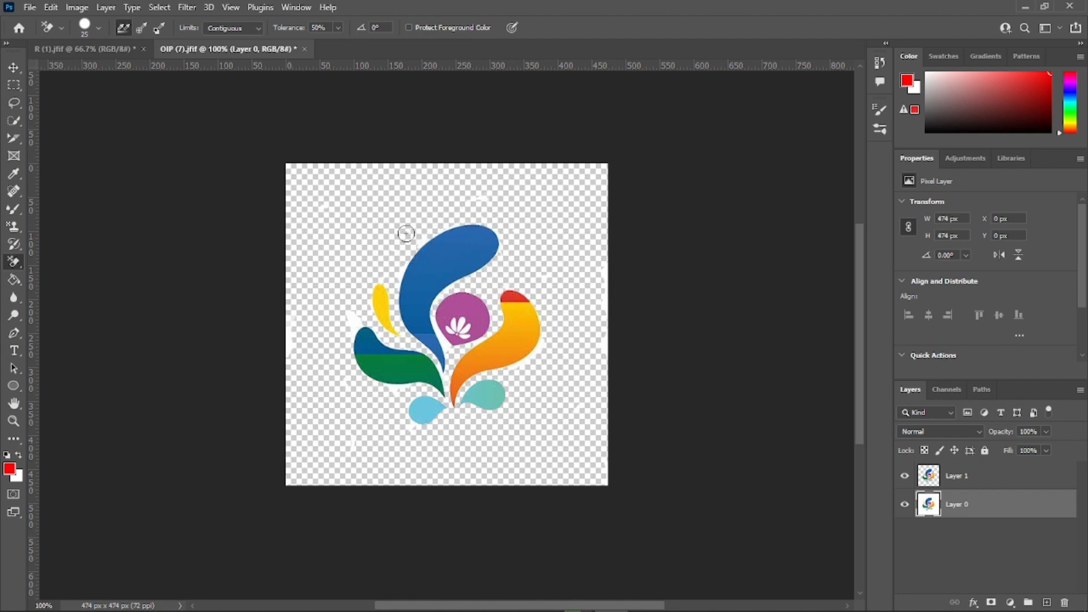
{"action": "mouse_move", "coordinate": [363, 312]}
{"action": "left_mouse_down"}
{"action": "mouse_move", "coordinate": [364, 288]}
{"action": "mouse_move", "coordinate": [531, 327]}
{"action": "mouse_move", "coordinate": [446, 313]}
{"action": "mouse_move", "coordinate": [451, 349]}
{"action": "left_mouse_up"}
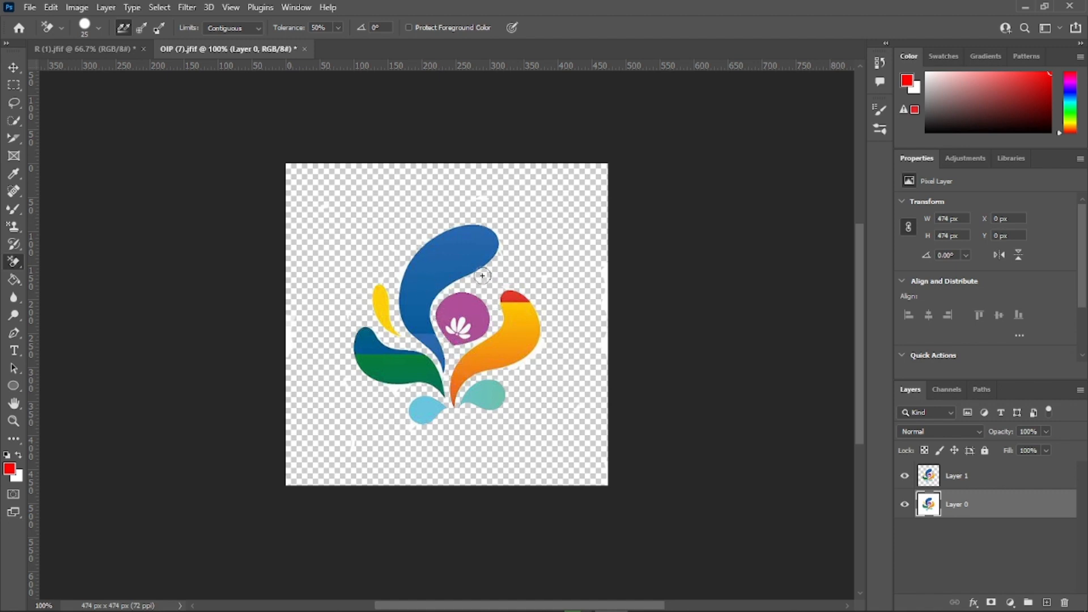
Step: Undo all the Background Eraser strokes on the logo
{"action": "key", "text": "ctrl+z"}
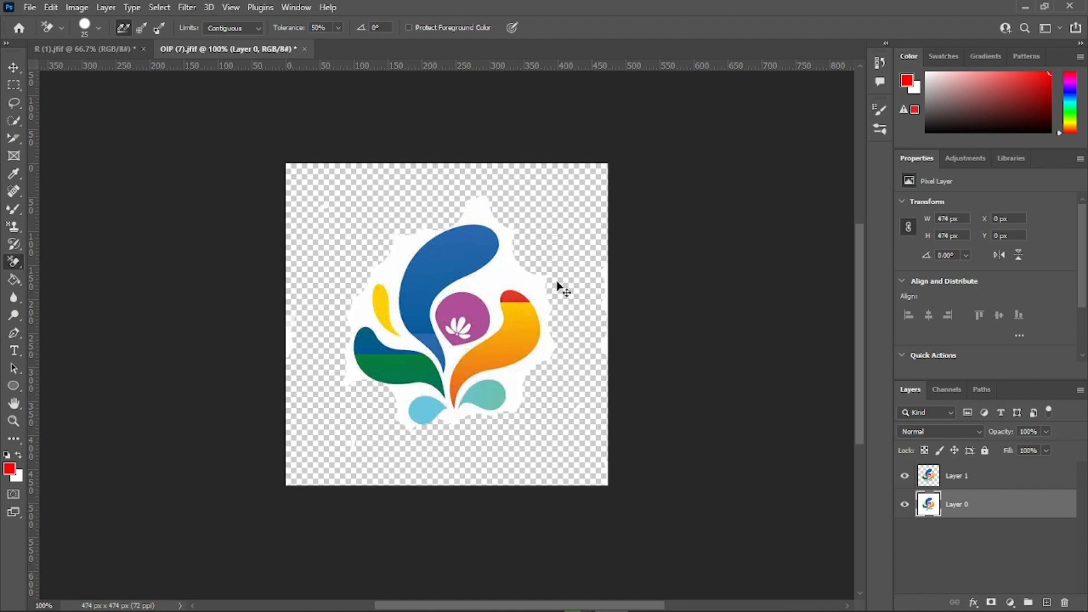
{"action": "key", "text": "ctrl+z"}
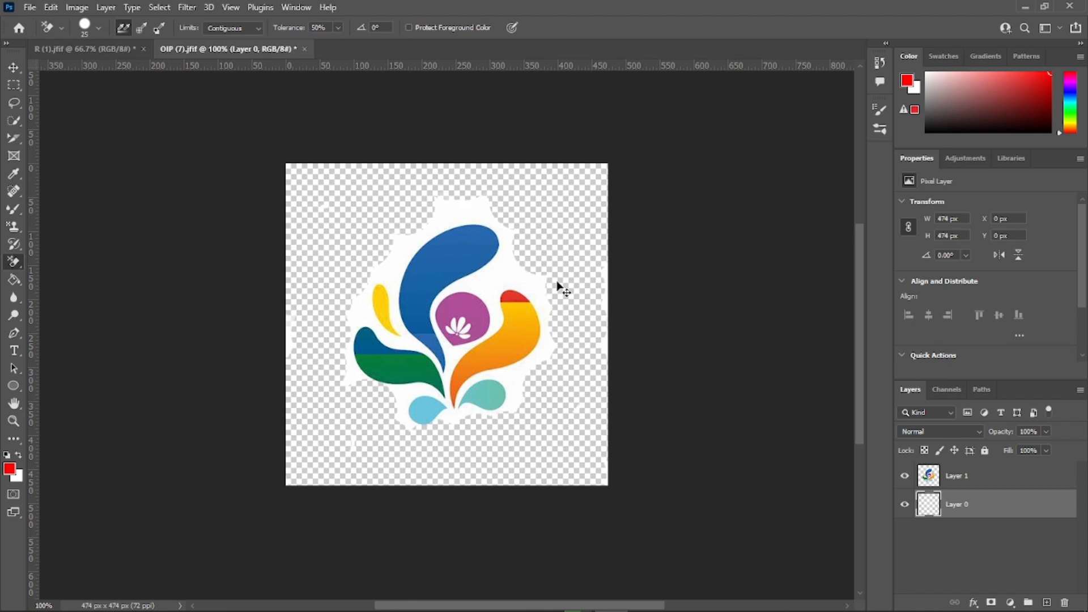
{"action": "key", "text": "ctrl+z"}
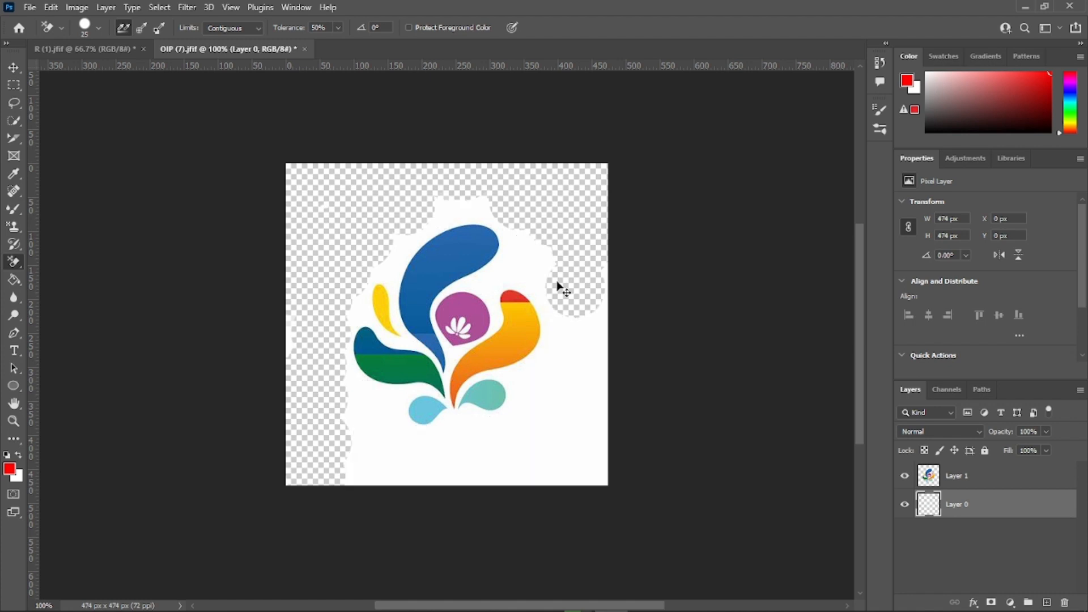
{"action": "key", "text": "ctrl+z"}
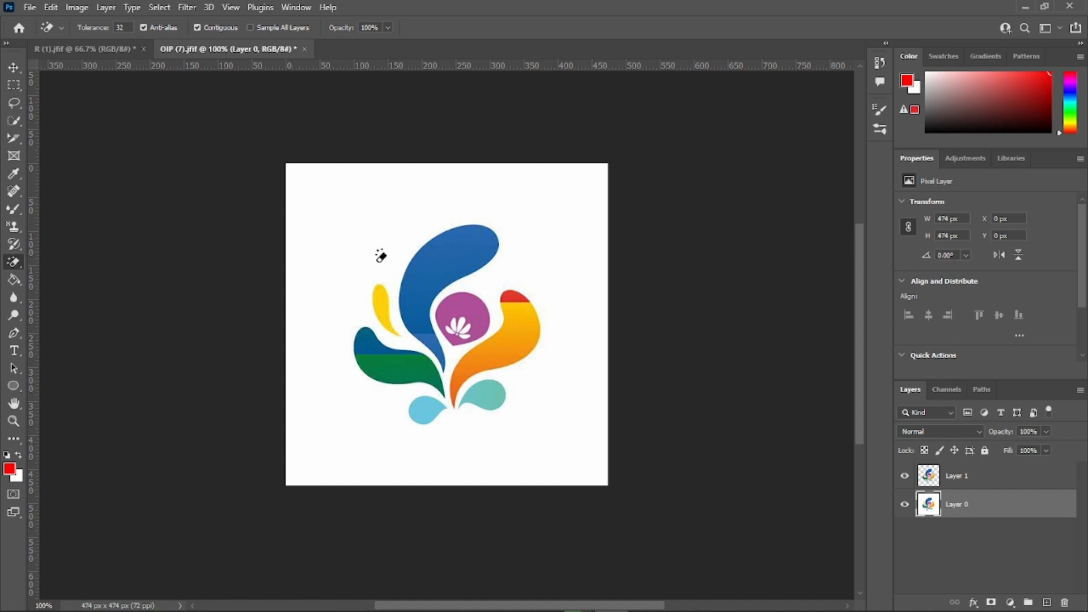
Step: Erase the white background around the logo on Layer 0 with the Magic Eraser at tolerance 32
{"action": "left_click", "coordinate": [358, 220]}
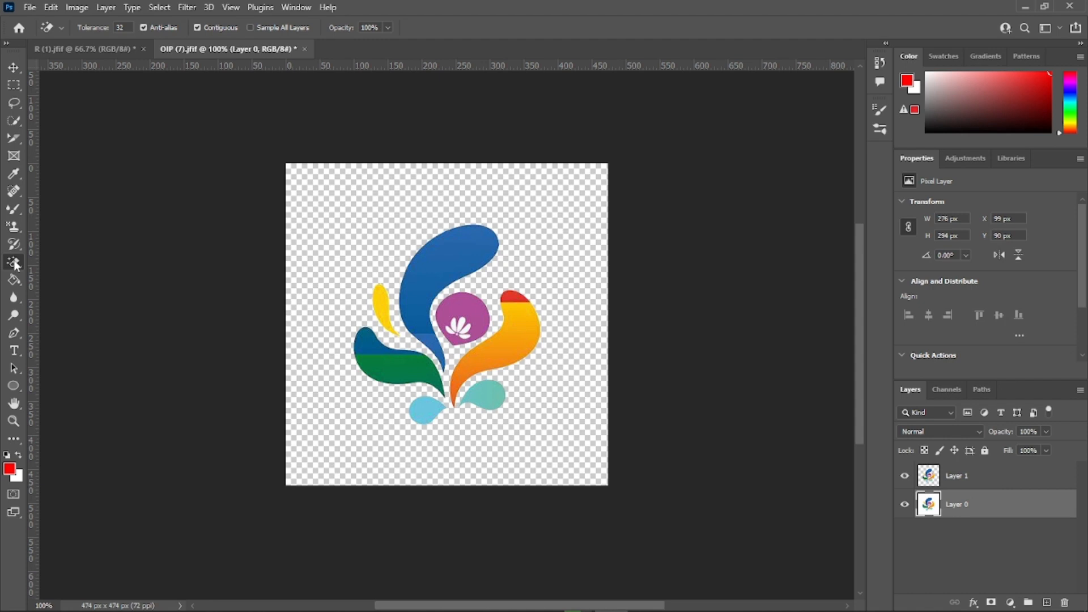
{"action": "right_click", "coordinate": [14, 263]}
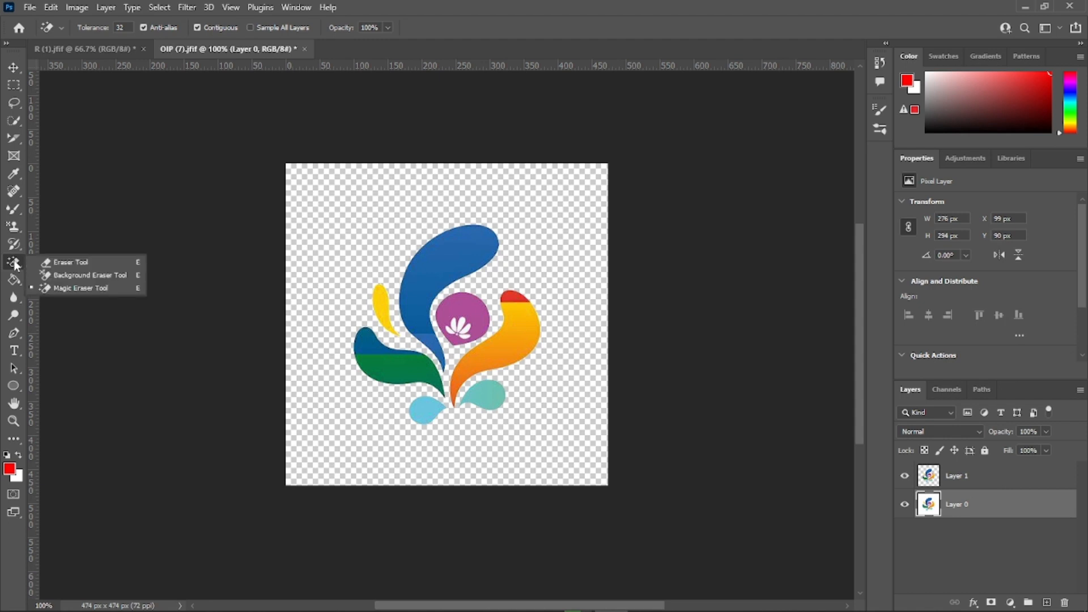
Step: Activate the Gradient tool and restore the photo of the man in R (1).jfif to its state before the sky was erased
{"action": "left_click", "coordinate": [14, 279]}
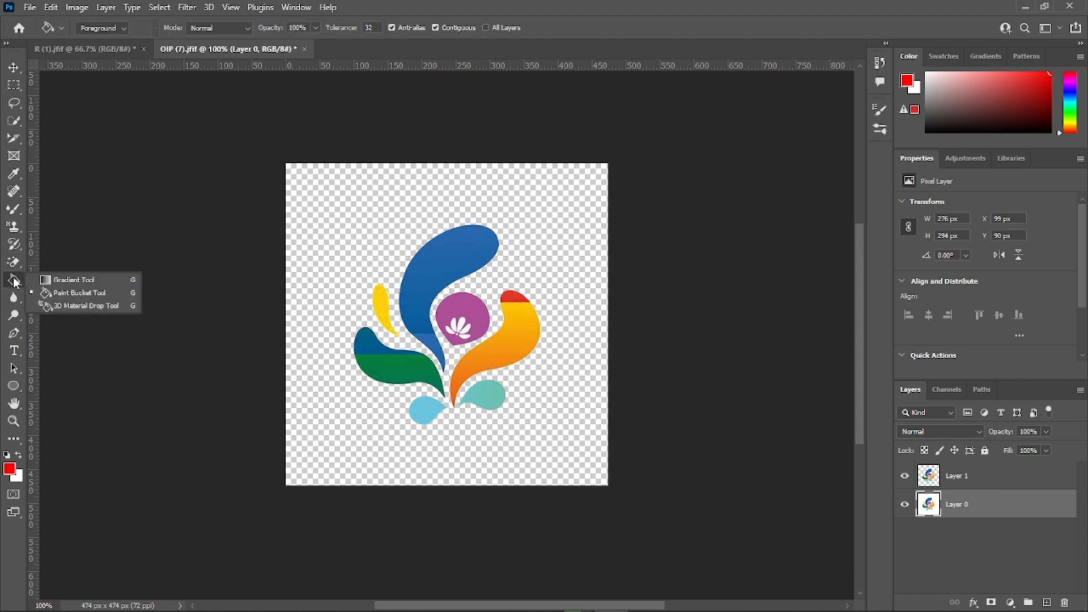
{"action": "left_click", "coordinate": [79, 280]}
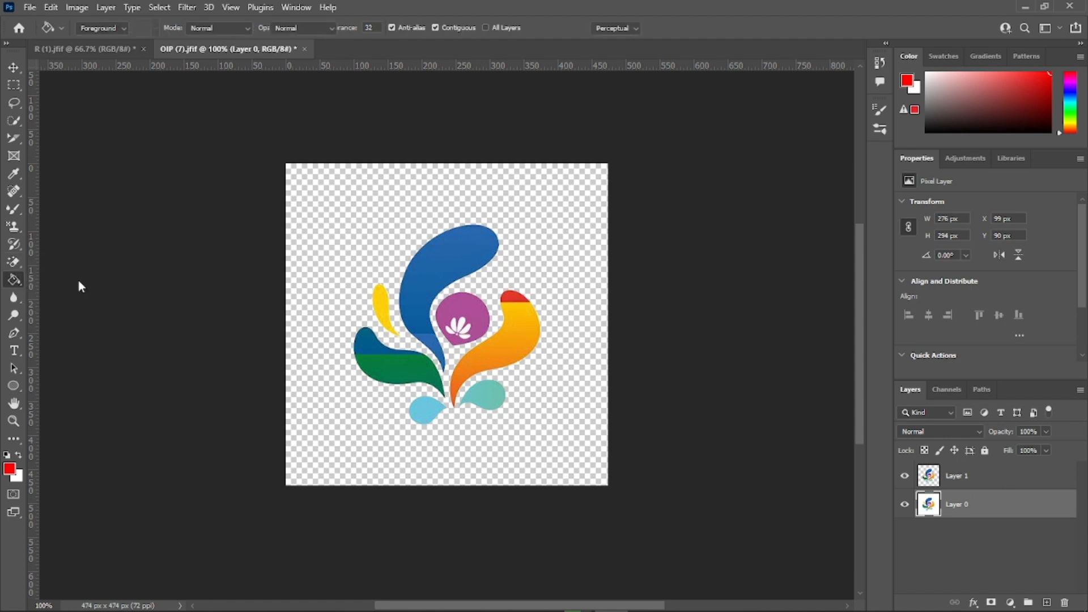
{"action": "left_click", "coordinate": [93, 50]}
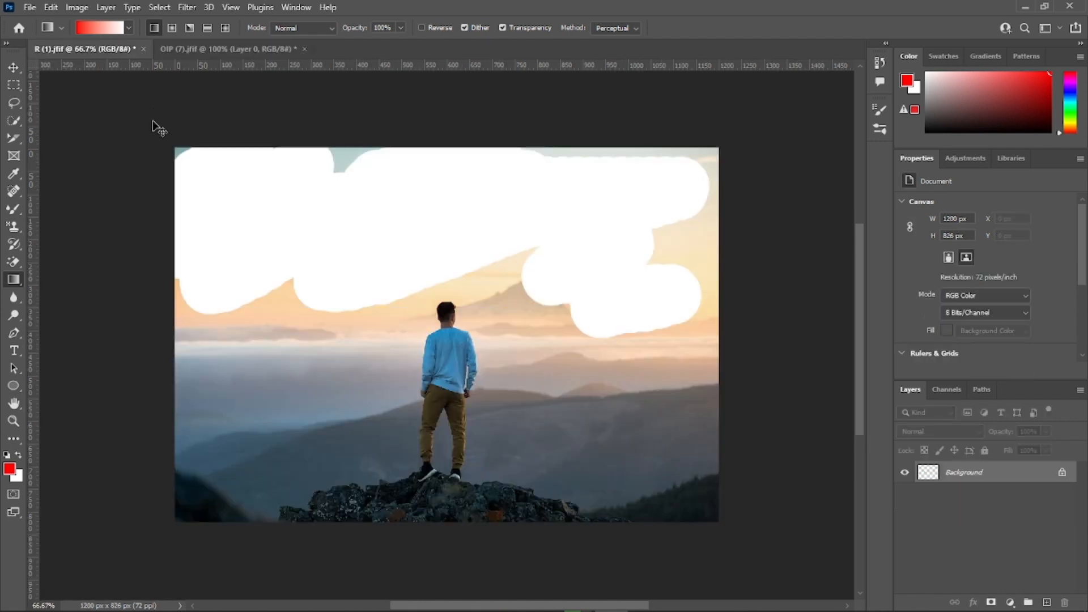
{"action": "key", "text": "ctrl+z"}
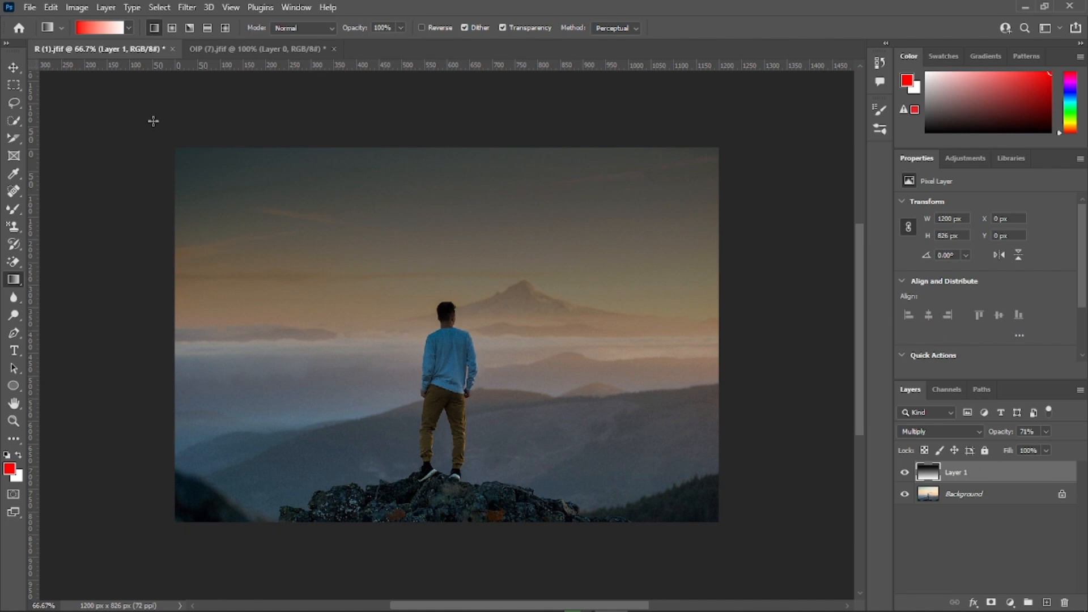
{"action": "key", "text": "ctrl+shift+z"}
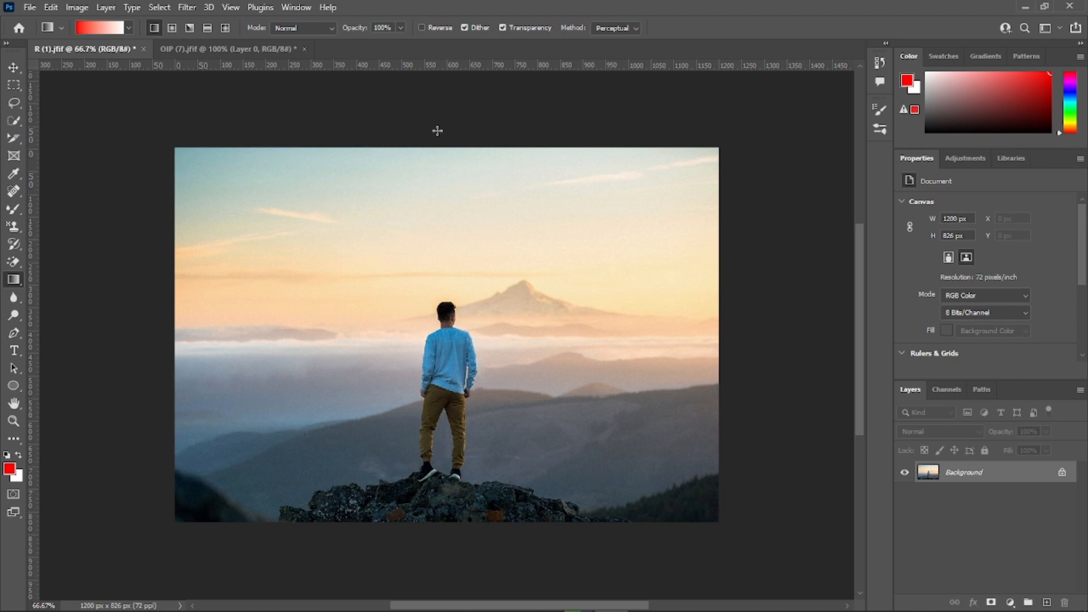
Step: Try a top-to-bottom red-to-white linear gradient directly on the photo's Background layer
{"action": "left_click_drag", "start_coordinate": [431, 148], "coordinate": [441, 530]}
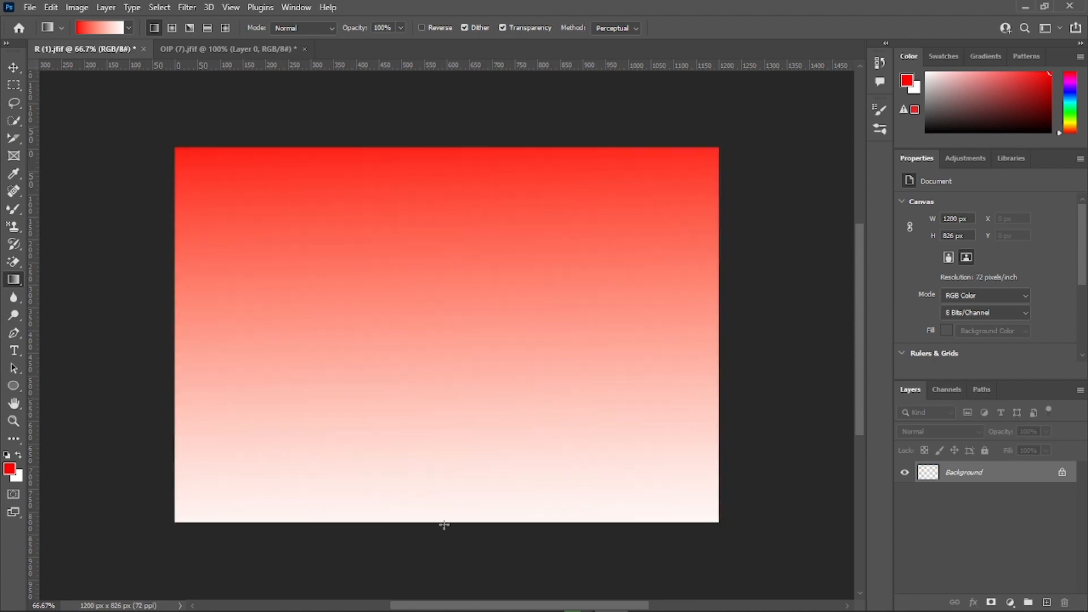
{"action": "key", "text": "ctrl+z"}
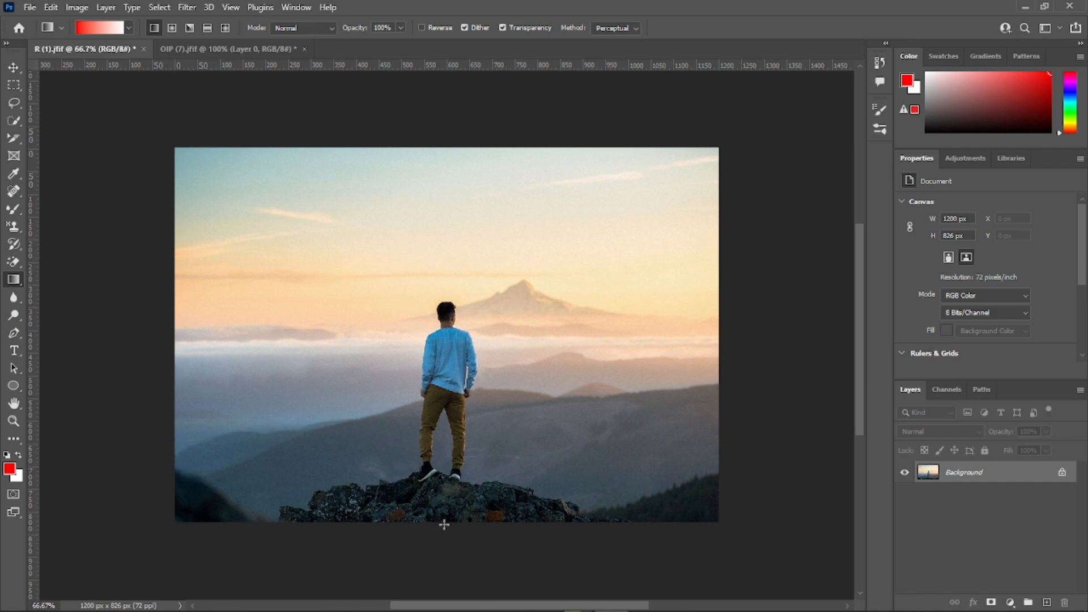
Step: Add a new layer above the Background and try a red-to-white gradient on it
{"action": "left_click", "coordinate": [1048, 603]}
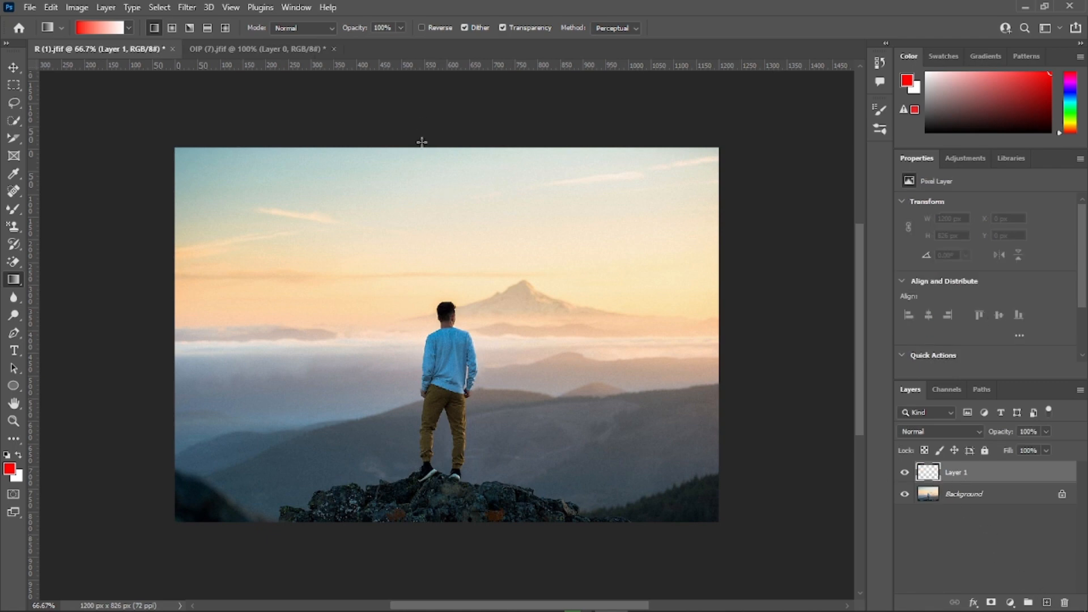
{"action": "left_click_drag", "start_coordinate": [422, 147], "coordinate": [420, 110]}
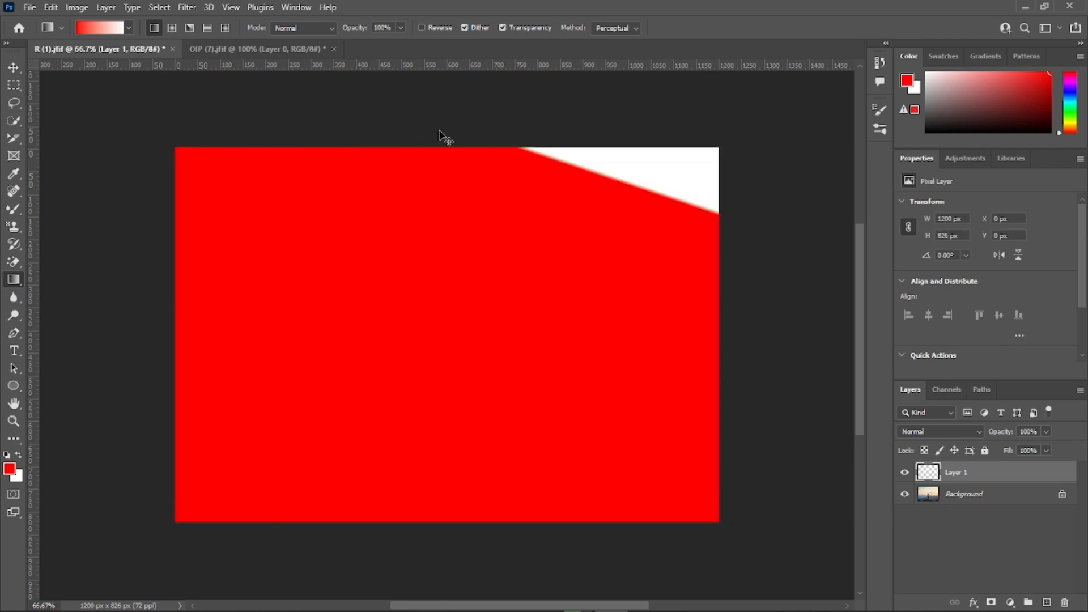
{"action": "key", "text": "ctrl+z"}
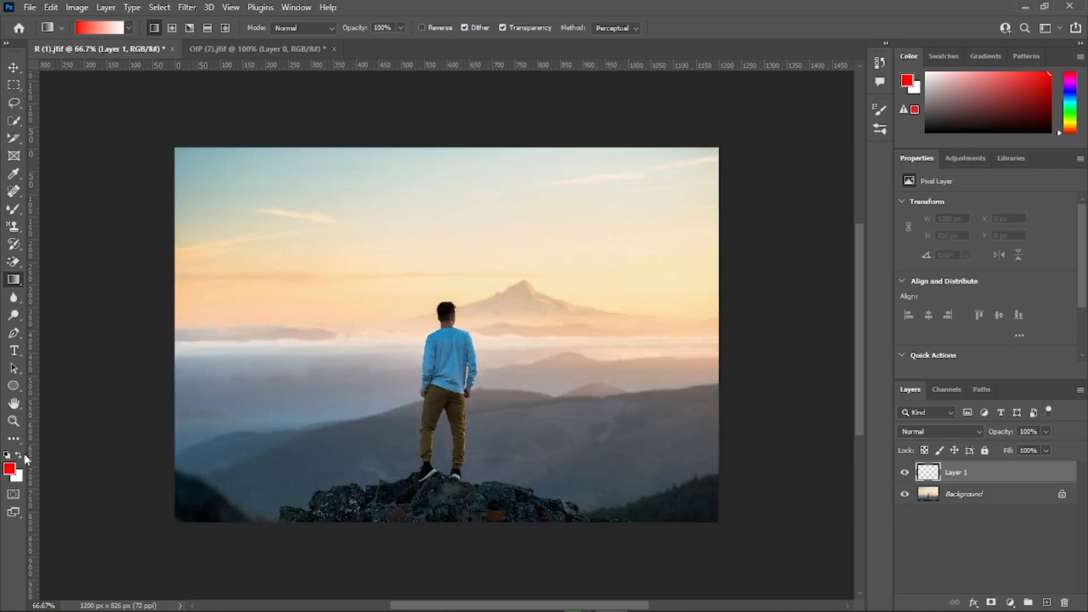
Step: Set the foreground color to black and fill Layer 1 with a top-to-bottom black-to-white linear gradient
{"action": "left_click", "coordinate": [9, 468]}
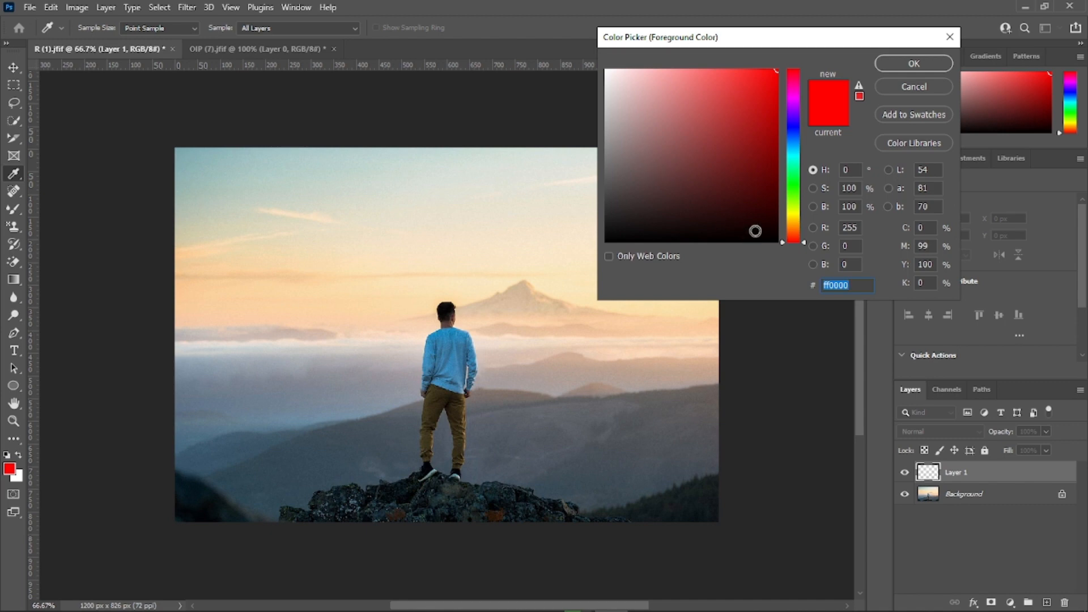
{"action": "left_click_drag", "start_coordinate": [755, 231], "coordinate": [775, 242]}
{"action": "left_click", "coordinate": [914, 64]}
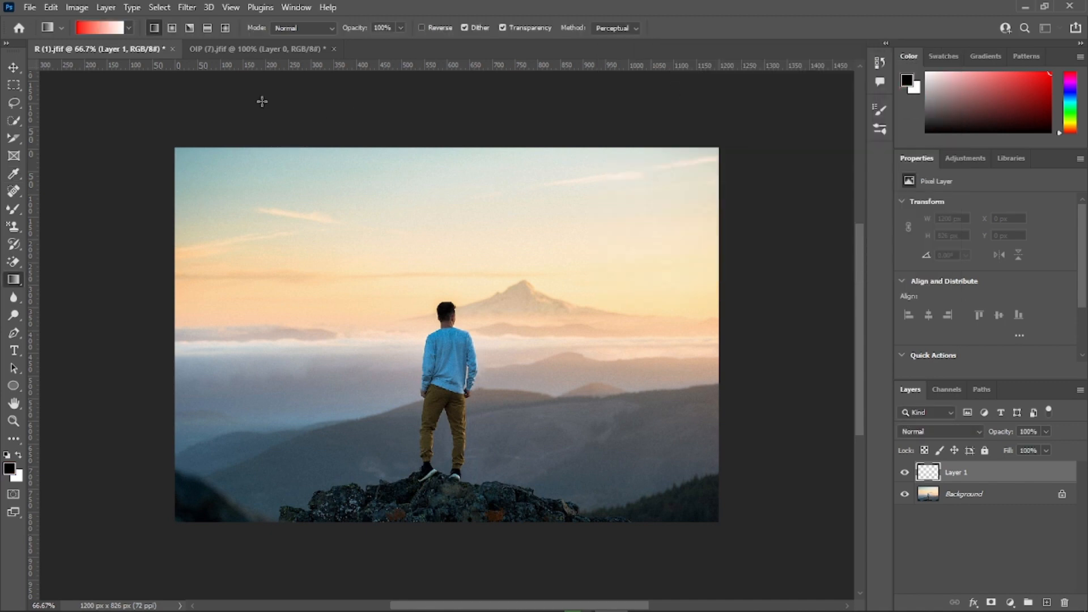
{"action": "left_click_drag", "start_coordinate": [438, 149], "coordinate": [440, 539]}
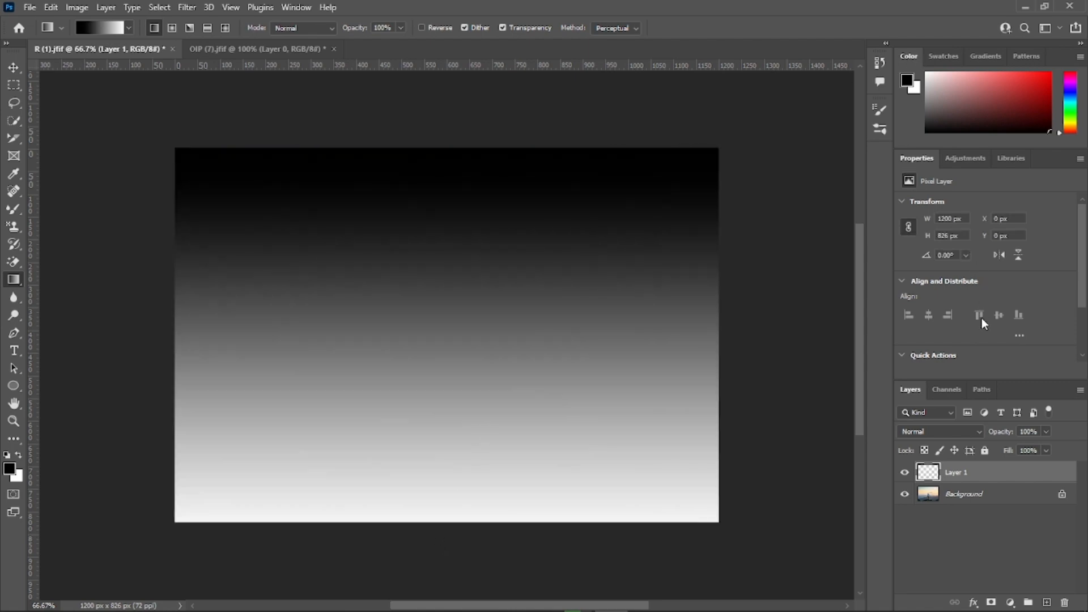
Step: Set Layer 1's blend mode to Multiply and lower its opacity to 53%
{"action": "left_click", "coordinate": [977, 428]}
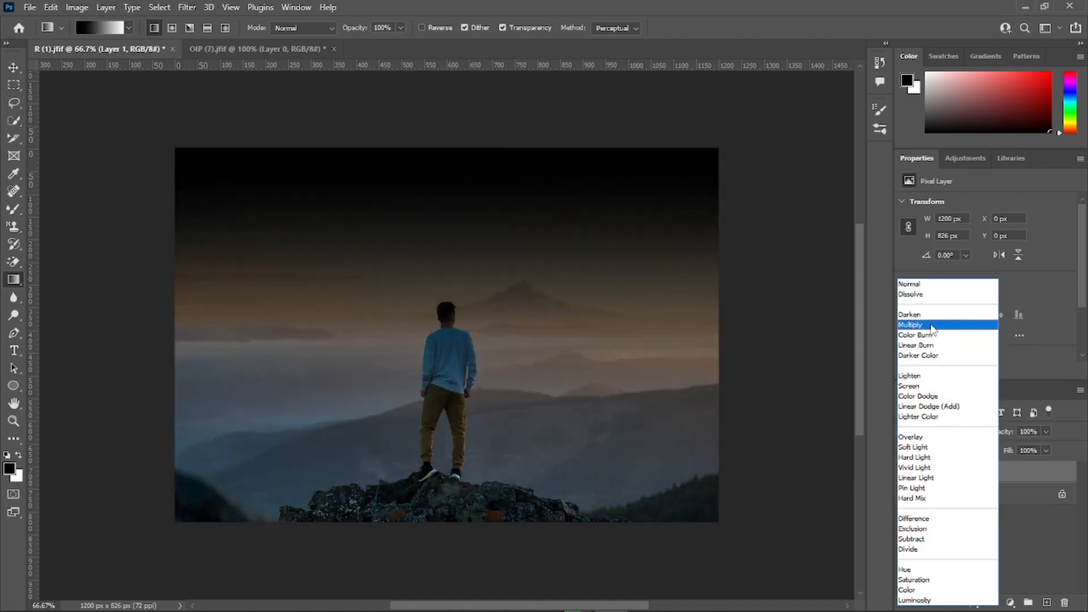
{"action": "left_click", "coordinate": [931, 325]}
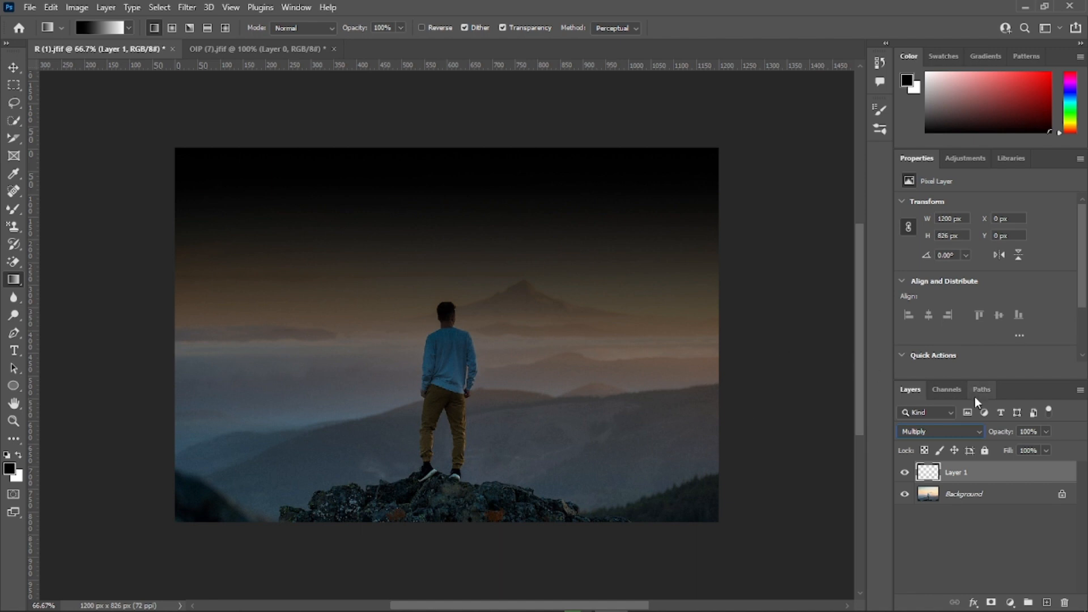
{"action": "left_click", "coordinate": [1048, 430]}
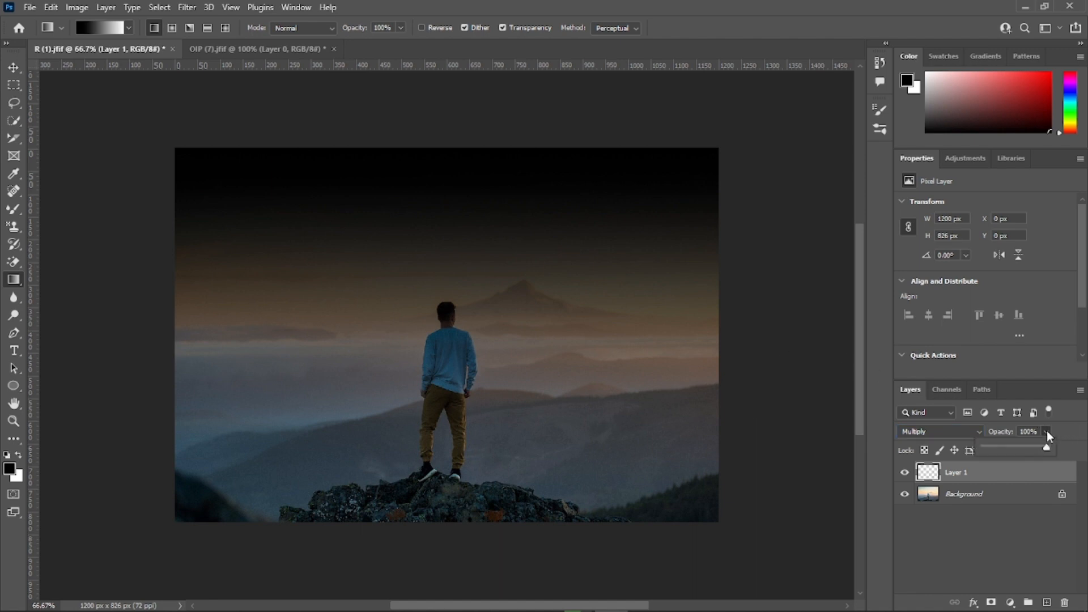
{"action": "left_click_drag", "start_coordinate": [1049, 447], "coordinate": [1008, 443]}
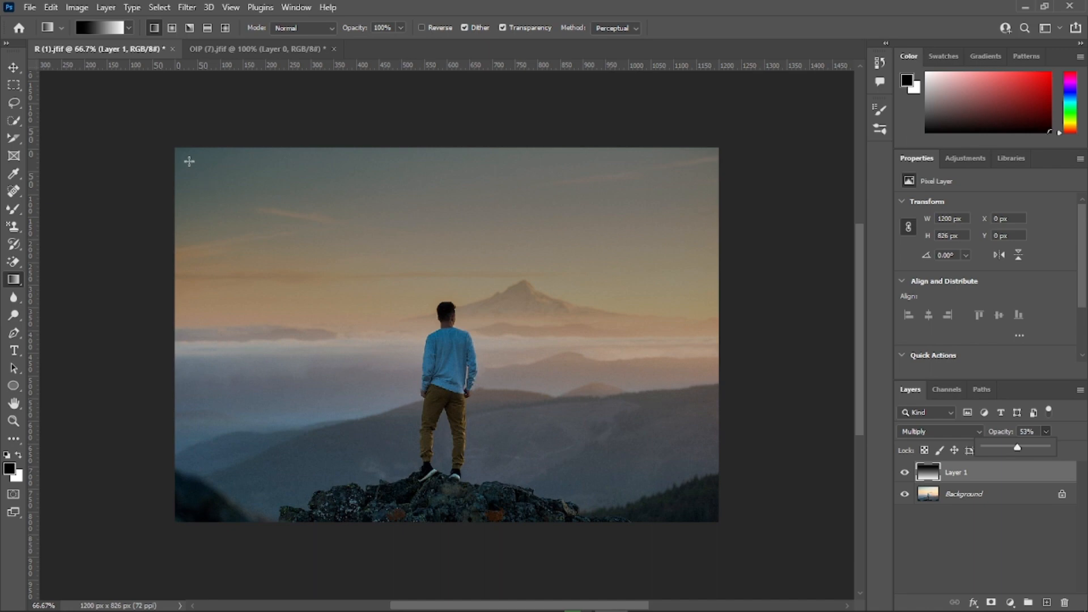
Step: Redraw Layer 1's linear gradient diagonally and from the top edge downward, raising the layer's opacity back to 100%
{"action": "left_click", "coordinate": [155, 28]}
{"action": "left_click_drag", "start_coordinate": [200, 131], "coordinate": [418, 307]}
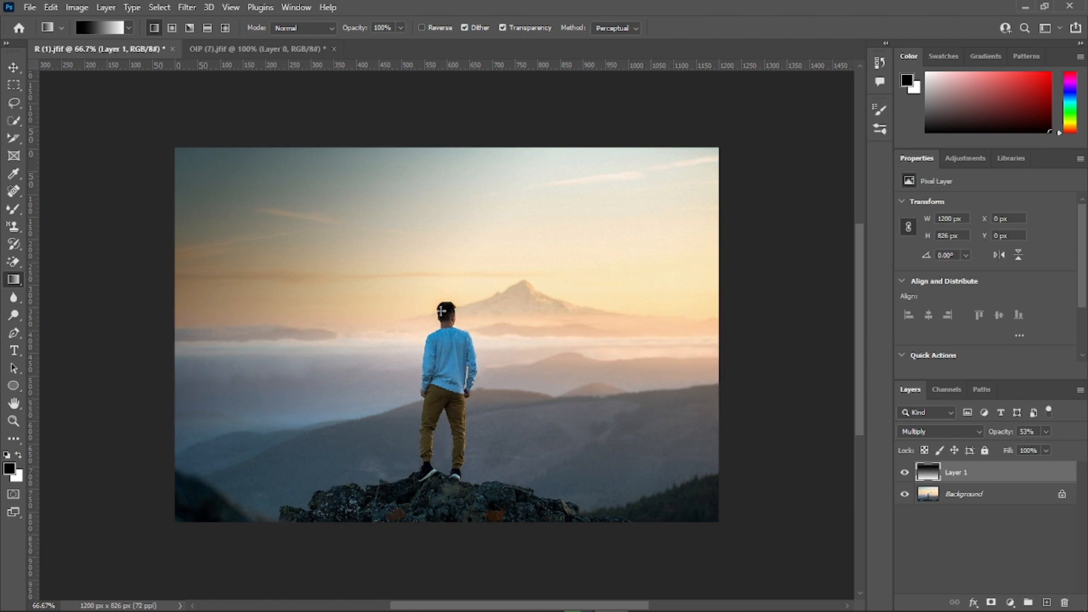
{"action": "left_click", "coordinate": [1047, 433]}
{"action": "left_click_drag", "start_coordinate": [1046, 447], "coordinate": [1076, 447]}
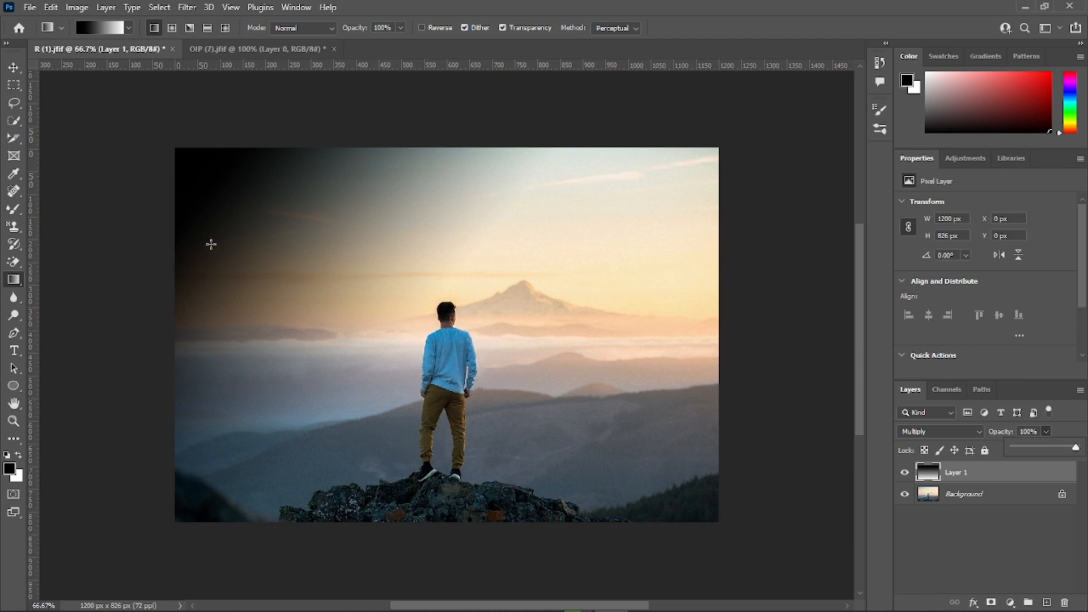
{"action": "left_click_drag", "start_coordinate": [174, 147], "coordinate": [502, 436]}
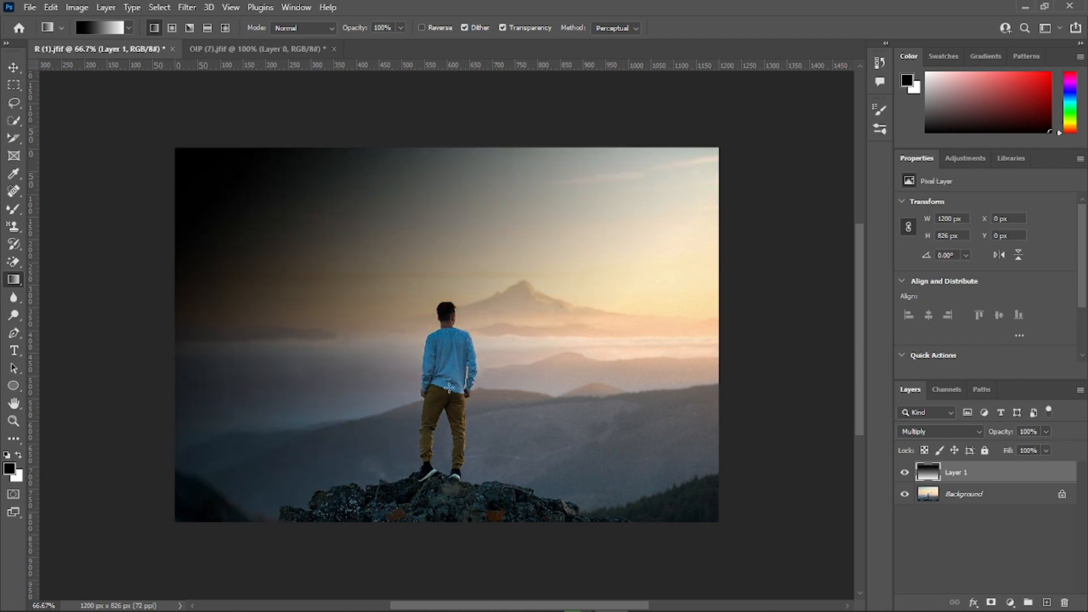
{"action": "left_click_drag", "start_coordinate": [447, 147], "coordinate": [491, 396]}
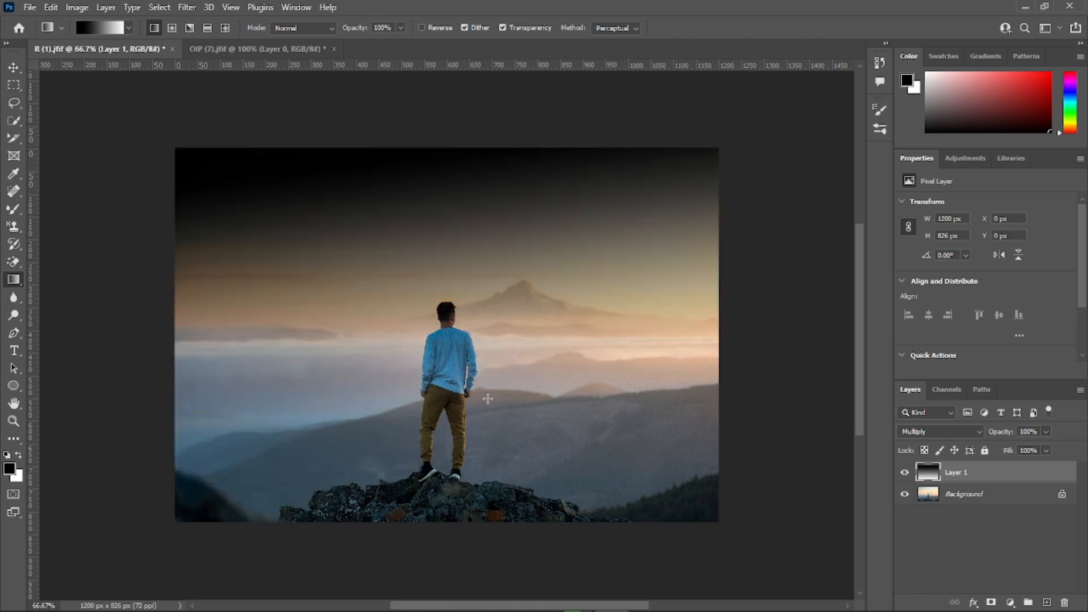
Step: Try radial gradients on Layer 1, starting from the photo's top edge and from its upper-right corner
{"action": "left_click", "coordinate": [172, 28]}
{"action": "left_click_drag", "start_coordinate": [486, 148], "coordinate": [460, 493]}
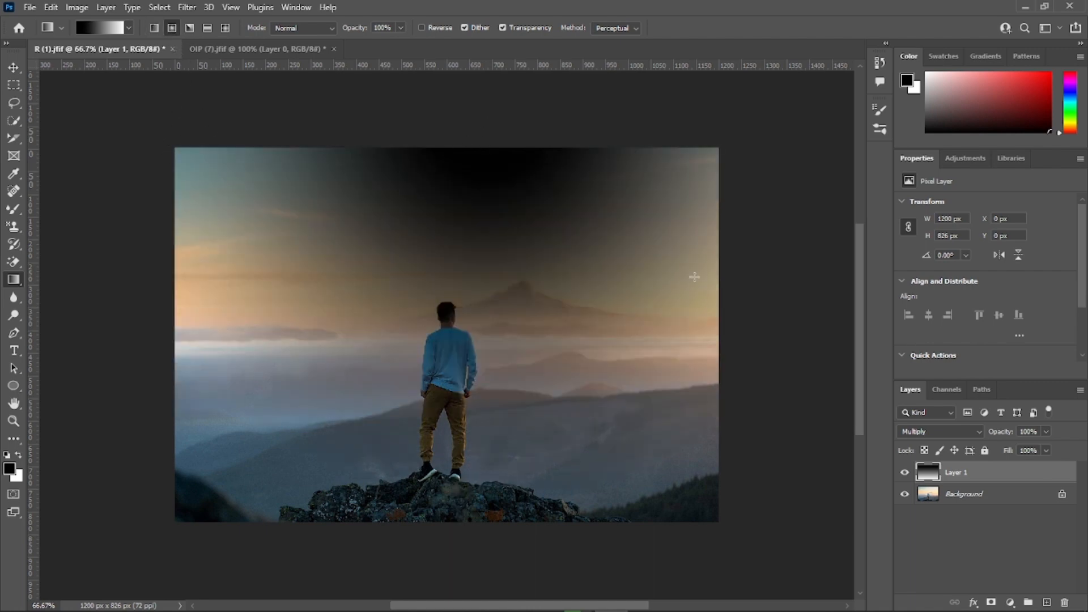
{"action": "left_click_drag", "start_coordinate": [718, 157], "coordinate": [420, 453]}
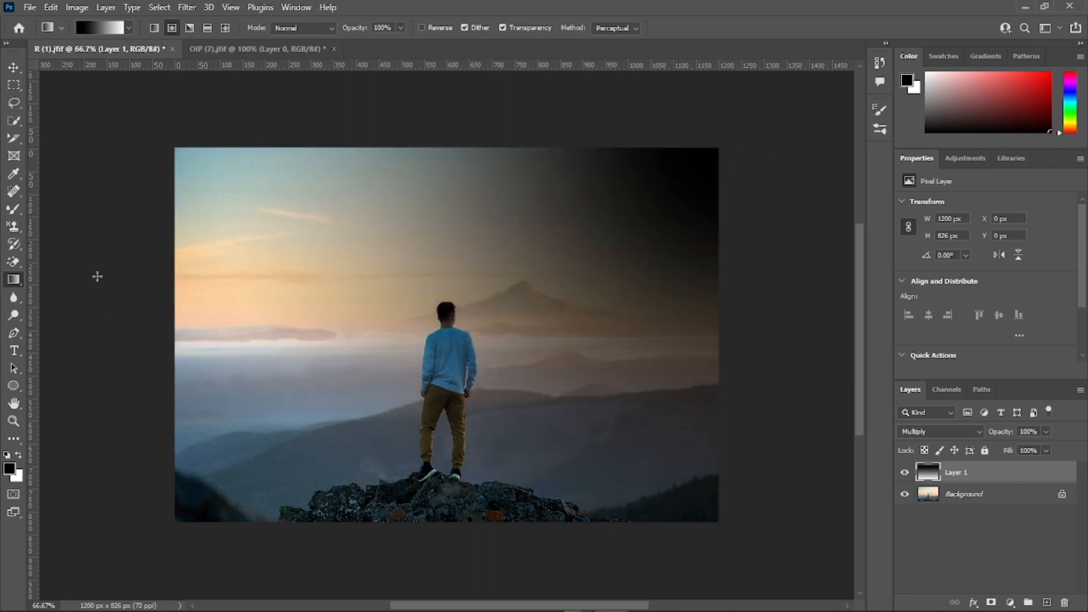
Step: Try reflected gradients on Layer 1, running from the photo's top edge down toward the rocks
{"action": "left_click", "coordinate": [204, 27]}
{"action": "left_click_drag", "start_coordinate": [337, 147], "coordinate": [361, 414]}
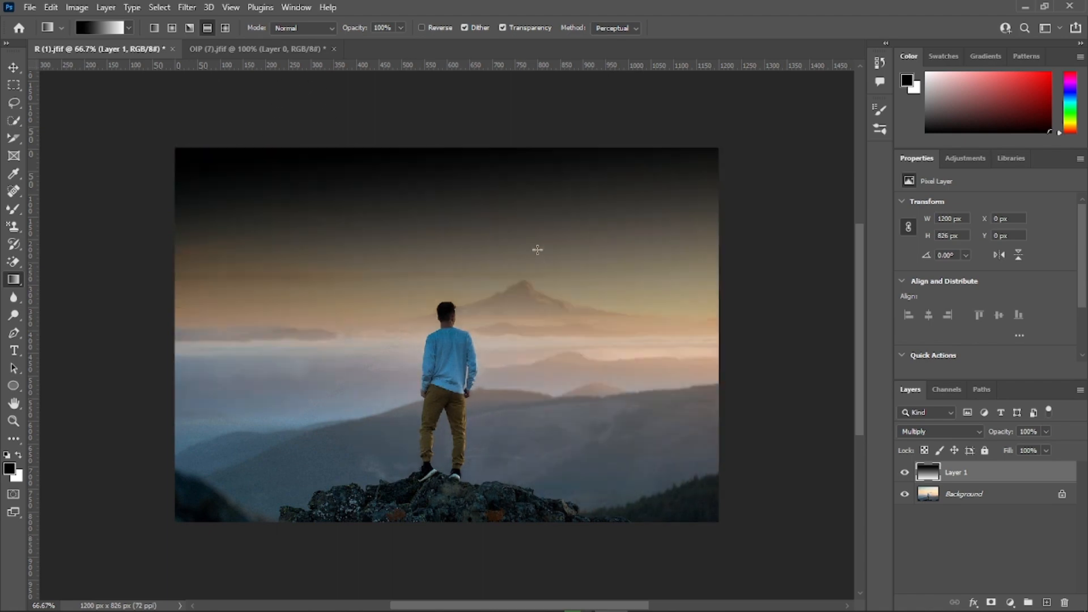
{"action": "left_click_drag", "start_coordinate": [486, 147], "coordinate": [395, 563]}
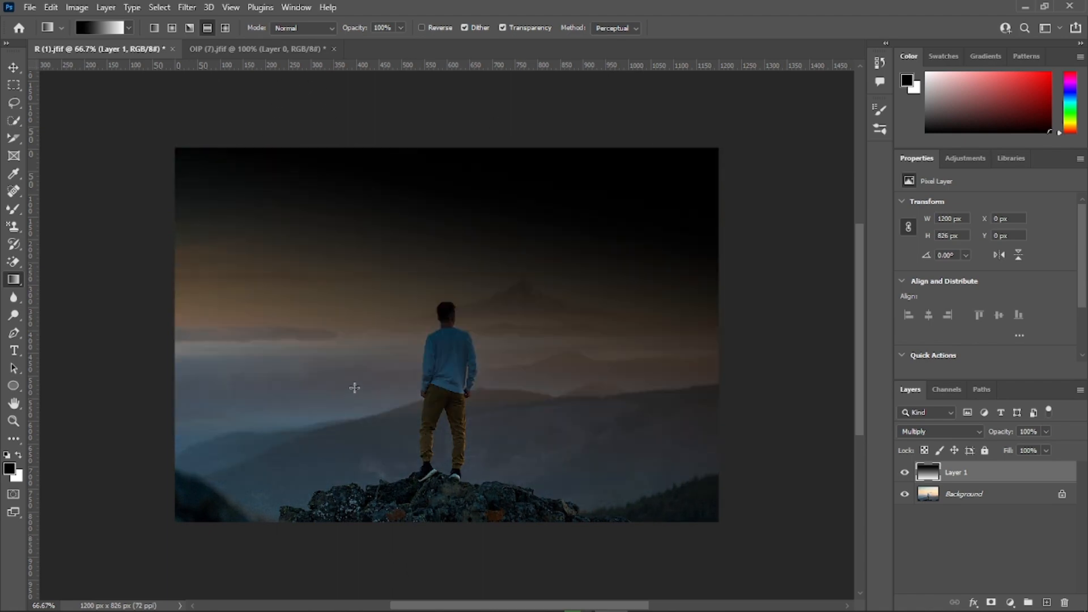
Step: Draw several diamond gradients on Layer 1, ending with one from the top edge over the mountain's right side
{"action": "left_click", "coordinate": [225, 27]}
{"action": "left_click_drag", "start_coordinate": [426, 147], "coordinate": [409, 467]}
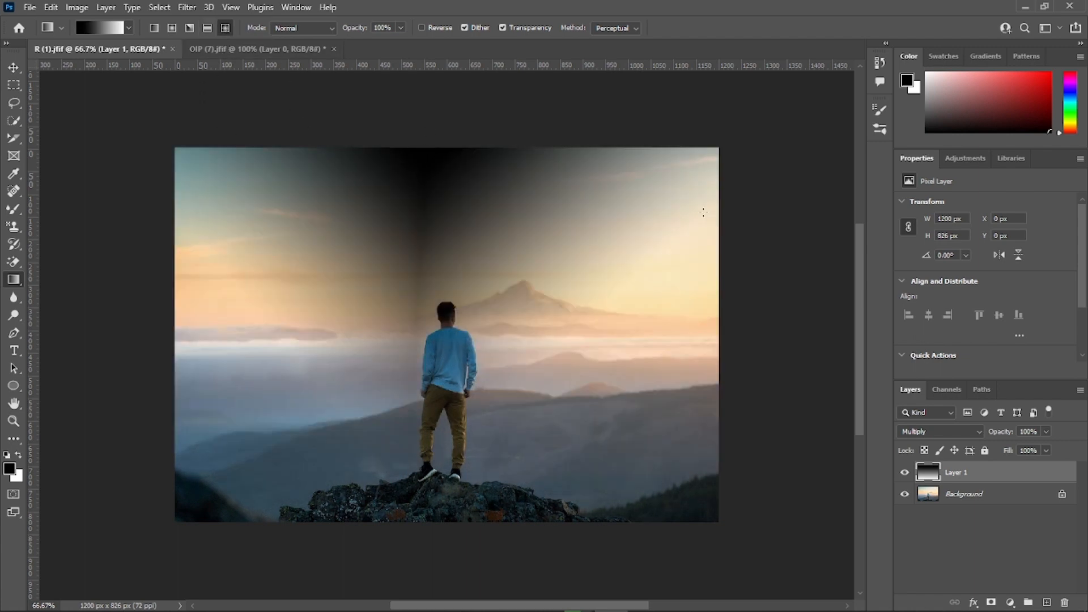
{"action": "left_click_drag", "start_coordinate": [718, 231], "coordinate": [269, 537]}
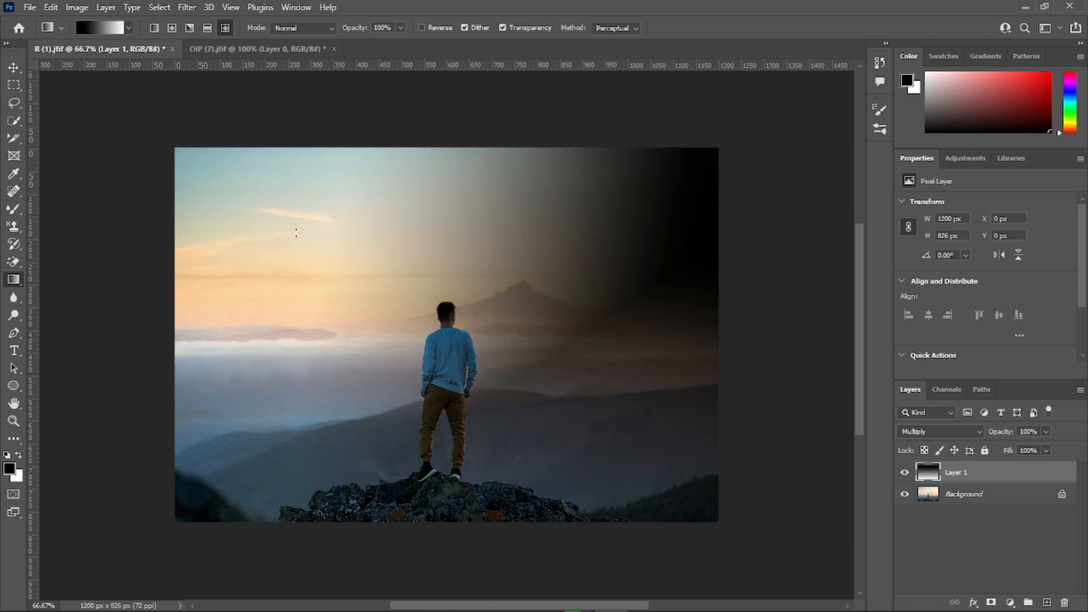
{"action": "left_click_drag", "start_coordinate": [393, 148], "coordinate": [396, 568]}
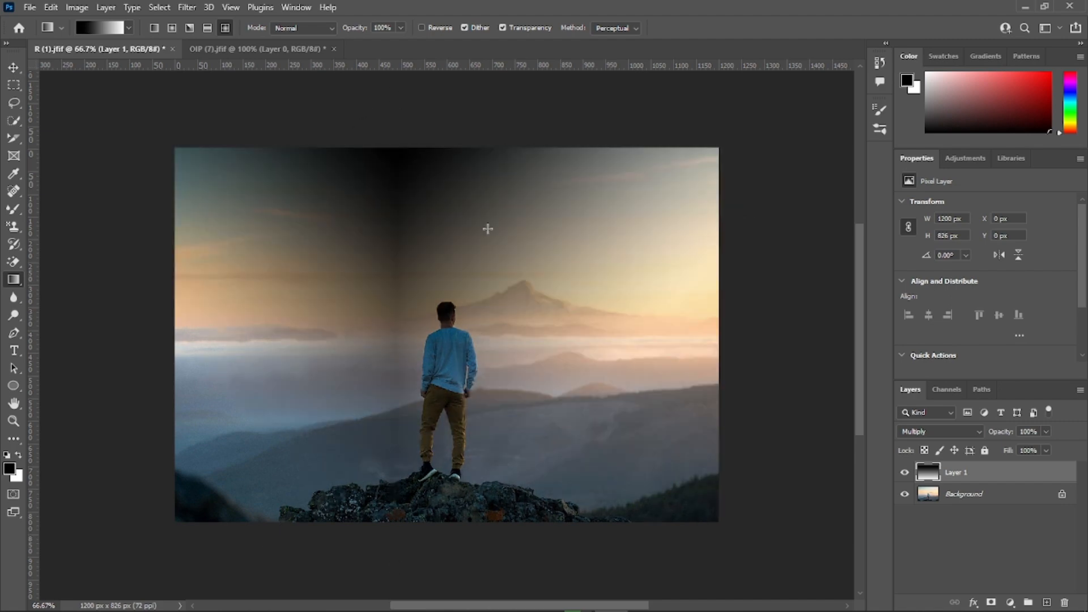
{"action": "left_click_drag", "start_coordinate": [603, 149], "coordinate": [595, 497]}
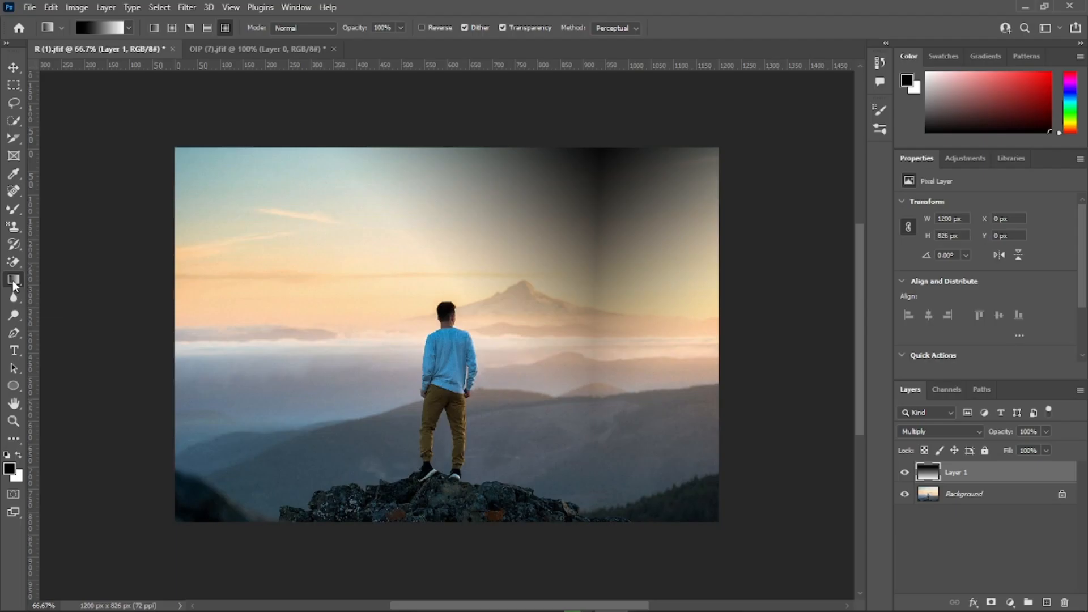
Step: Activate the Paint Bucket tool, switch to OIP (7).jfif and bring back the white background on Layer 0
{"action": "left_click", "coordinate": [13, 281]}
{"action": "left_click", "coordinate": [64, 293]}
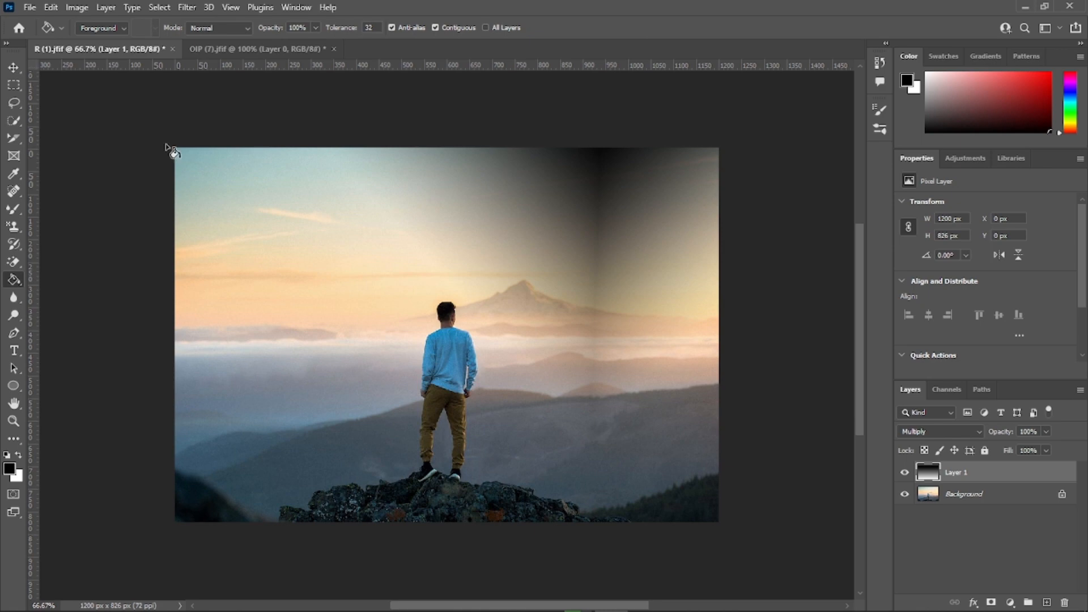
{"action": "left_click", "coordinate": [229, 51]}
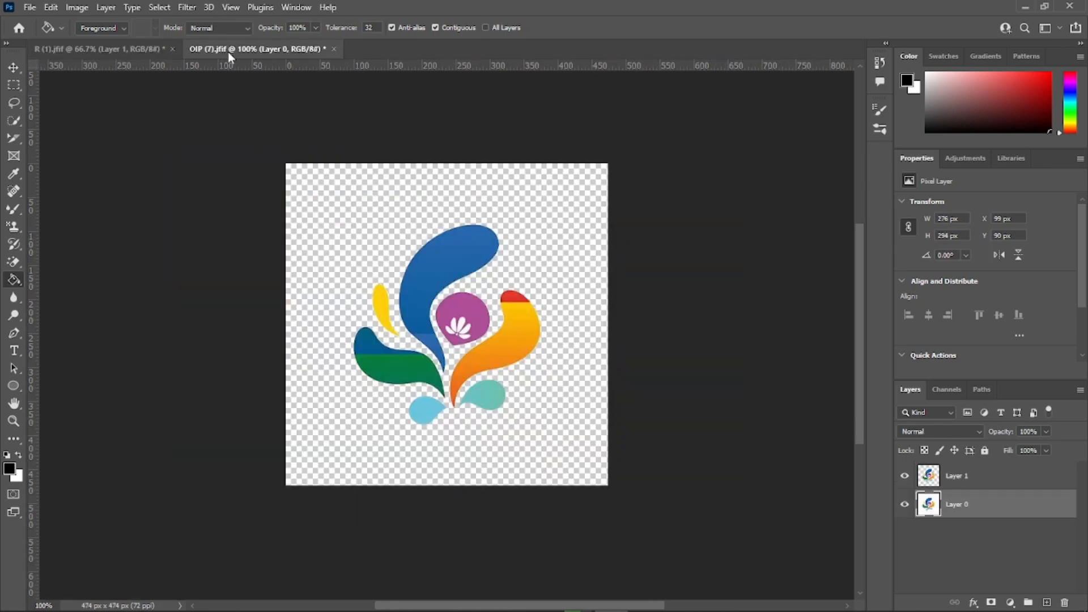
{"action": "left_click", "coordinate": [479, 277]}
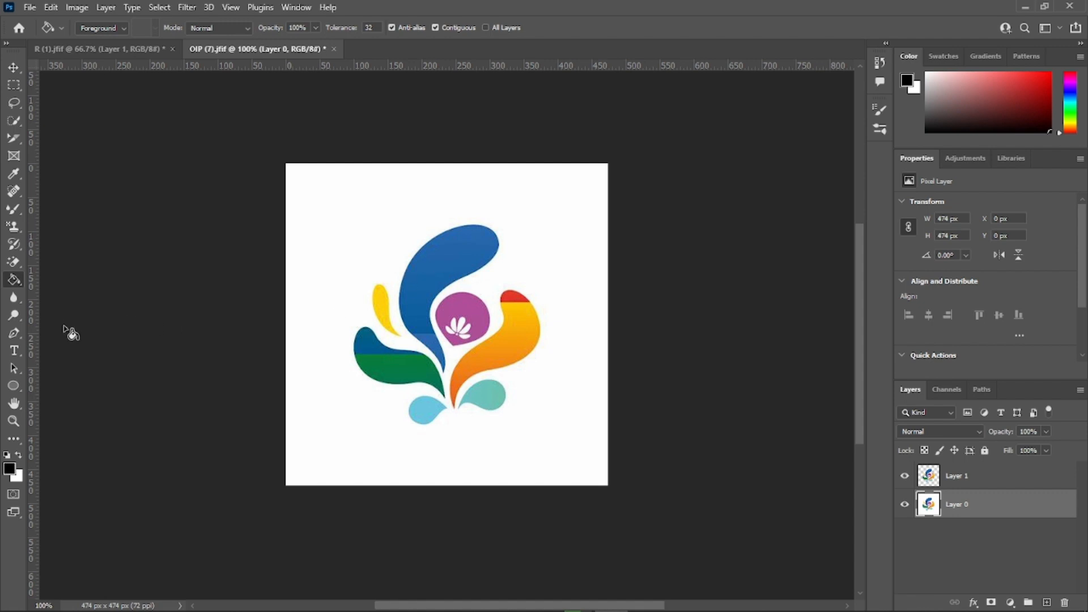
Step: Set the foreground color to bright red and fill the logo's white background on Layer 0 with it
{"action": "left_click", "coordinate": [9, 468]}
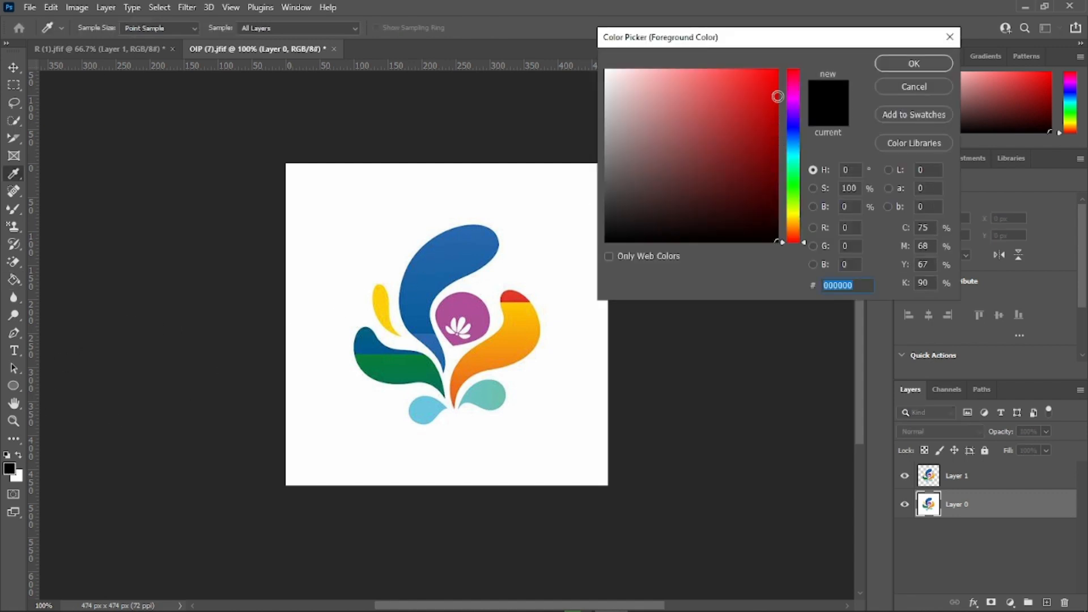
{"action": "left_click", "coordinate": [776, 91]}
{"action": "left_click", "coordinate": [913, 64]}
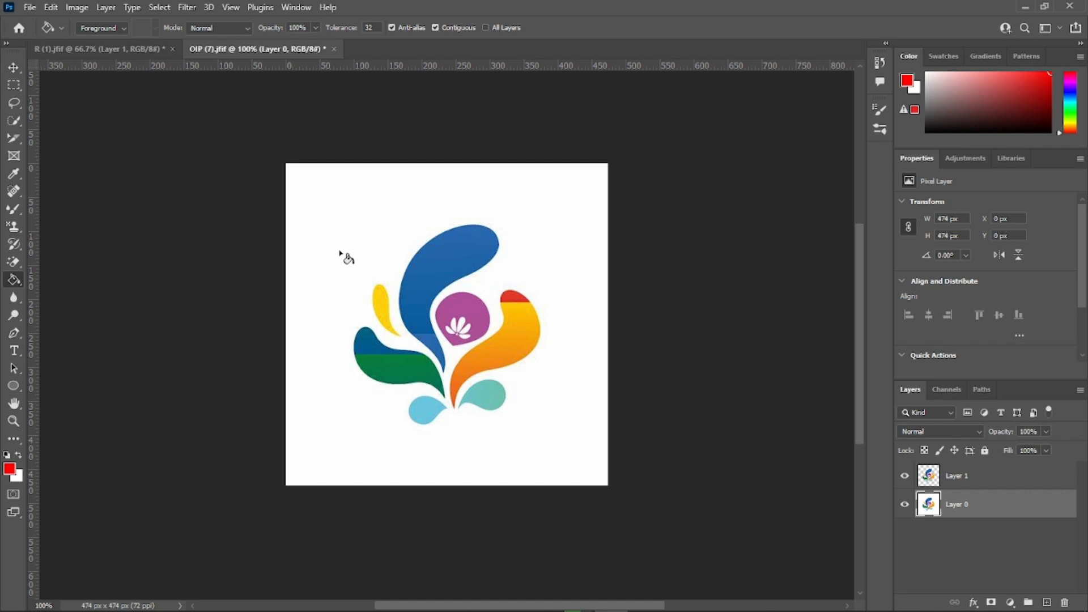
{"action": "left_click", "coordinate": [336, 211]}
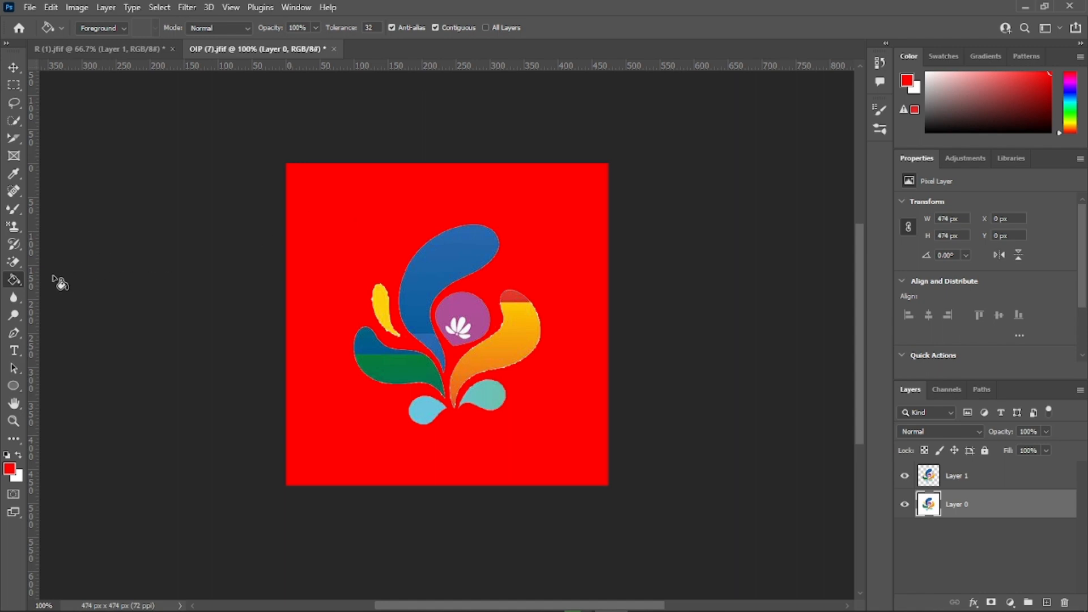
Step: Show the tools grouped with the Paint Bucket tool
{"action": "right_click", "coordinate": [12, 280]}
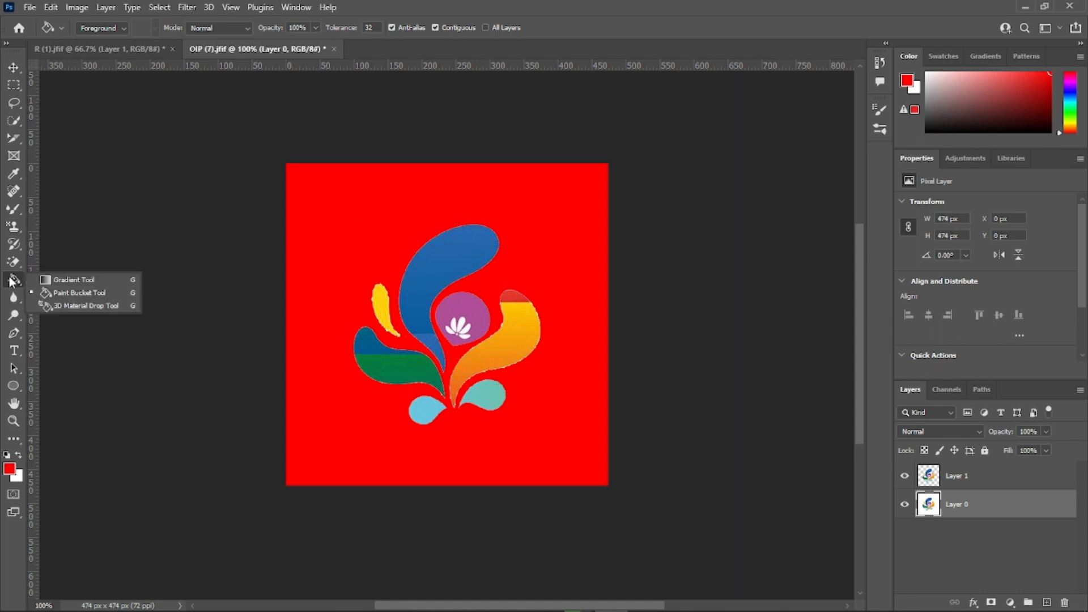